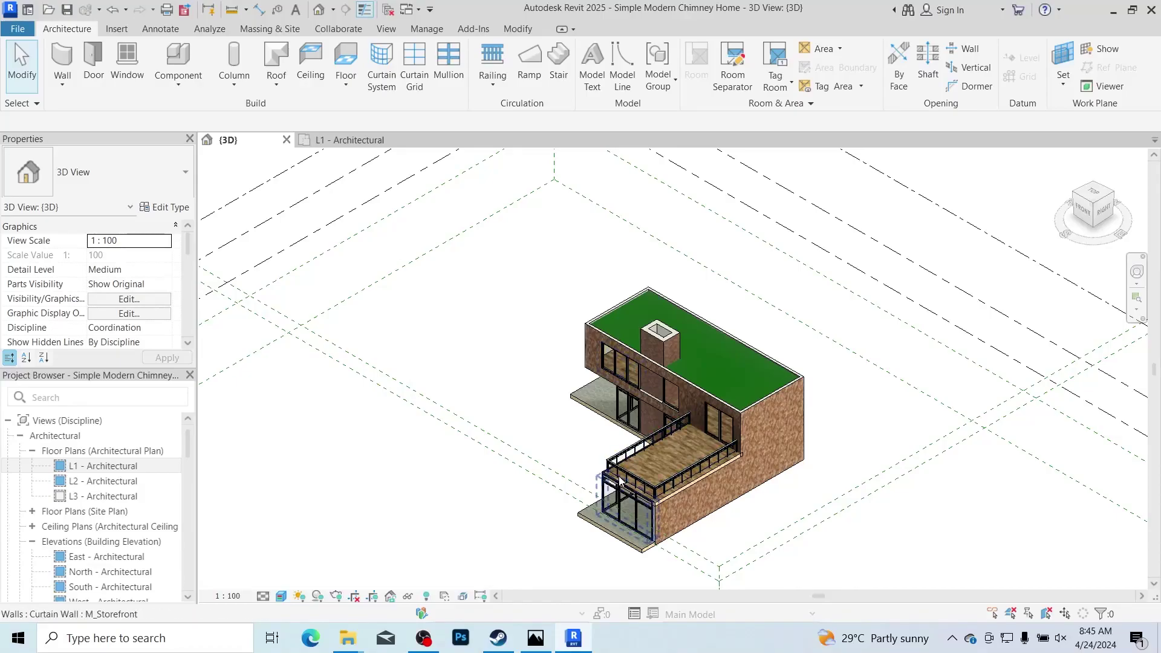
Step: Examine the chimney house in the 3D view from its corners and from the front
scroll(646, 574, "down", 2)
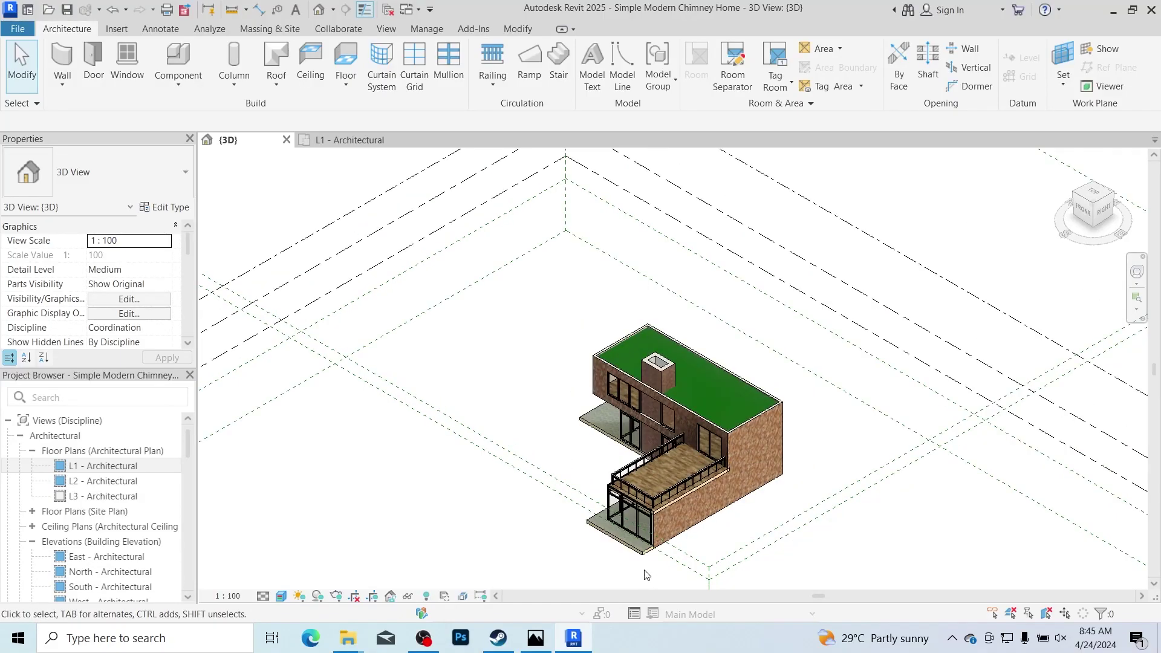
scroll(646, 573, "up", 1)
scroll(645, 574, "up", 2)
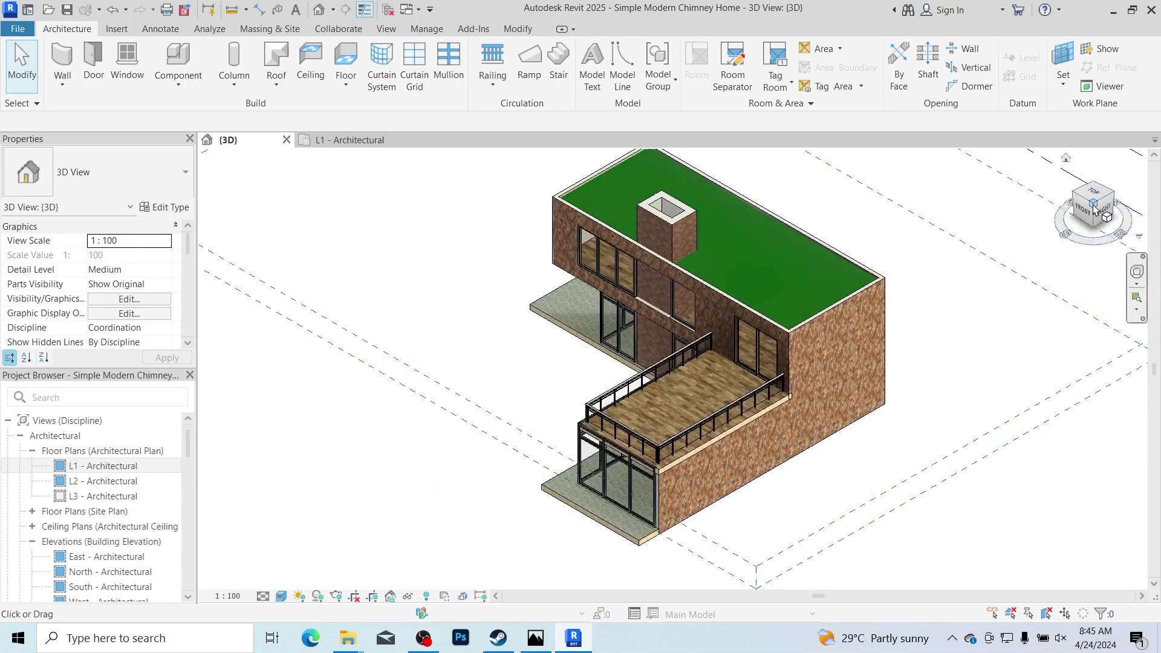
left_click(1114, 211)
mouse_move(322, 220)
middle_mouse_down("shift")
mouse_move(391, 220)
mouse_move(405, 195)
middle_mouse_up("shift")
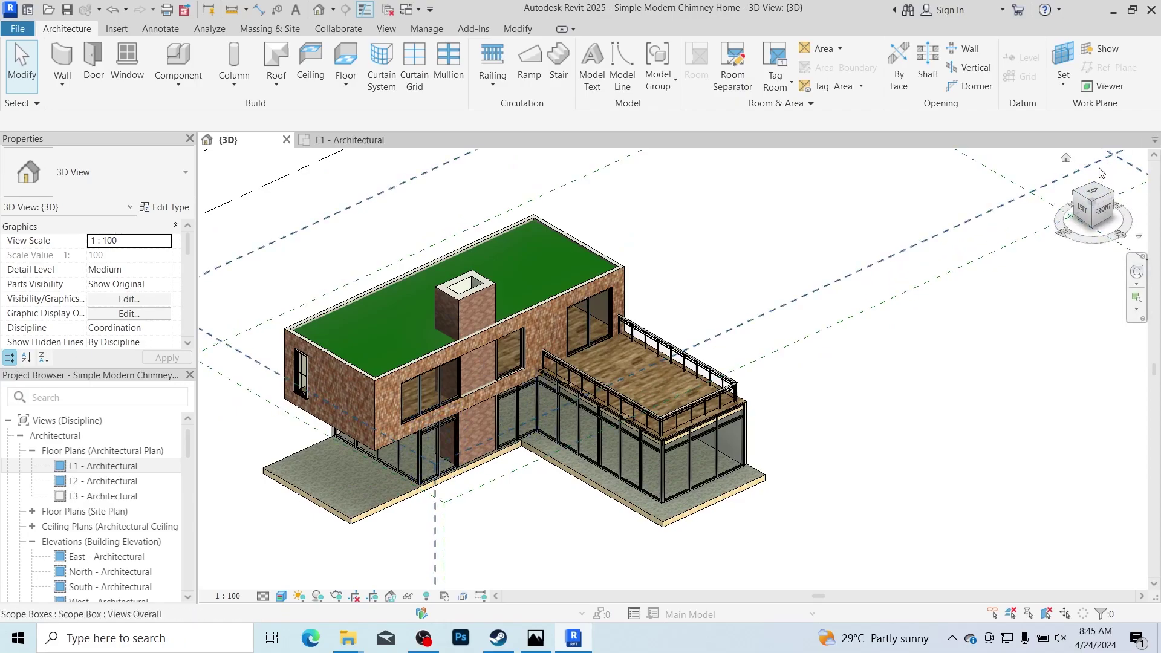
left_click(1101, 210)
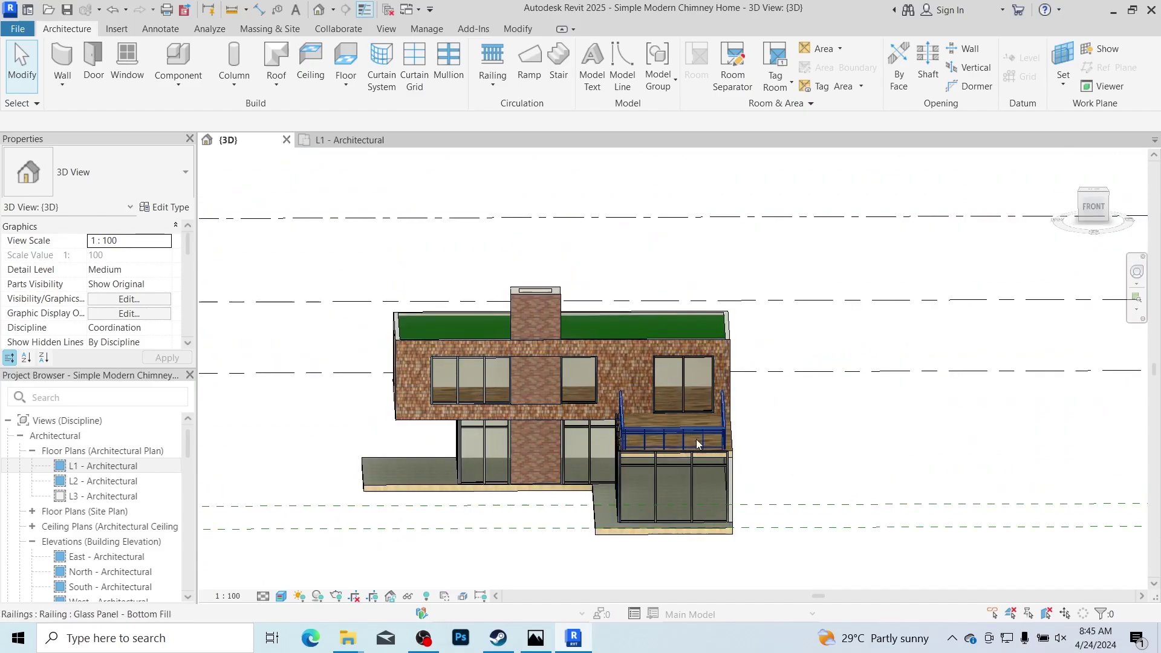
Step: Switch to the L1 - Architectural floor plan and examine the ground floor layout
key("ctrl+Tab")
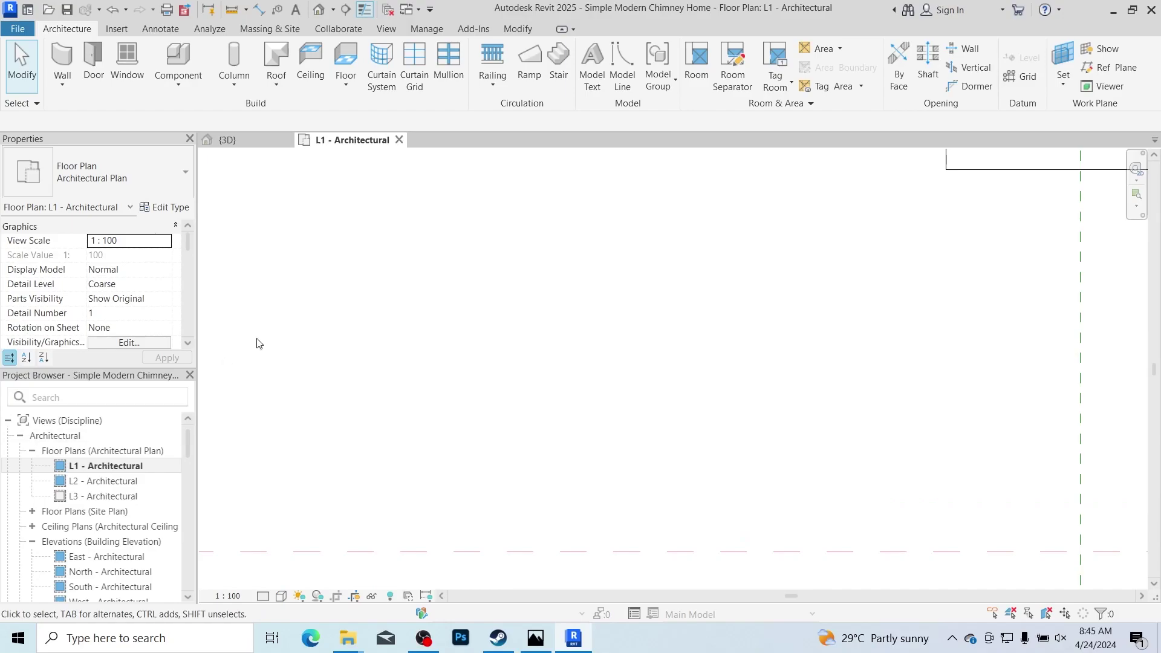
scroll(524, 398, "down", 5)
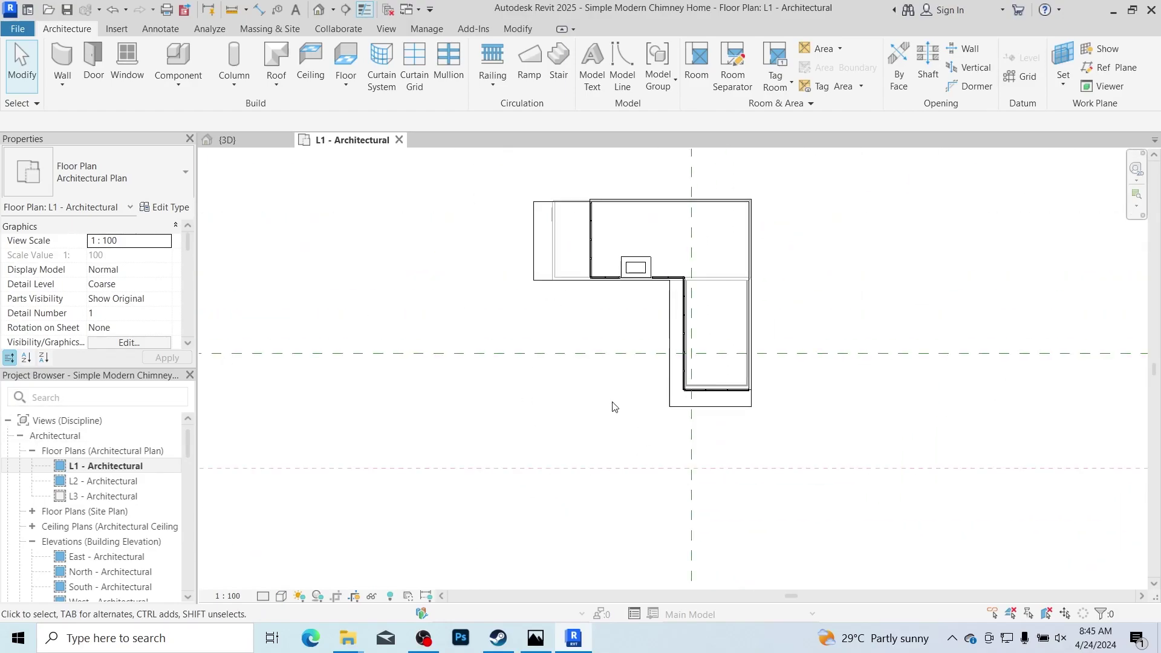
scroll(695, 209, "up", 3)
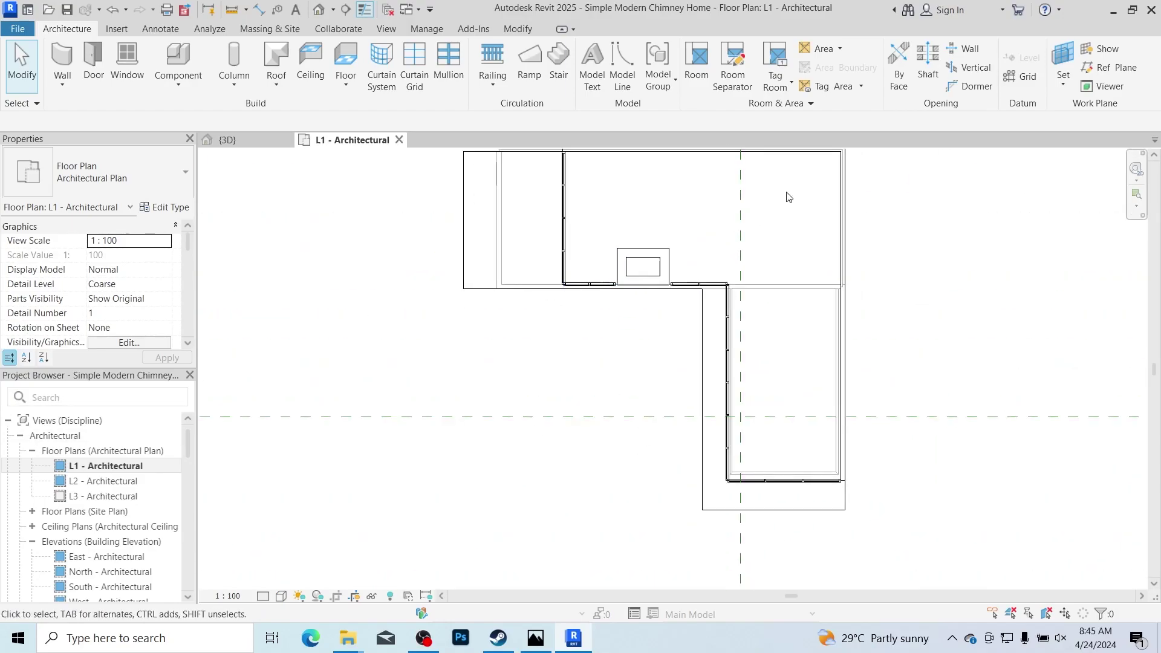
scroll(732, 269, "down", 2)
scroll(838, 160, "up", 2)
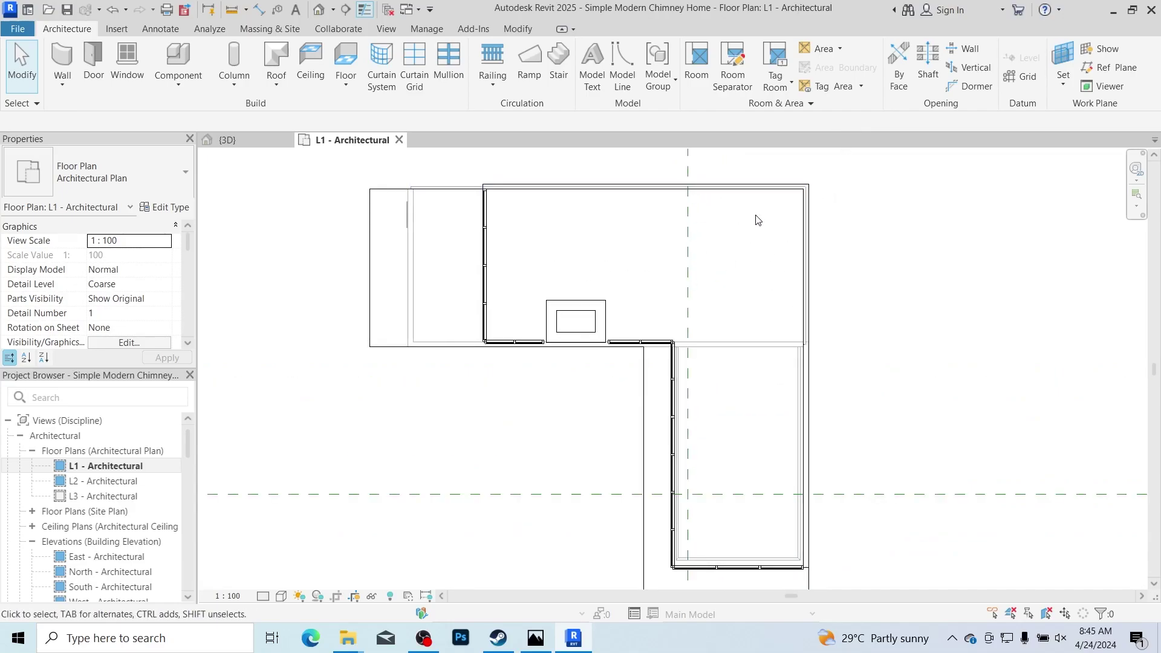
scroll(827, 156, "up", 1)
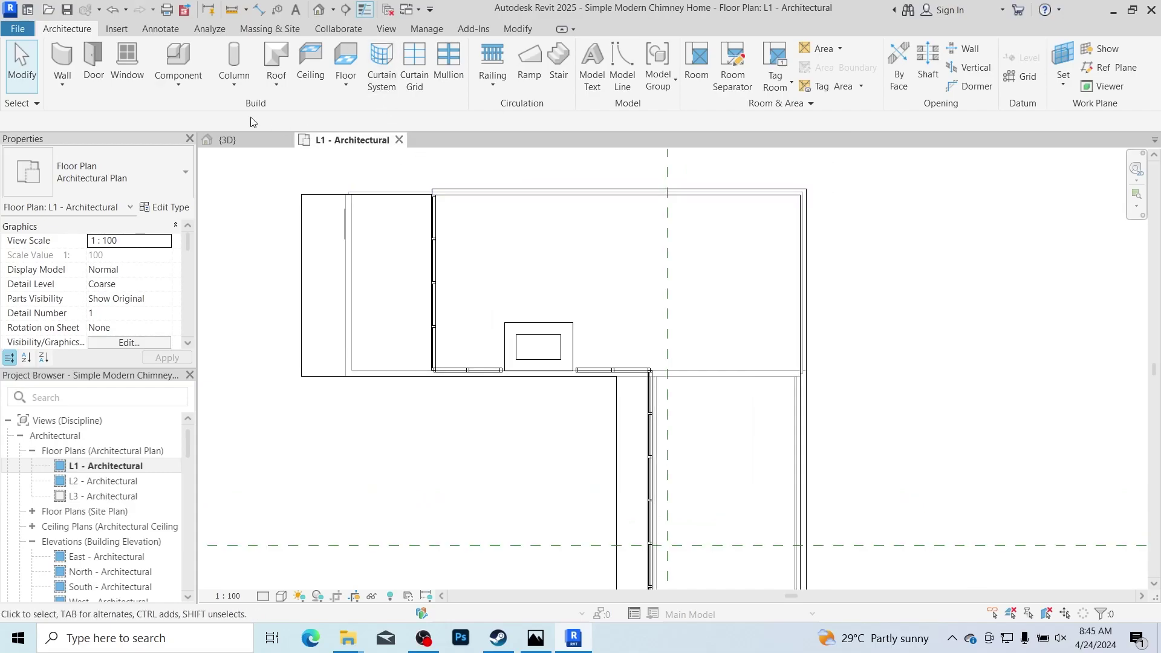
scroll(497, 278, "down", 2)
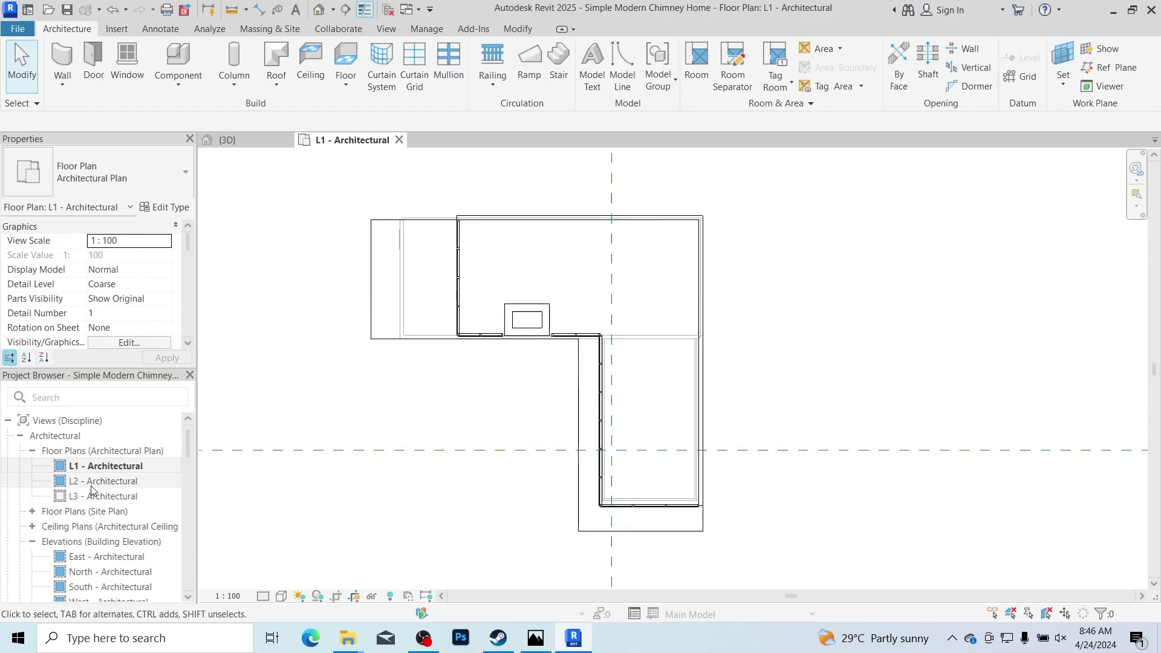
Step: Open the L2 - Architectural floor plan with the upper rooms in view
double_click(115, 484)
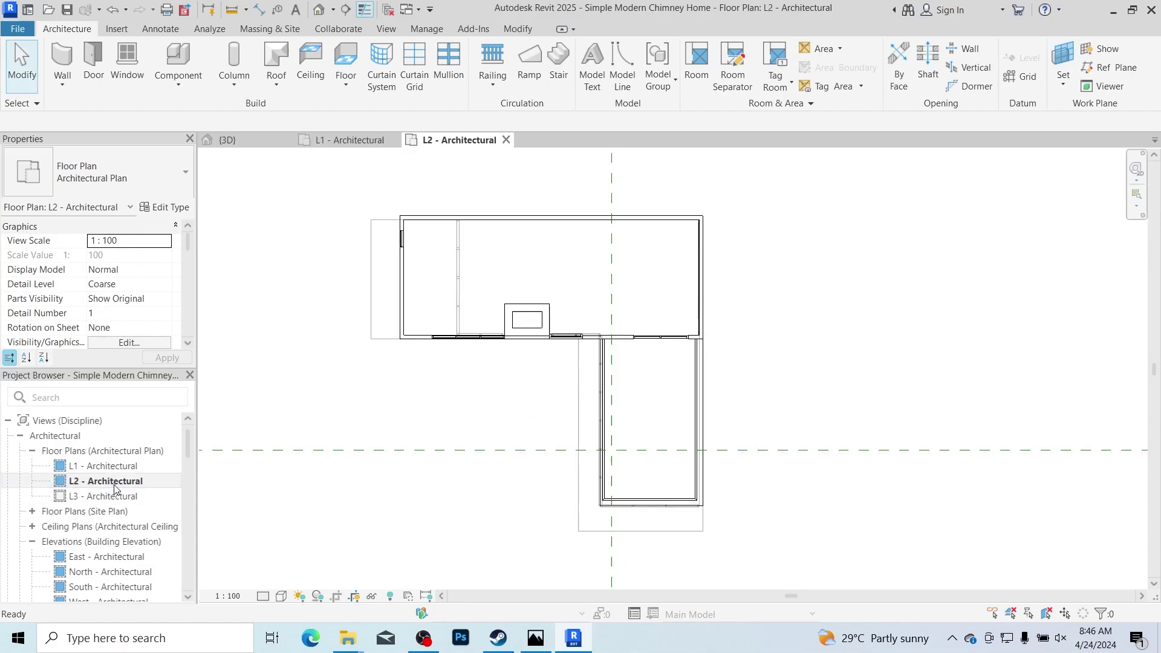
scroll(753, 214, "up", 2)
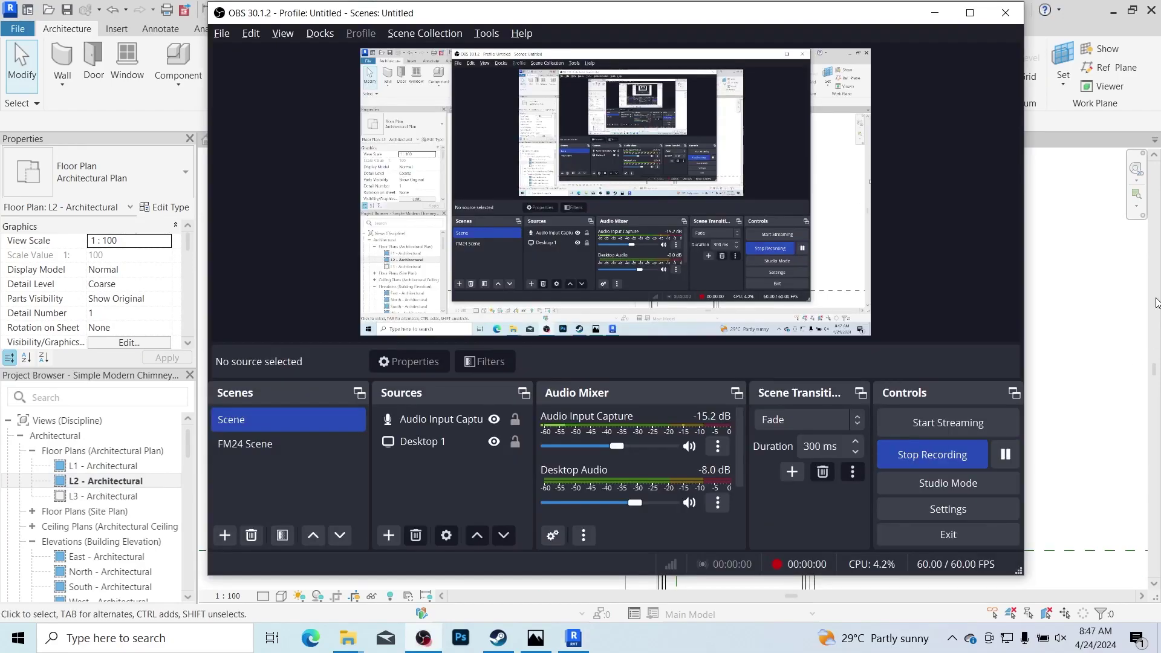
key("alt+Tab")
key("alt+Tab")
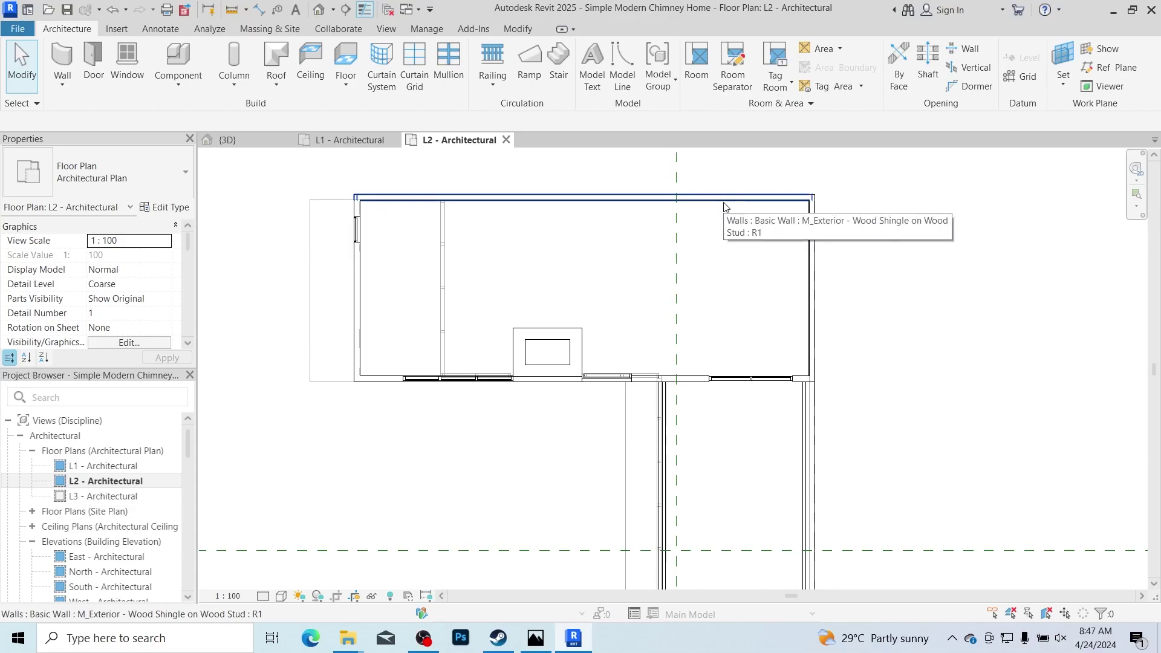
Step: Select the Wood Joist 235mm - Wood Finish floor on L2 and start editing its boundary
key("Tab")
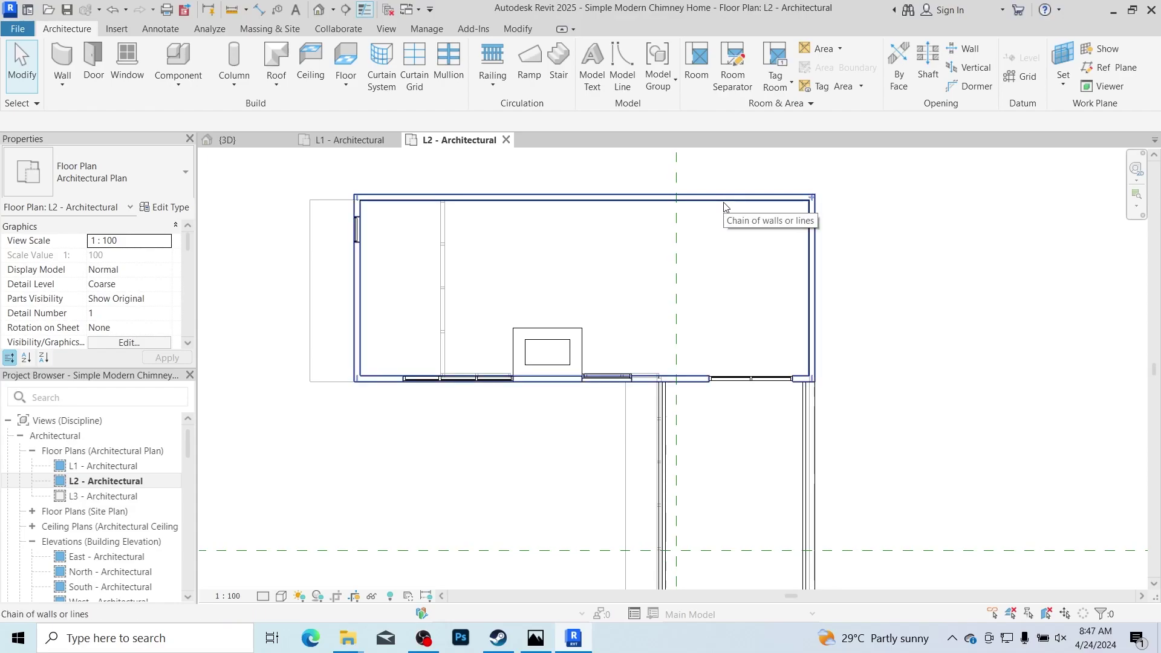
key("Tab")
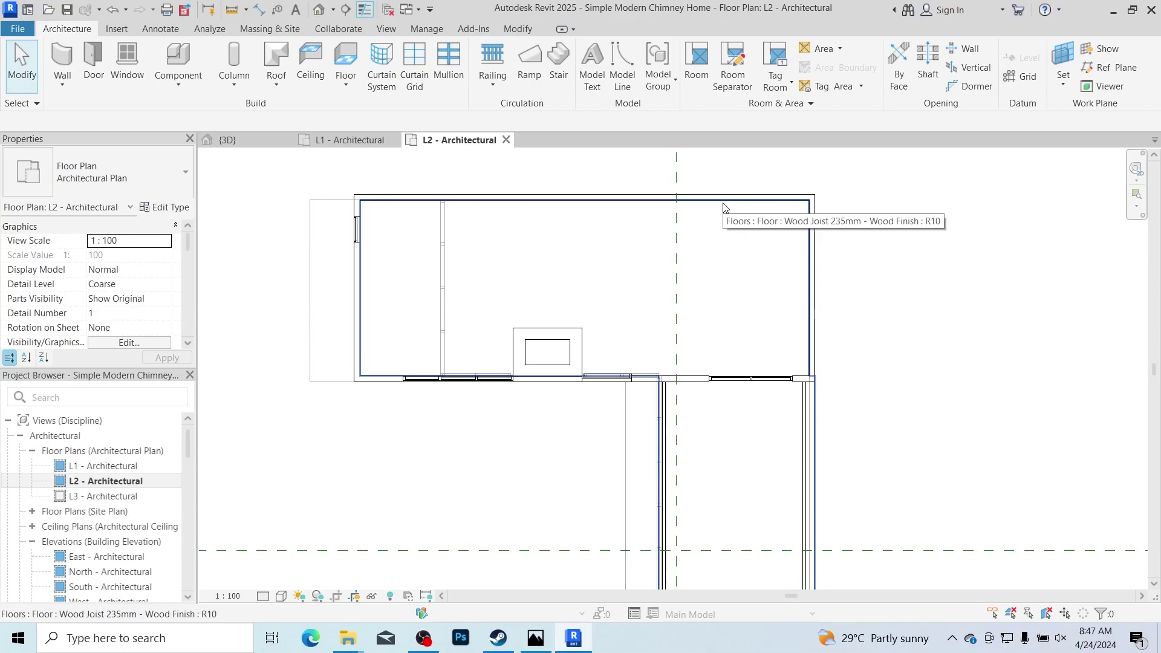
key("Tab")
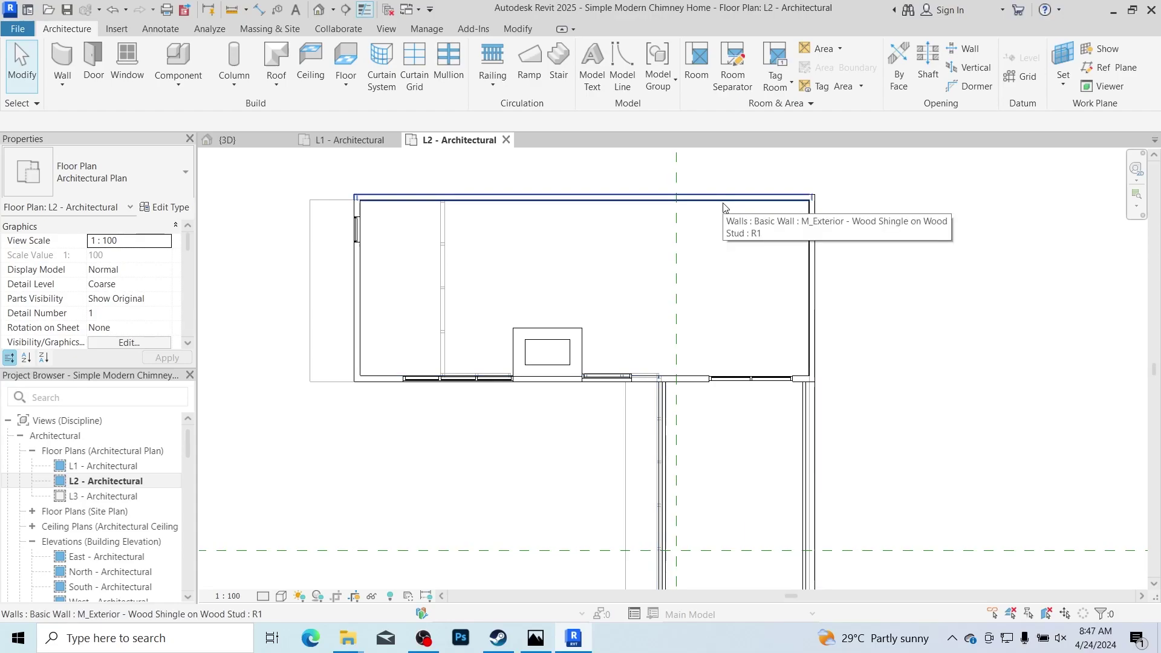
key("Tab")
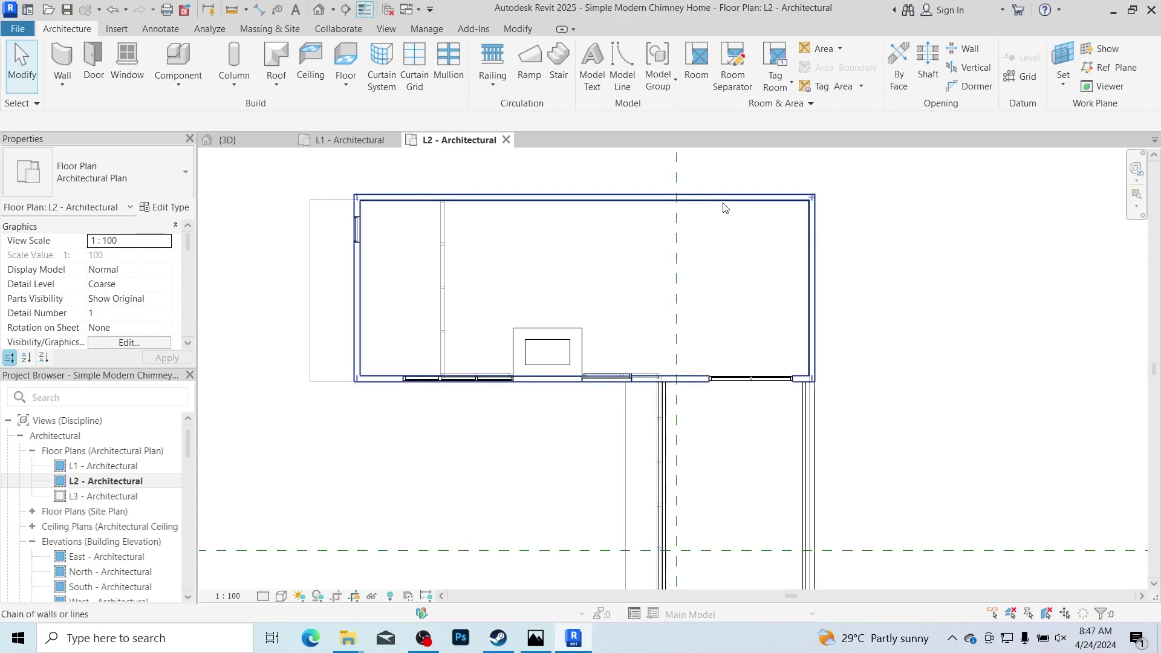
key("Tab")
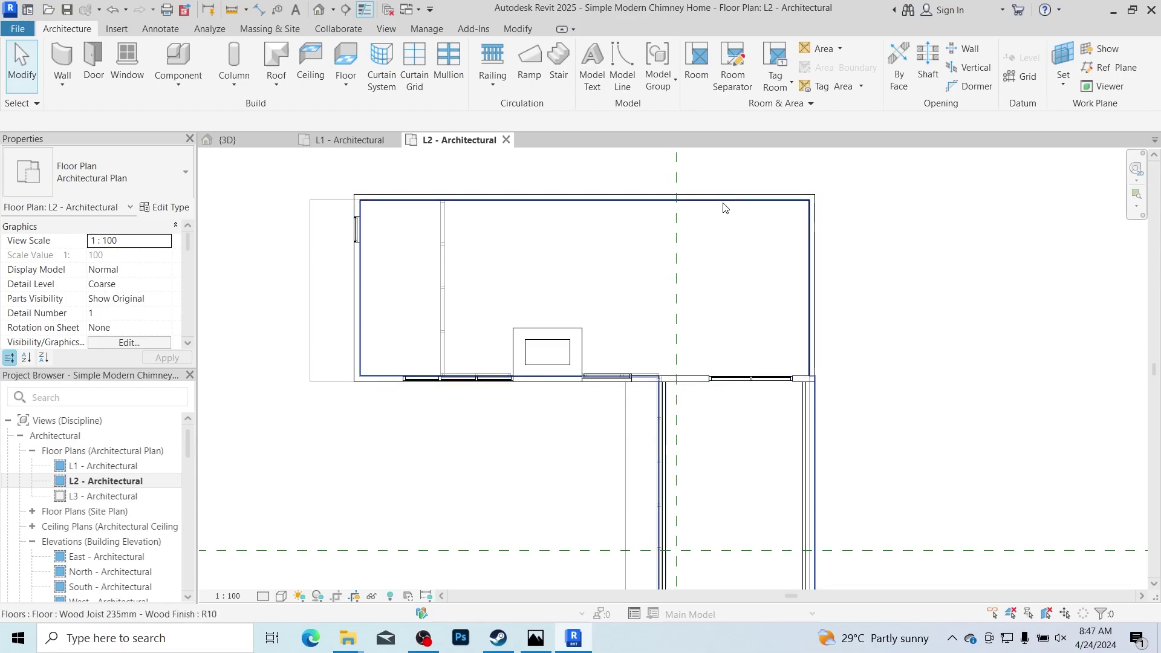
left_click(724, 206)
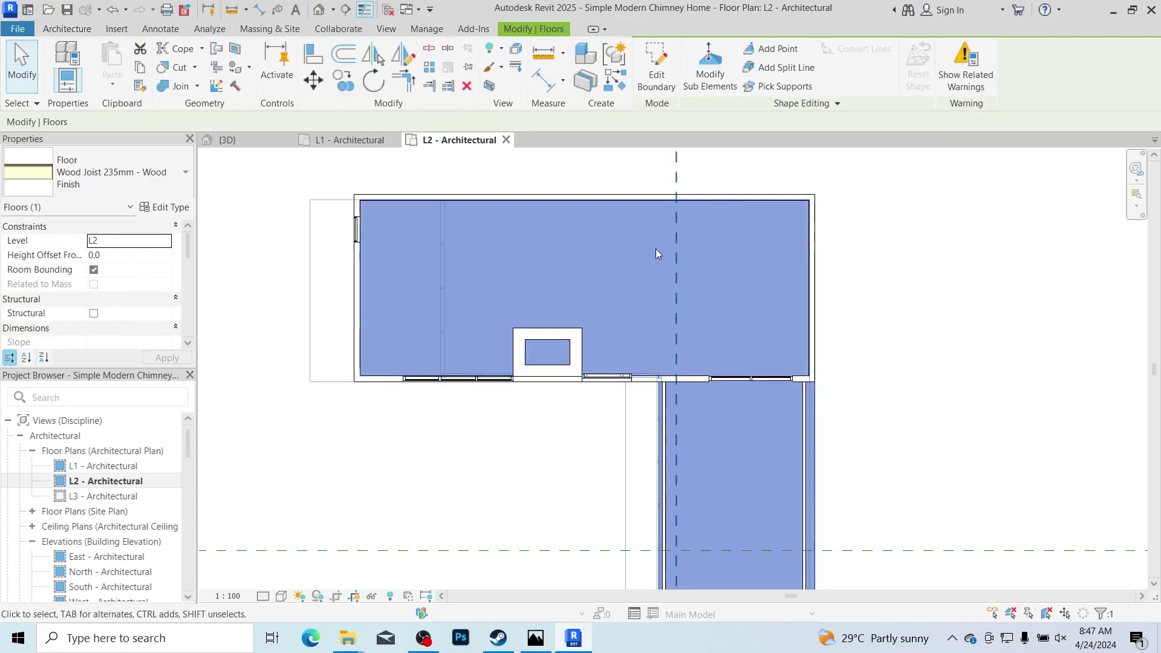
left_click(653, 78)
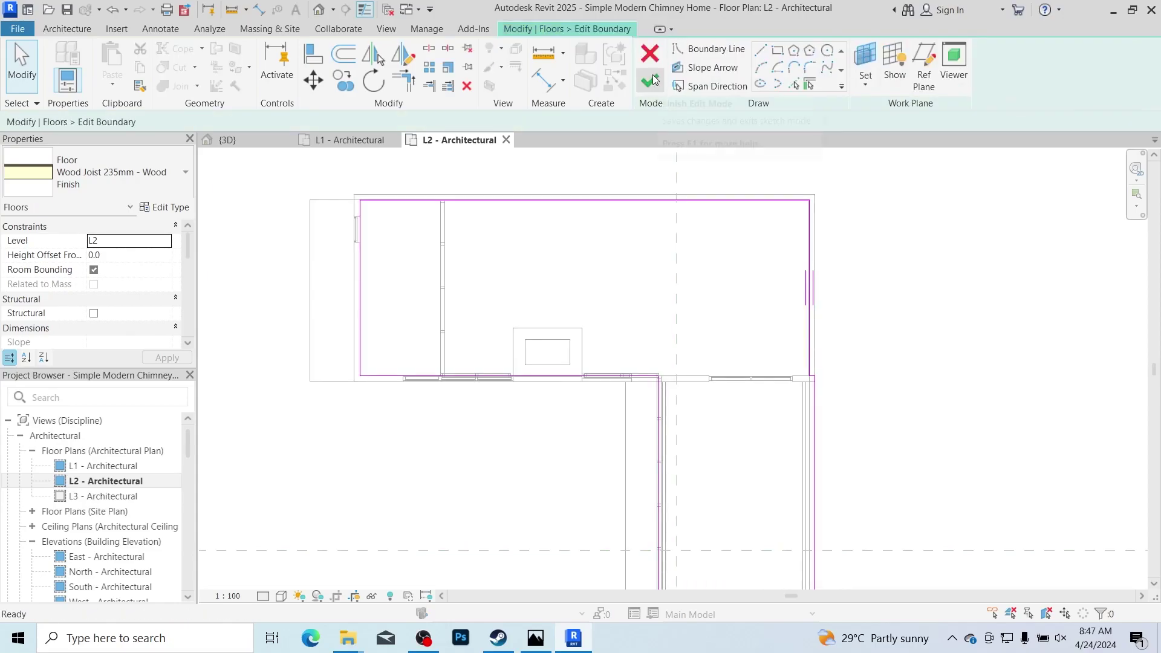
Step: Draw a 2500 by 1200 mm rectangular boundary from the inner upper-right wall corner of the L2 floor
scroll(845, 176, "up", 2)
scroll(743, 172, "up", 3)
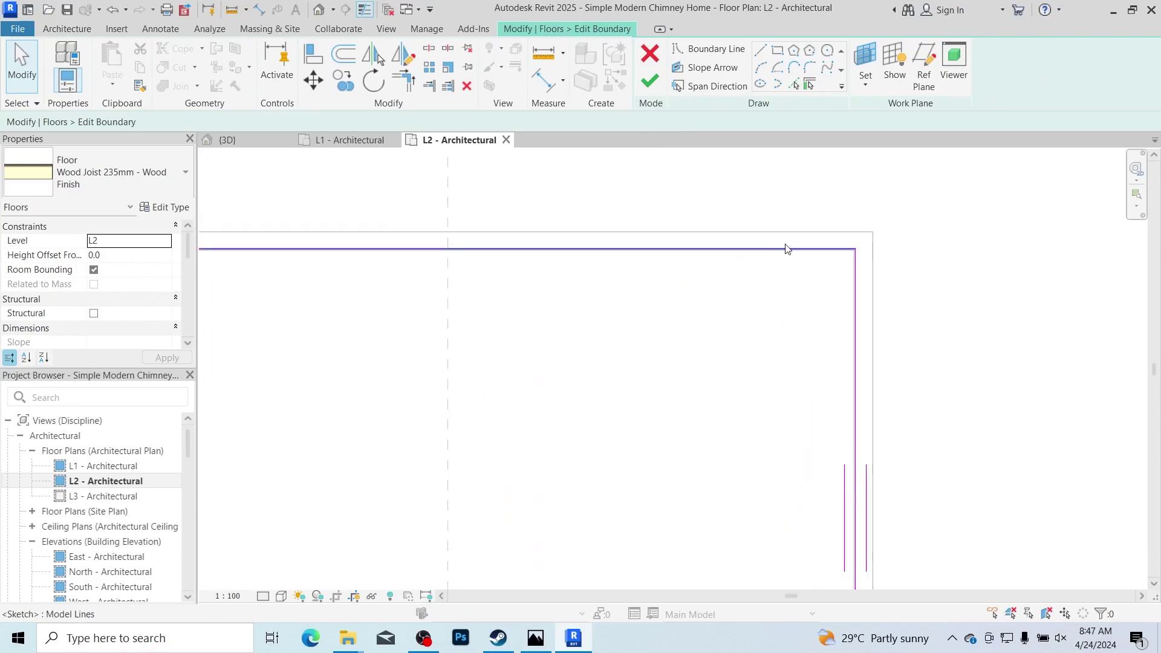
scroll(840, 254, "up", 1)
scroll(859, 266, "down", 1)
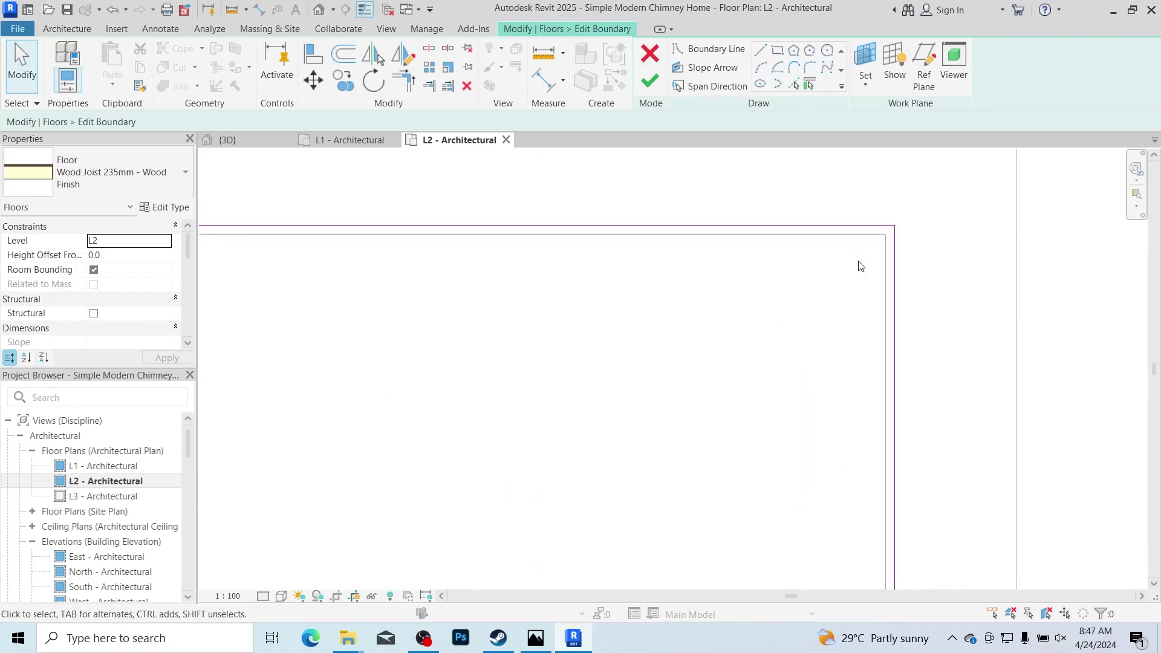
scroll(902, 227, "down", 2)
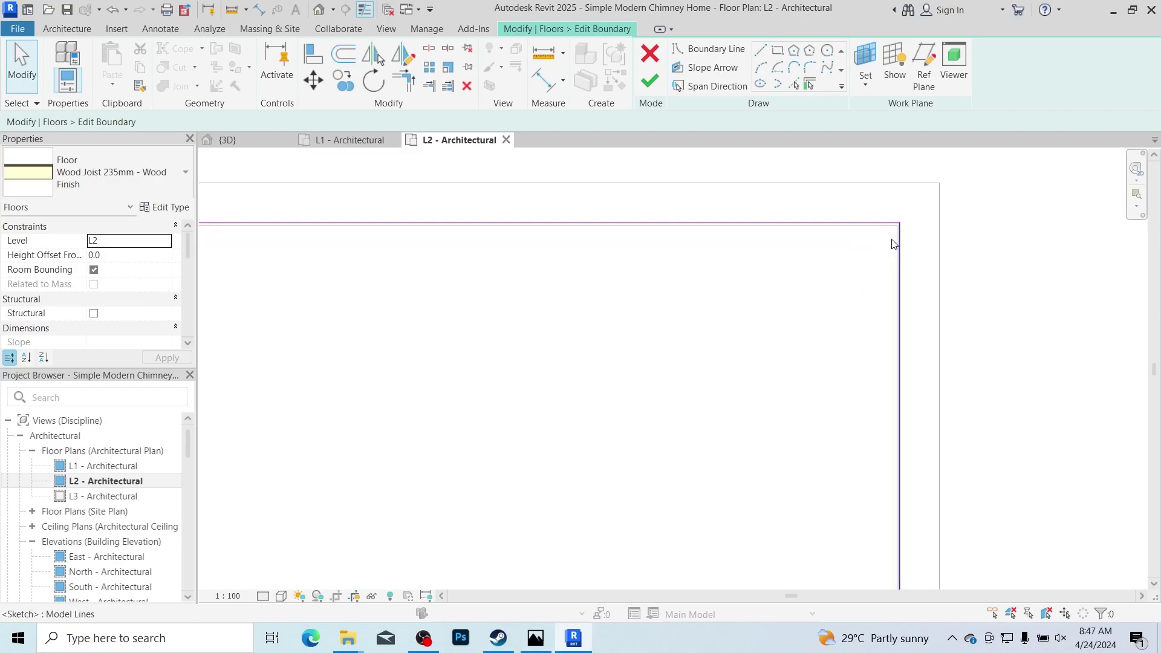
scroll(943, 227, "up", 2)
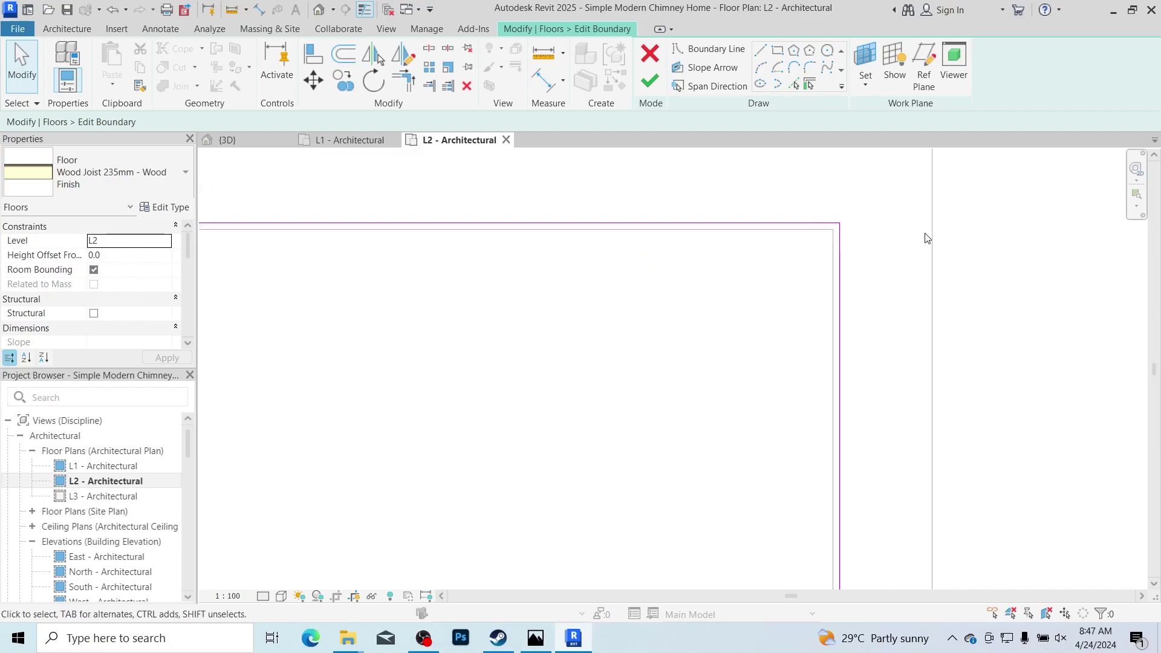
left_click(782, 54)
scroll(855, 183, "down", 1)
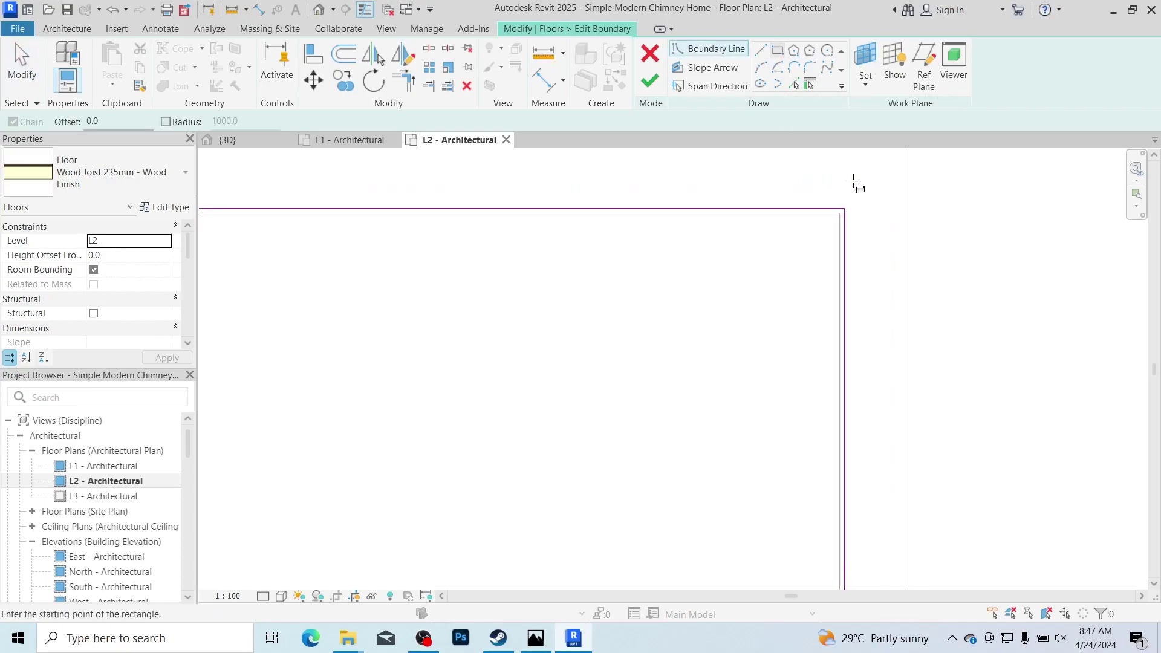
scroll(843, 209, "up", 2)
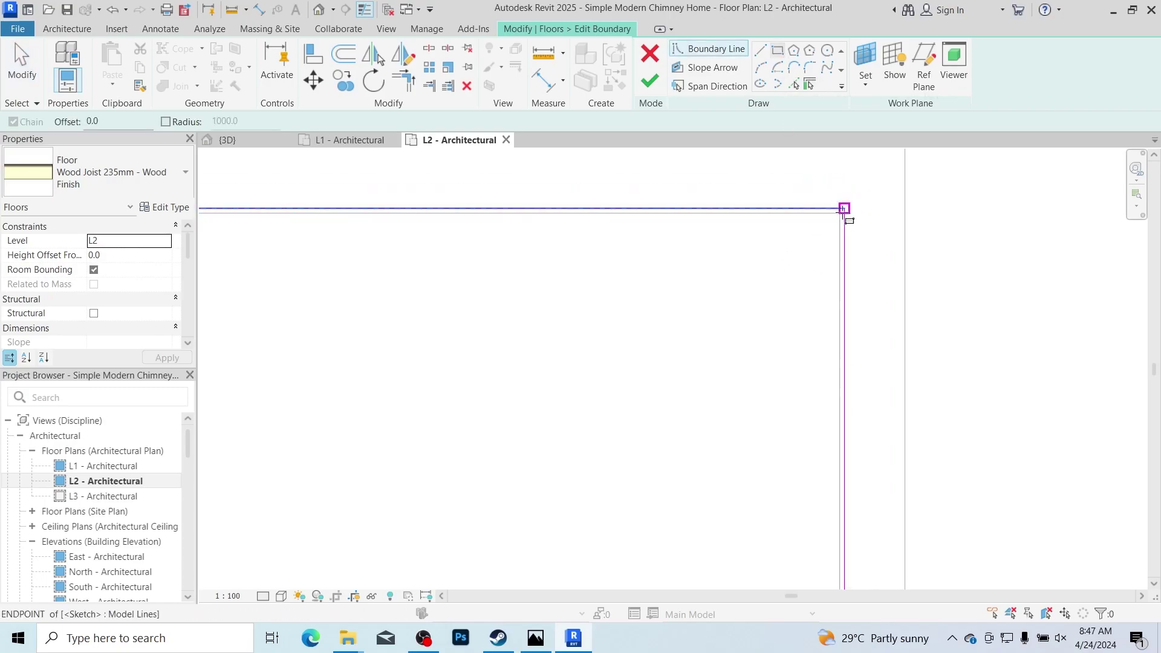
left_click(833, 220)
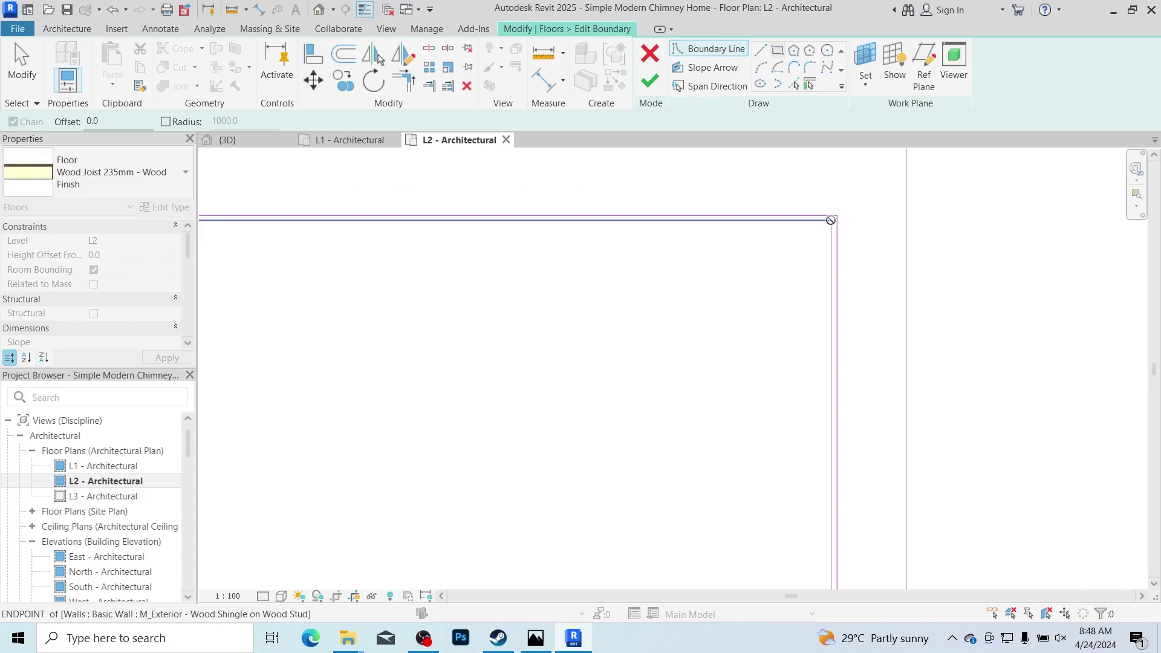
scroll(792, 239, "down", 2)
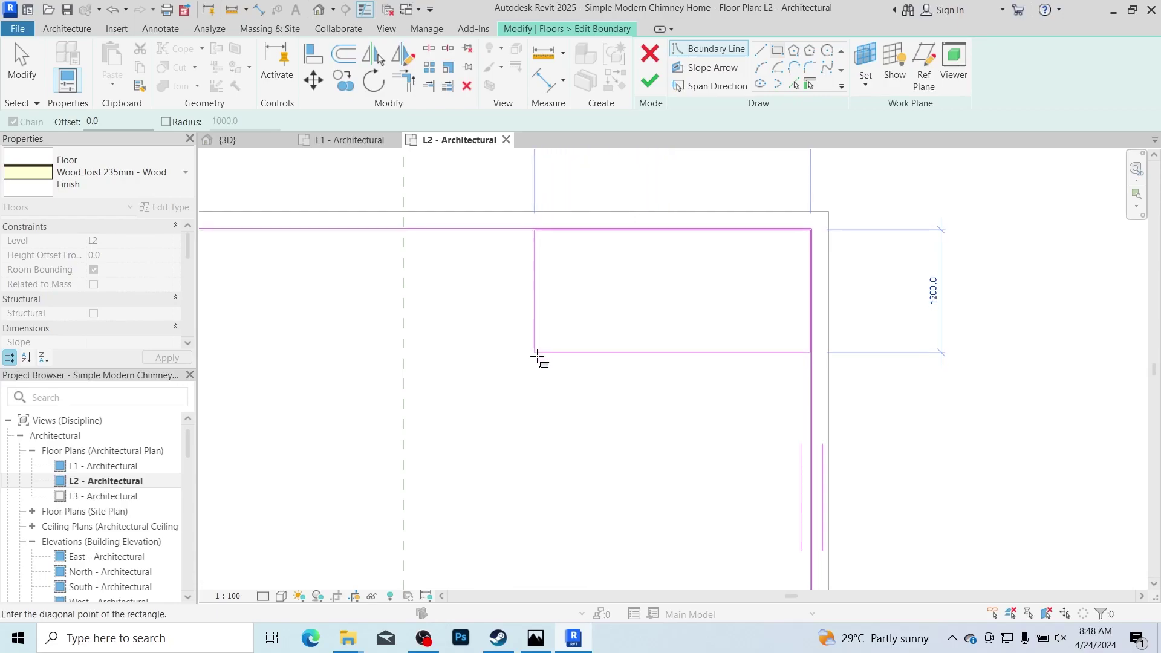
scroll(537, 356, "down", 2)
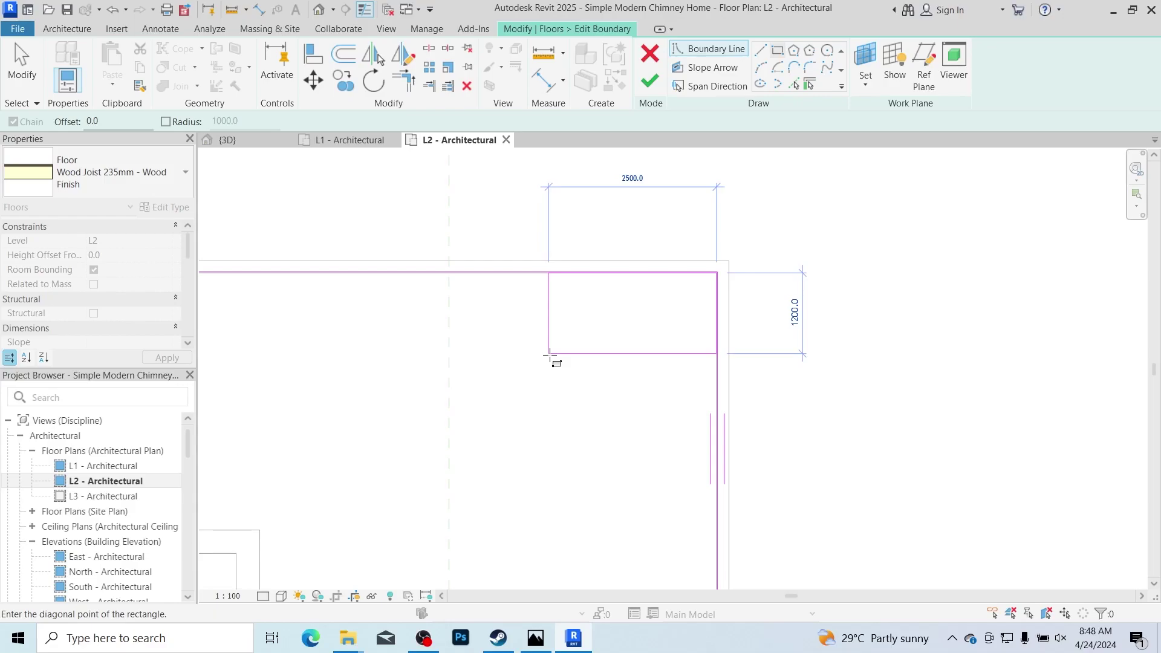
left_click(549, 355)
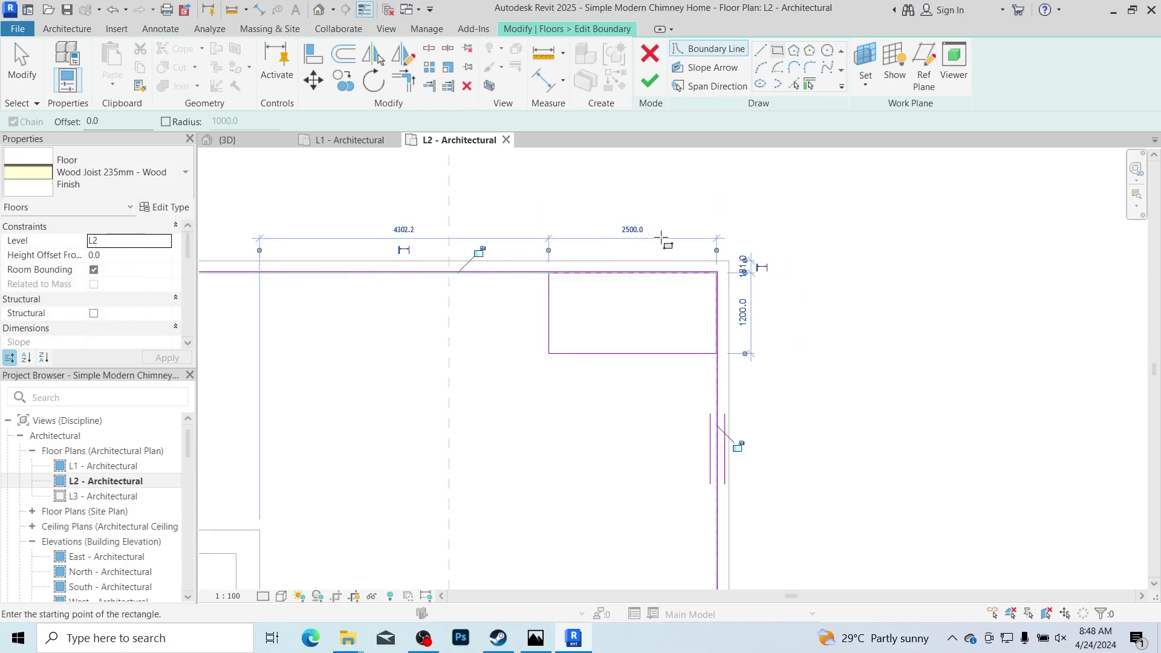
Step: Draw a second rectangular boundary, 1000 mm wide and 2000 mm tall, overlapping the first rectangle's lower edge near the right wall
scroll(653, 280, "up", 4)
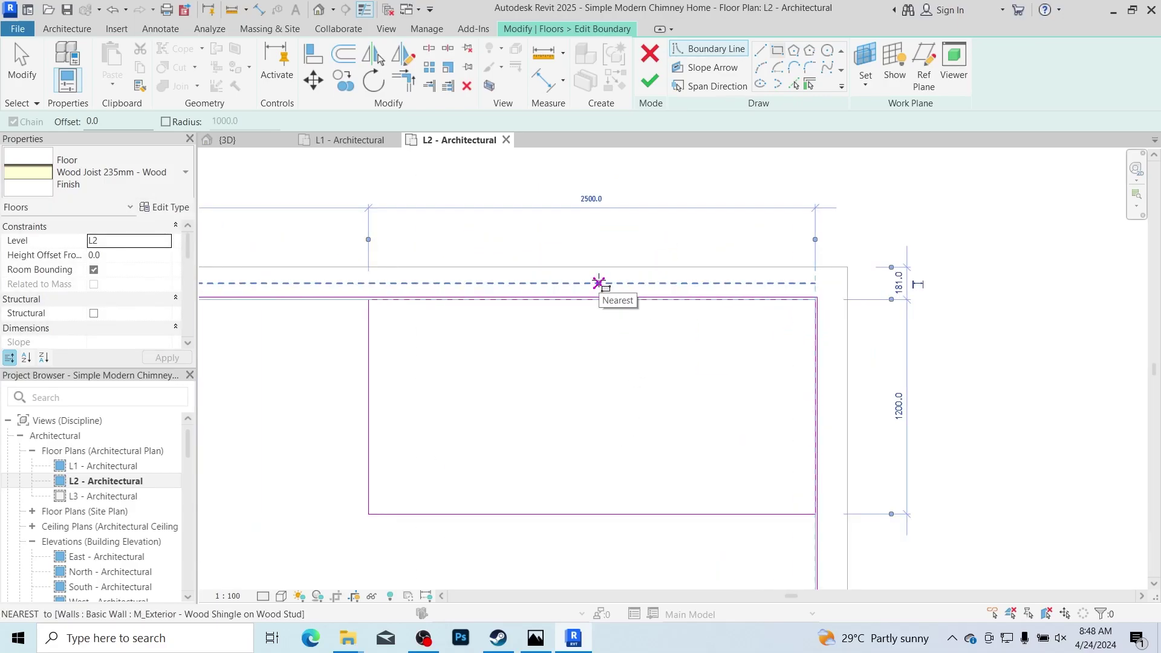
scroll(600, 280, "down", 2)
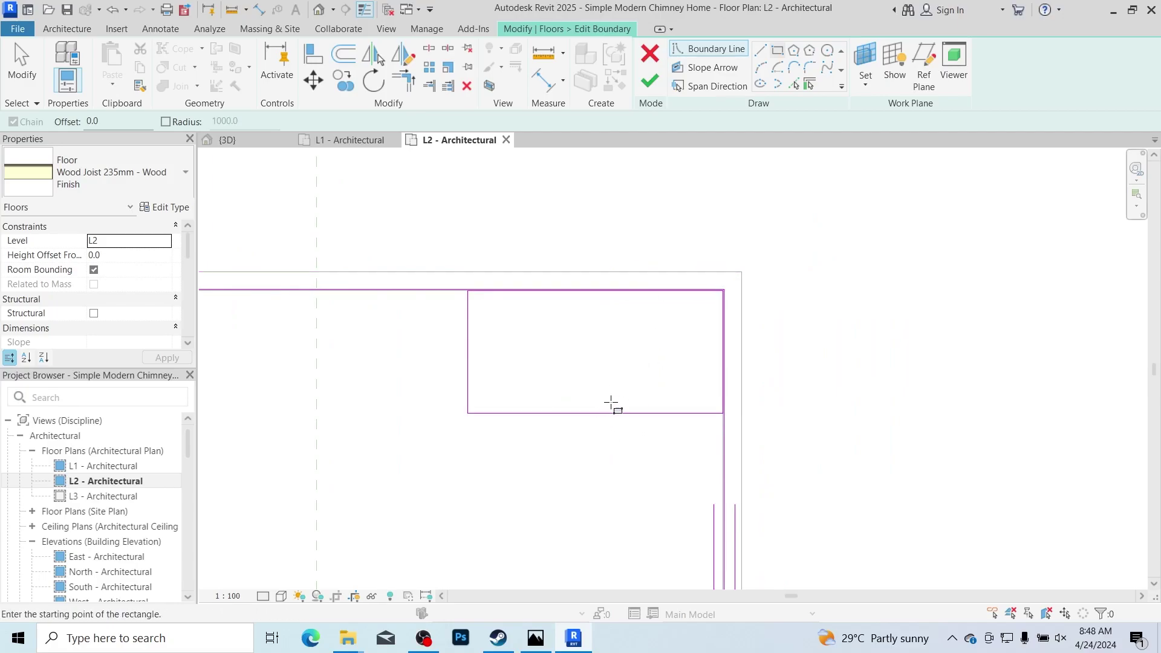
left_click(611, 402)
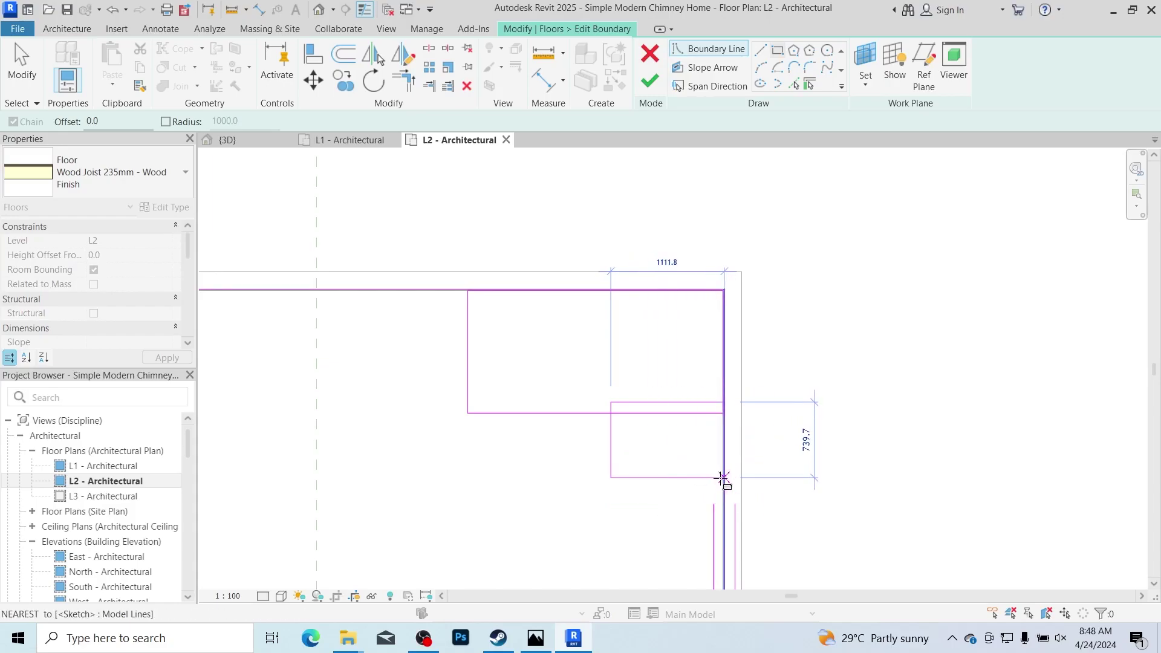
scroll(721, 482, "up", 3)
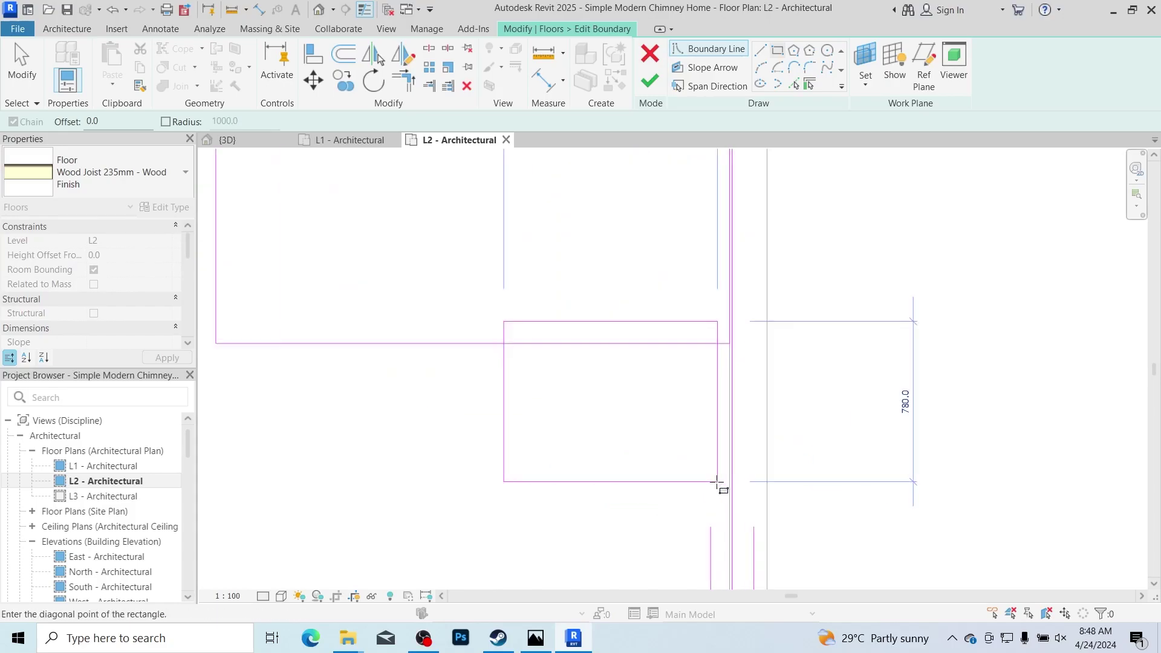
scroll(720, 482, "down", 3)
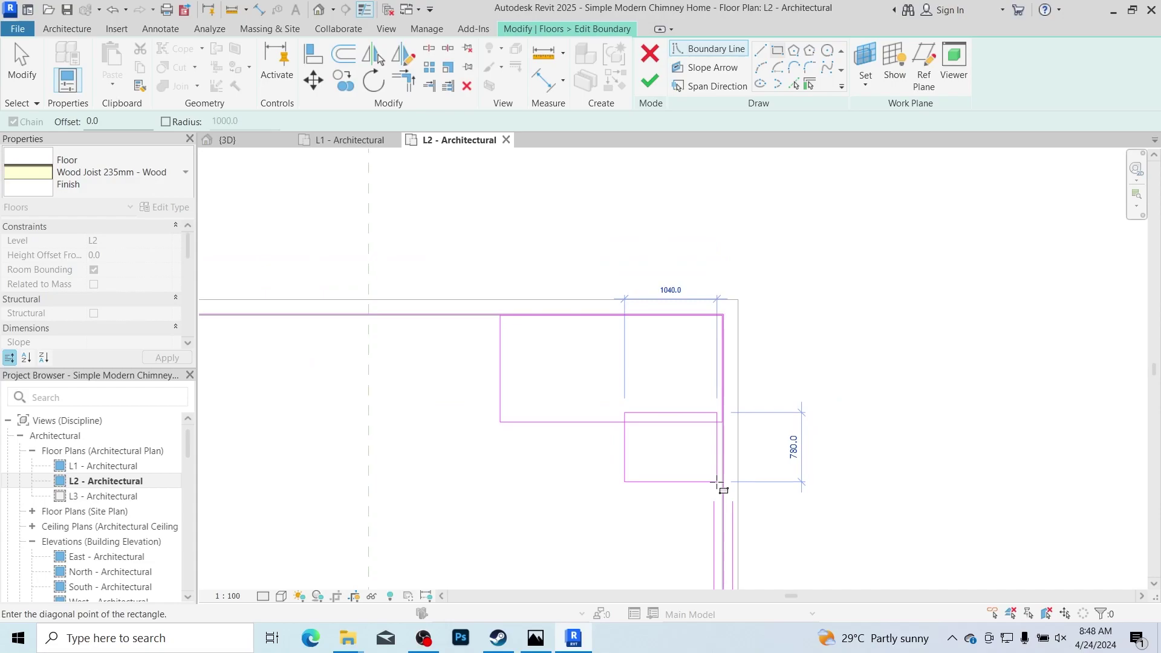
scroll(718, 482, "up", 5)
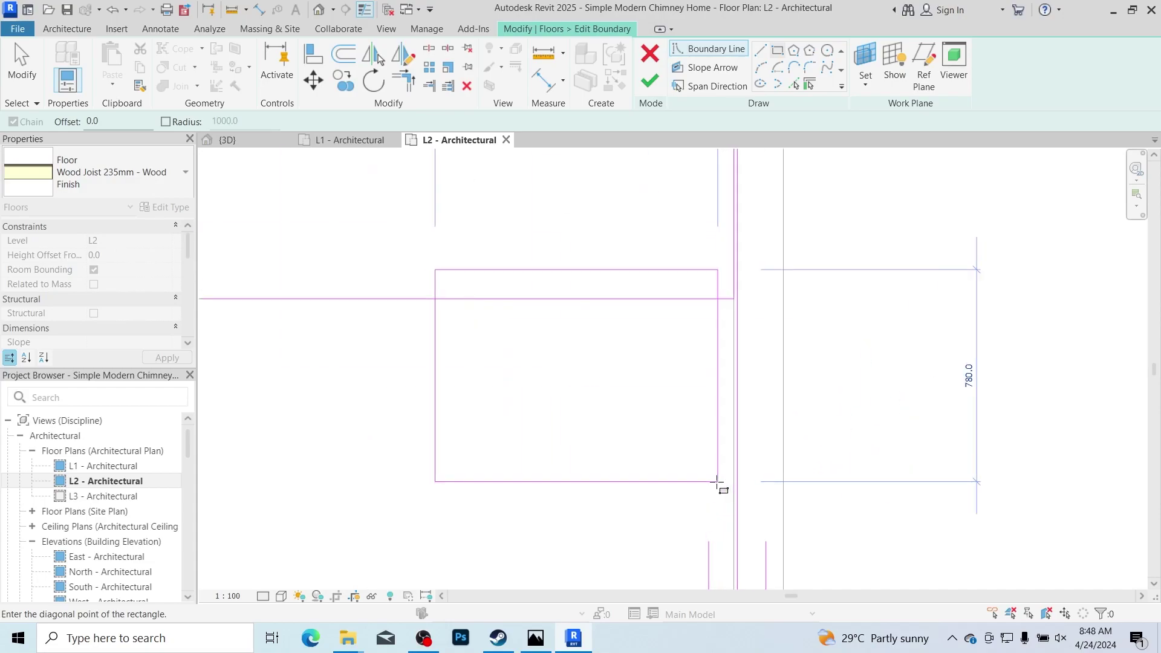
scroll(717, 482, "down", 4)
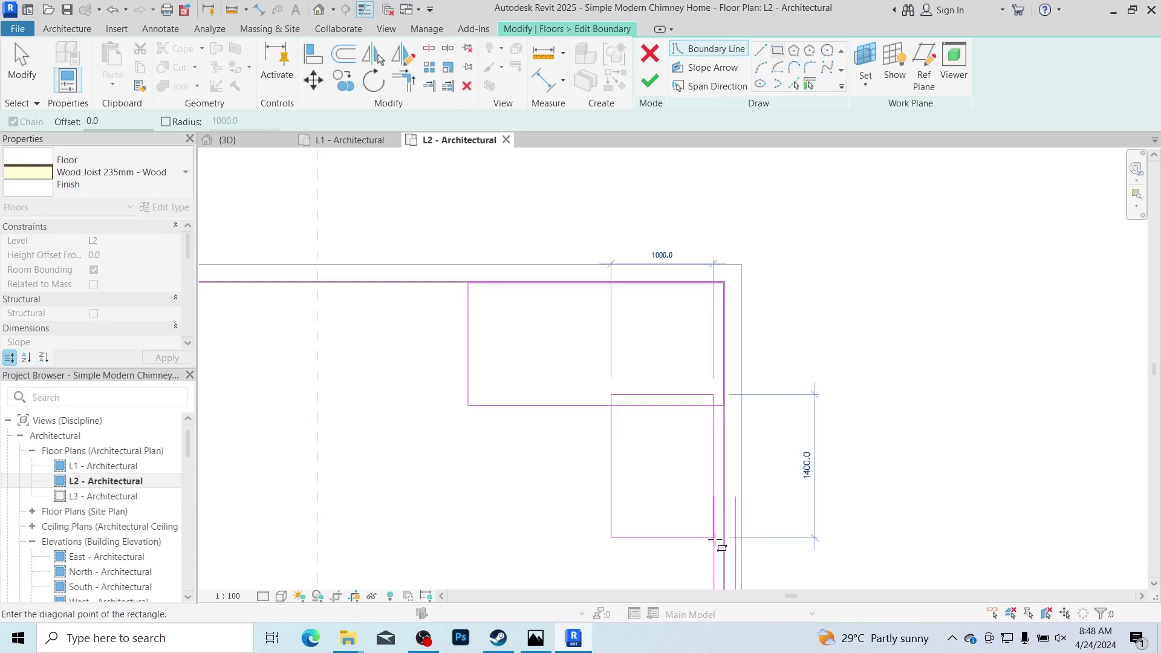
scroll(717, 543, "down", 3)
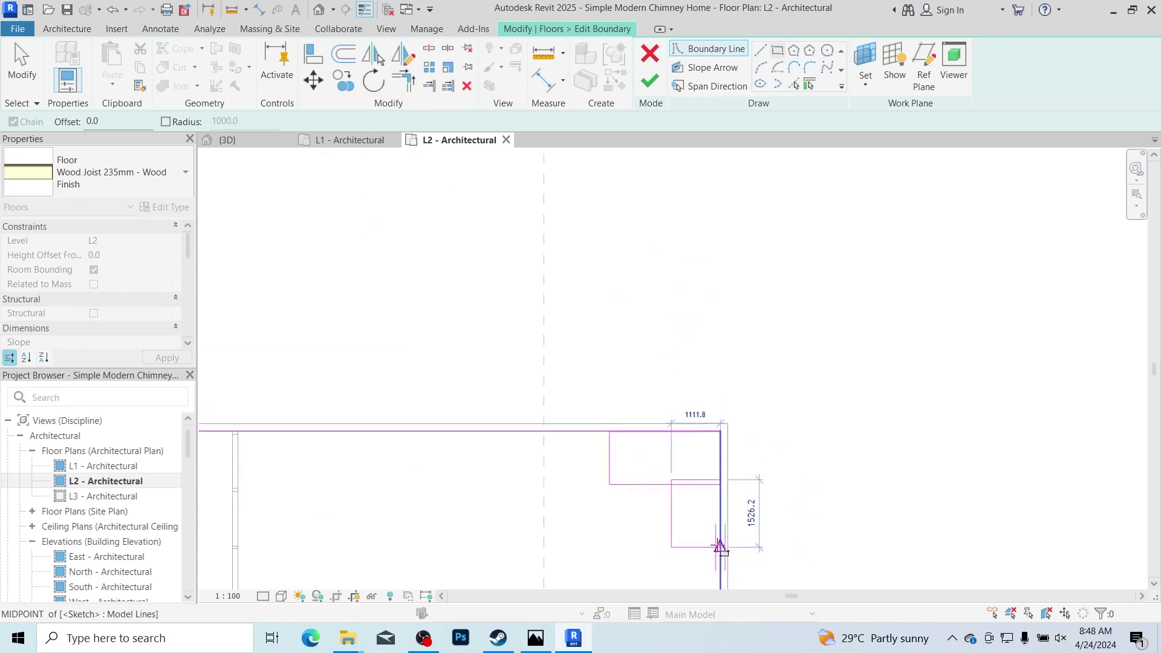
scroll(720, 547, "up", 3)
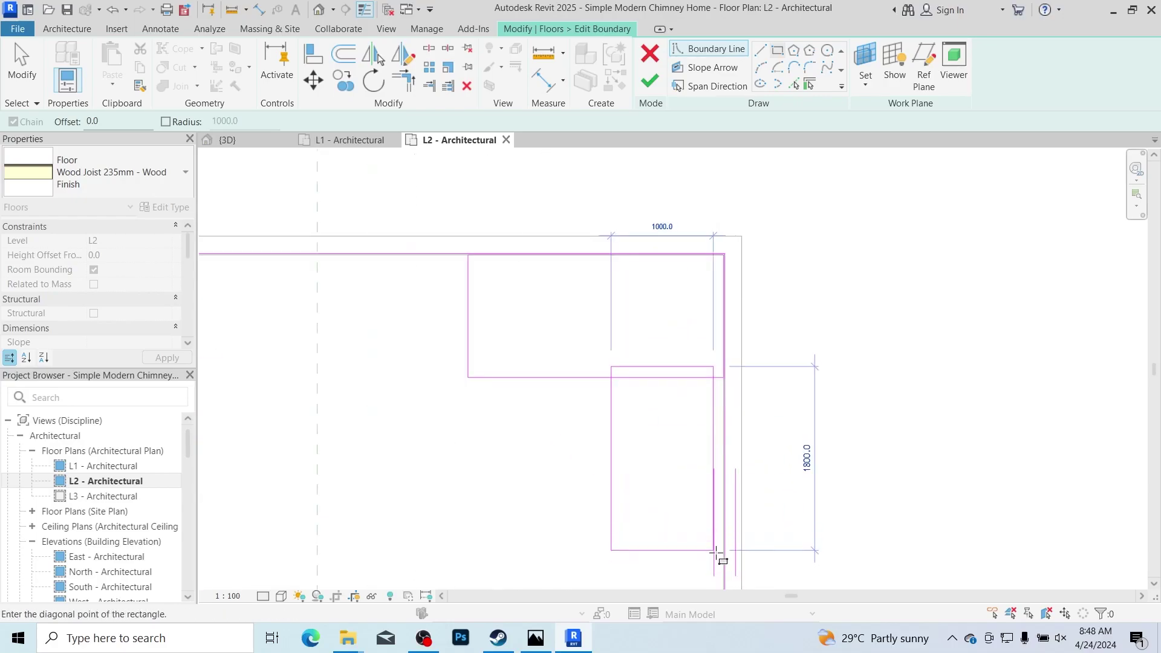
scroll(714, 549, "down", 2)
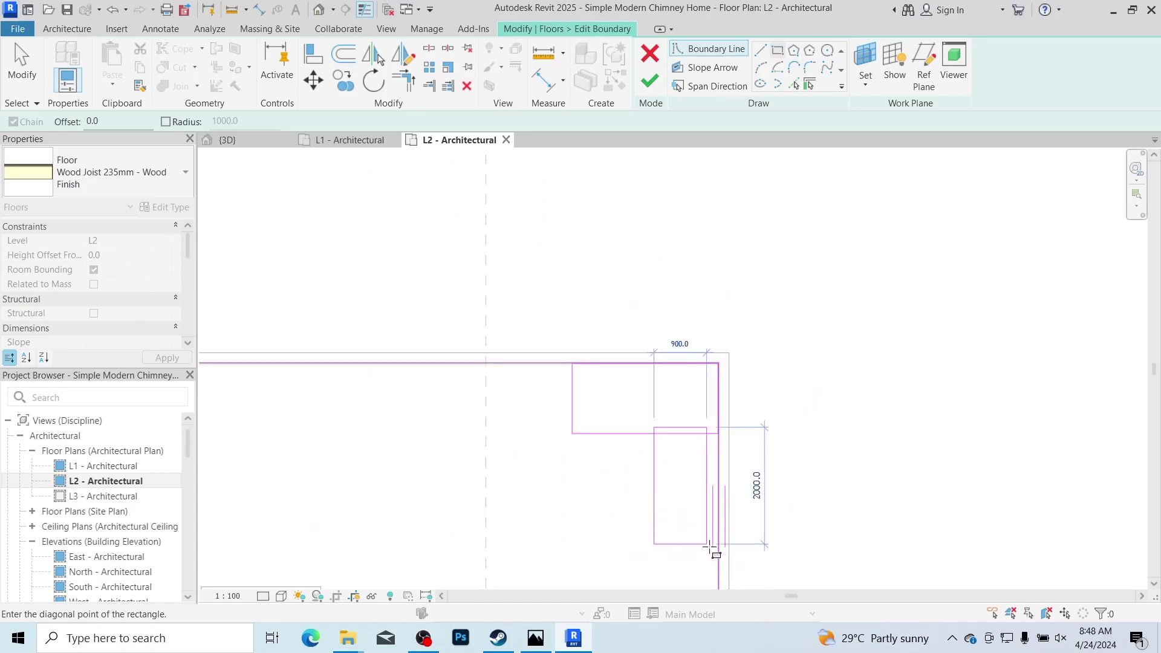
scroll(712, 548, "up", 3)
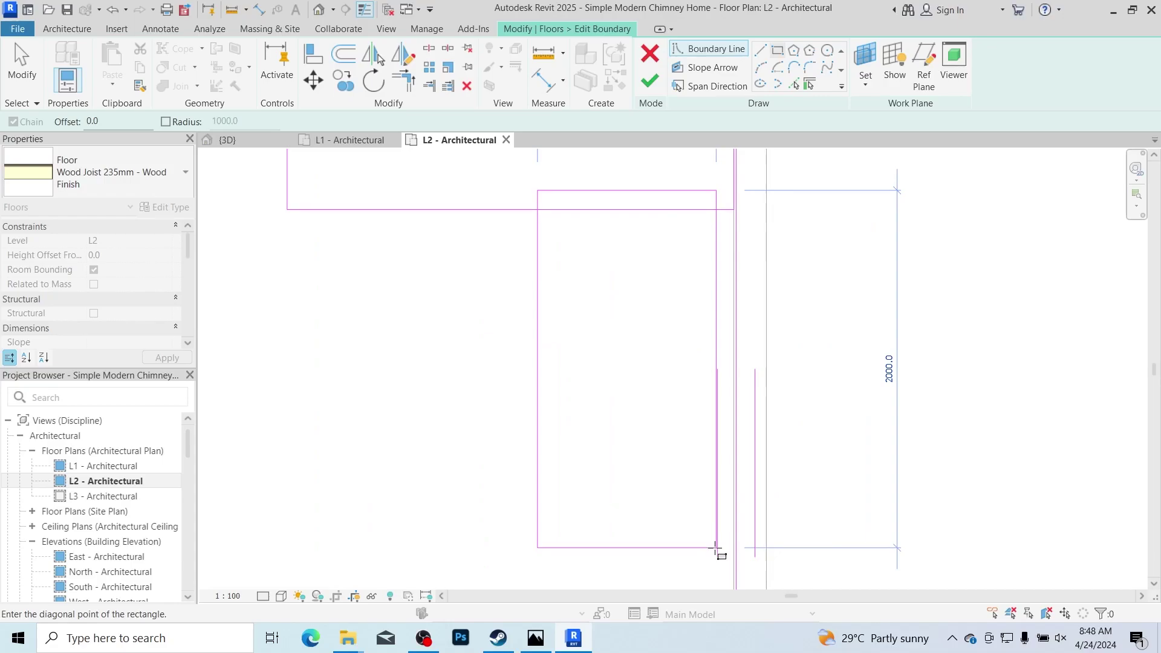
left_click(715, 549)
scroll(603, 252, "up", 4)
scroll(591, 370, "down", 5)
key("Escape")
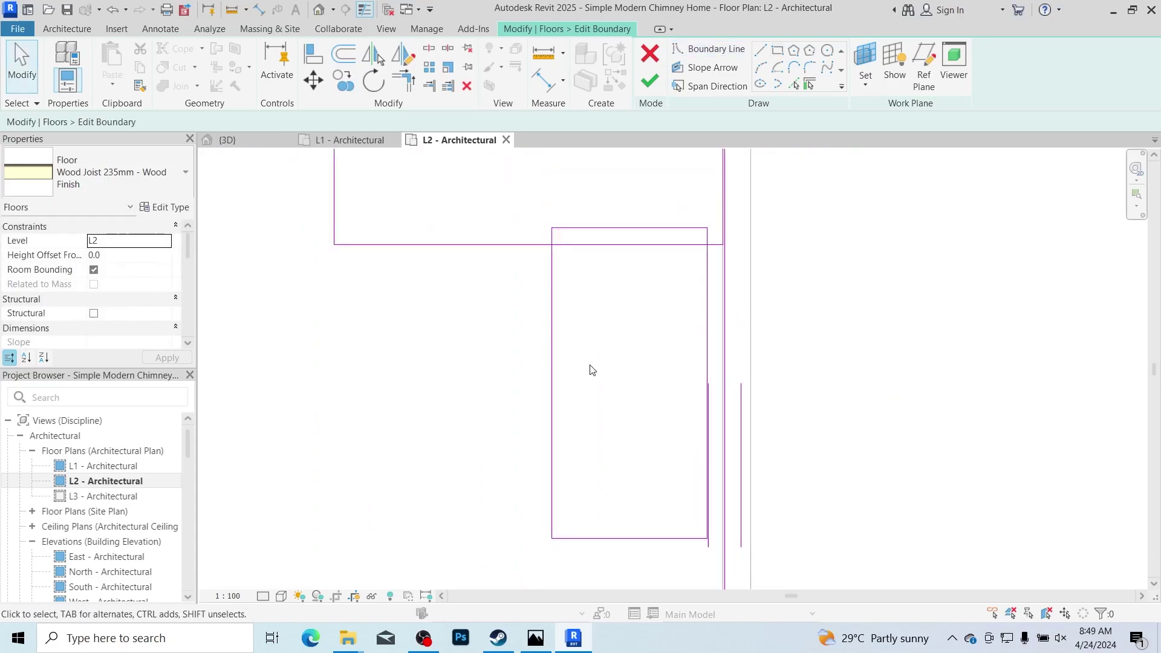
Step: Set the second rectangle's width to 1200 mm by repositioning its left edge
scroll(591, 370, "down", 2)
left_click(564, 376)
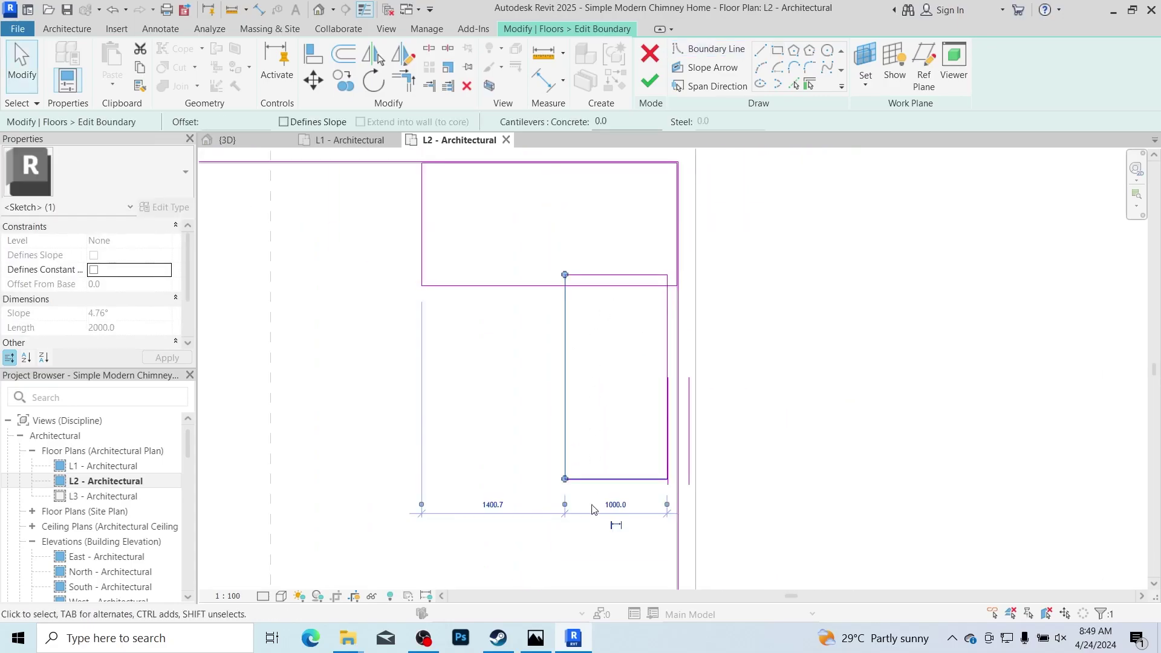
scroll(627, 502, "up", 1)
left_click(627, 502)
type("12")
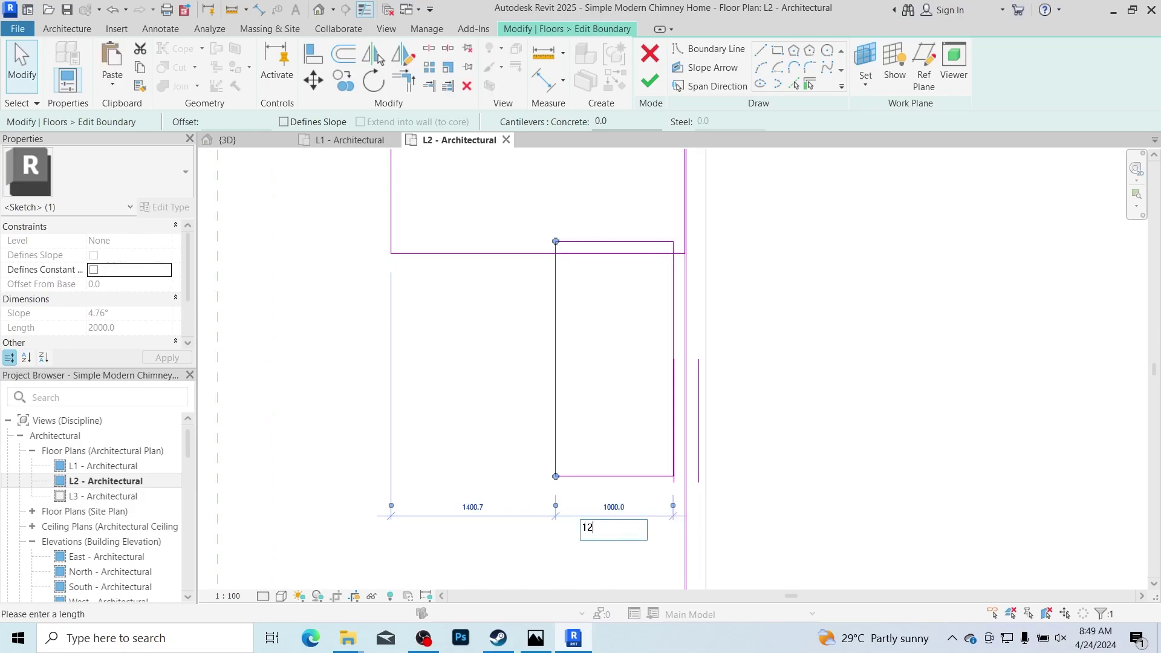
type("00")
key("Return")
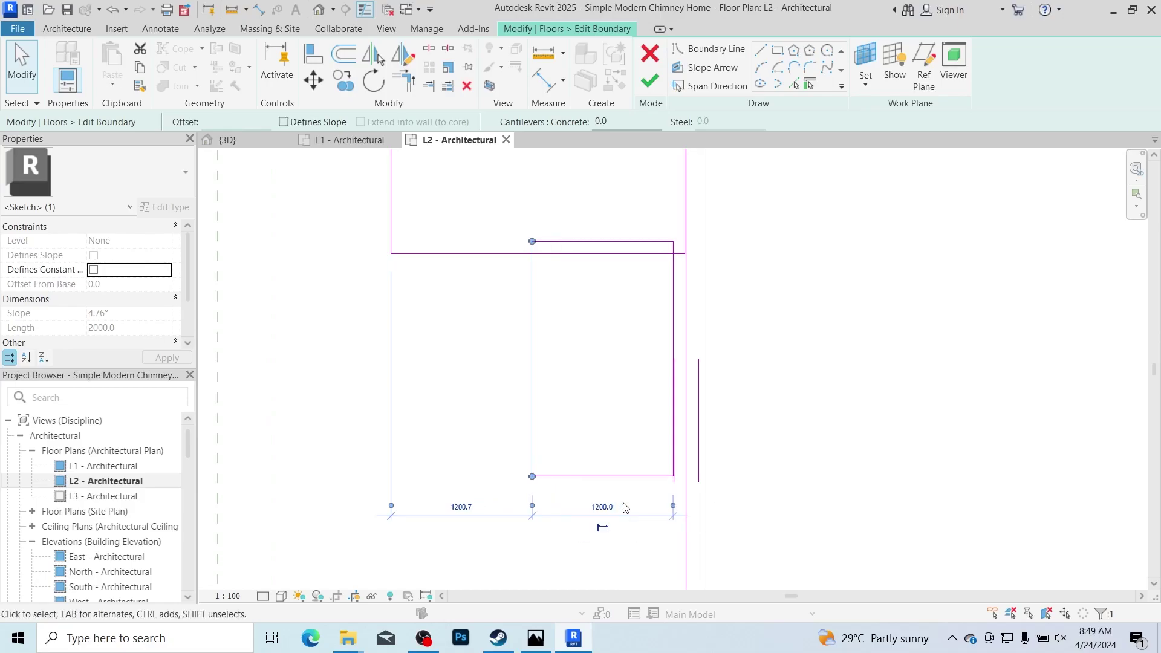
Step: Move the whole second rectangle horizontally so its lower-right corner meets the inner face of the right wall
mouse_move(492, 198)
left_mouse_down()
mouse_move(731, 567)
mouse_move(656, 504)
mouse_move(692, 517)
left_mouse_up()
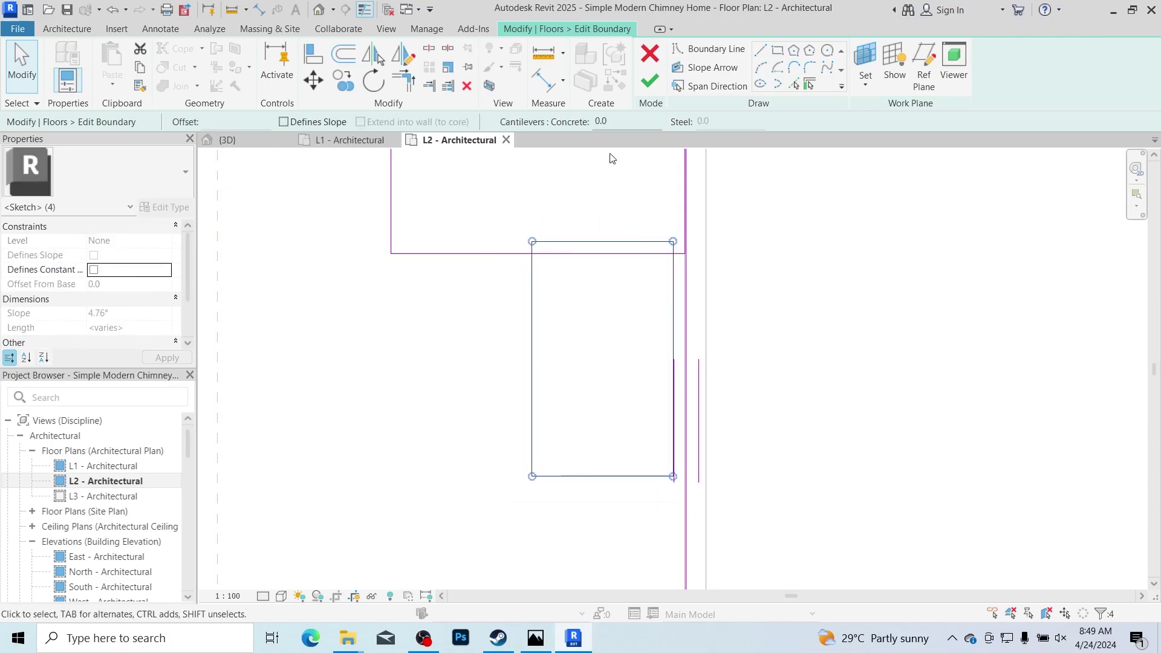
left_click(313, 79)
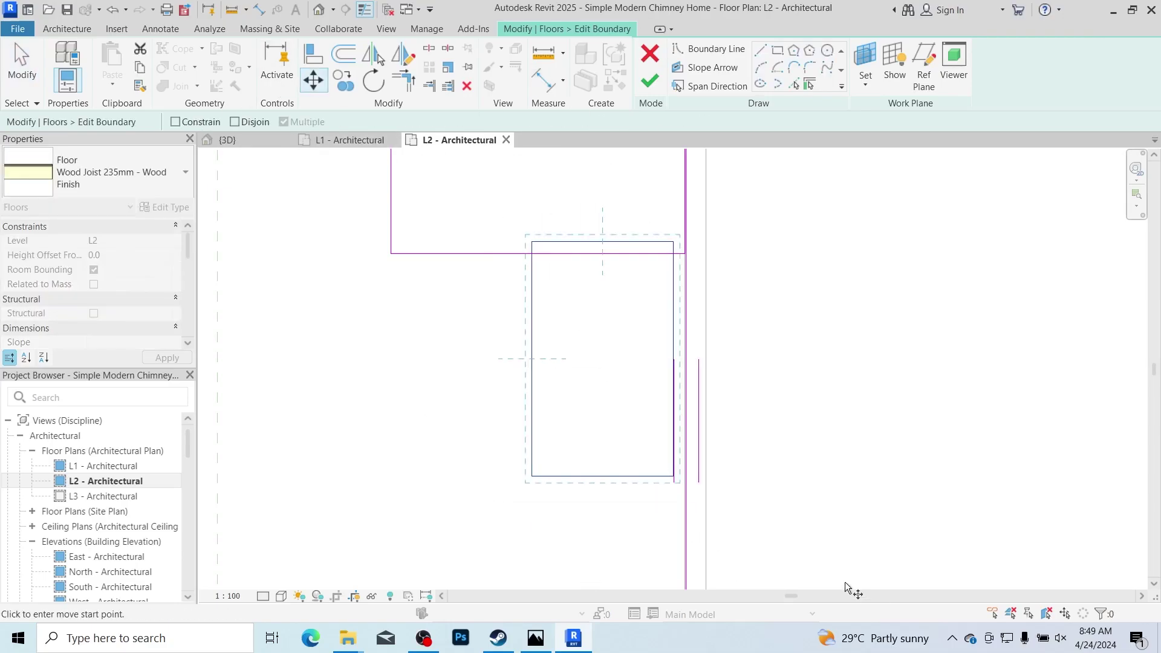
scroll(737, 456, "up", 2)
scroll(621, 550, "up", 3)
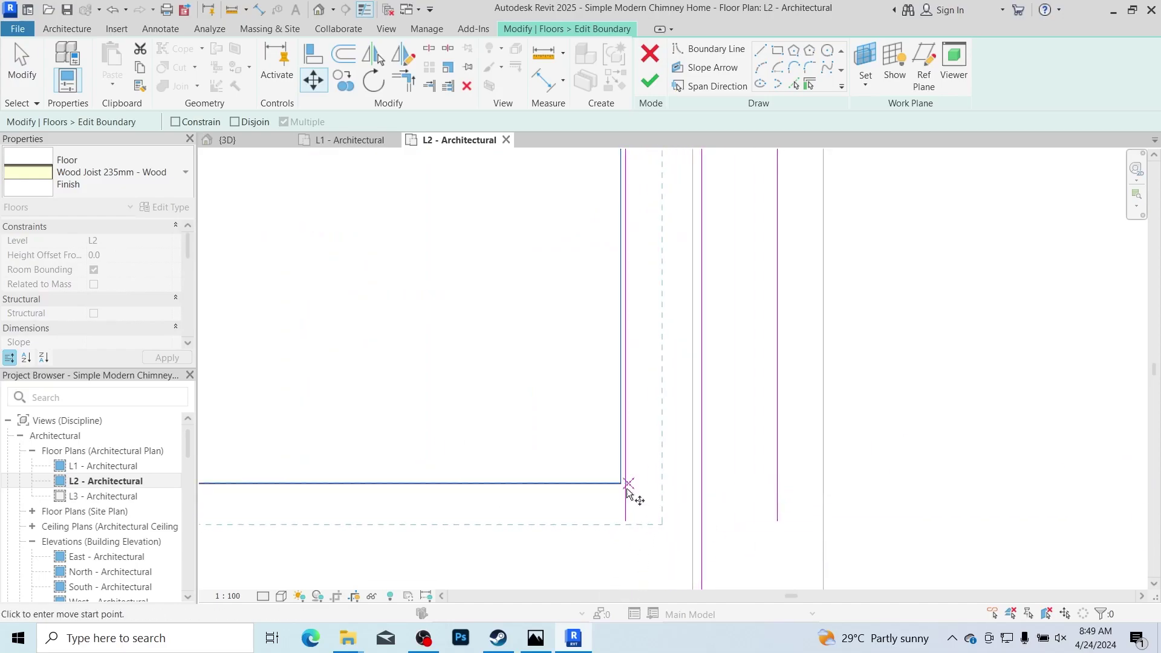
left_click(621, 483)
left_click(693, 482)
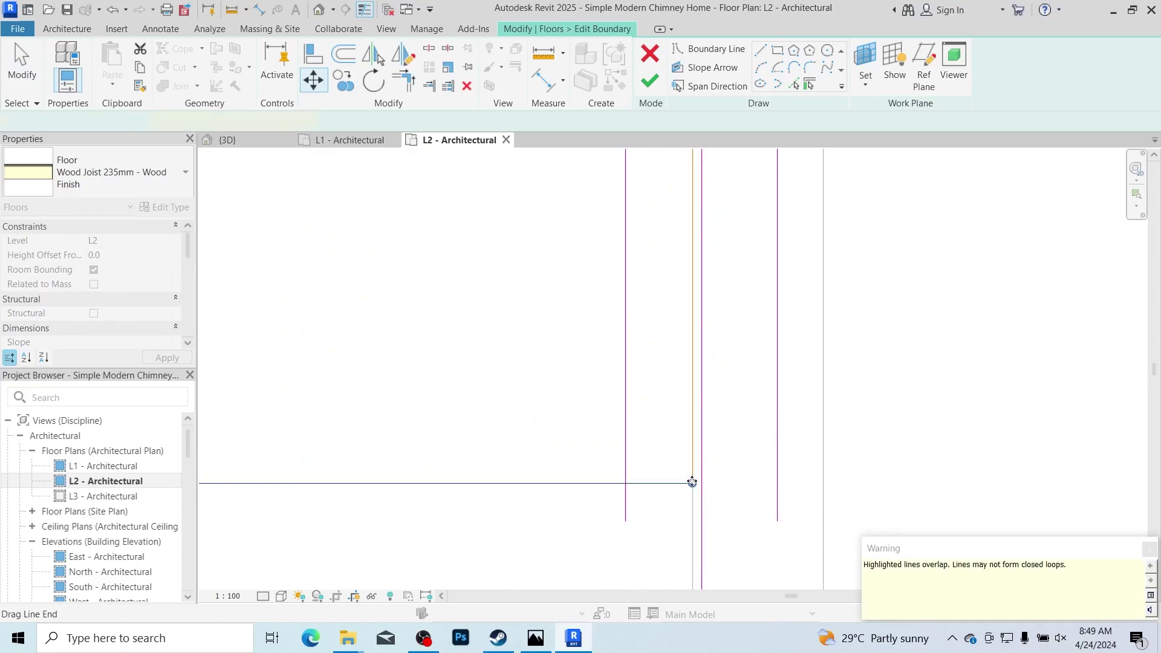
scroll(846, 517, "down", 3)
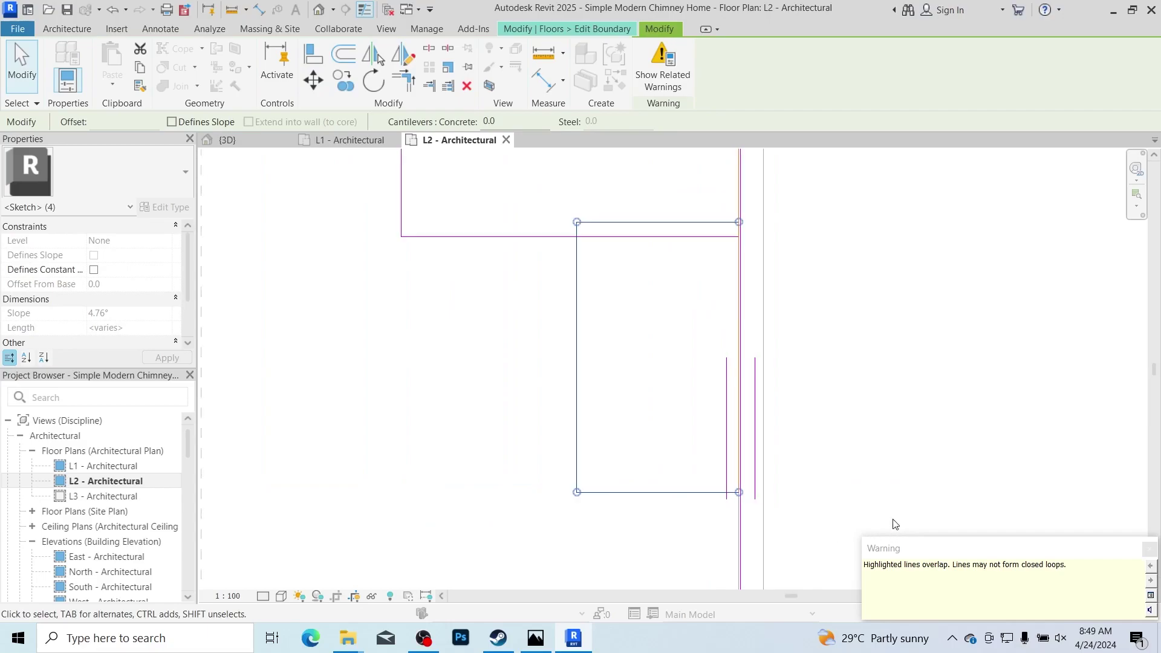
key("Escape")
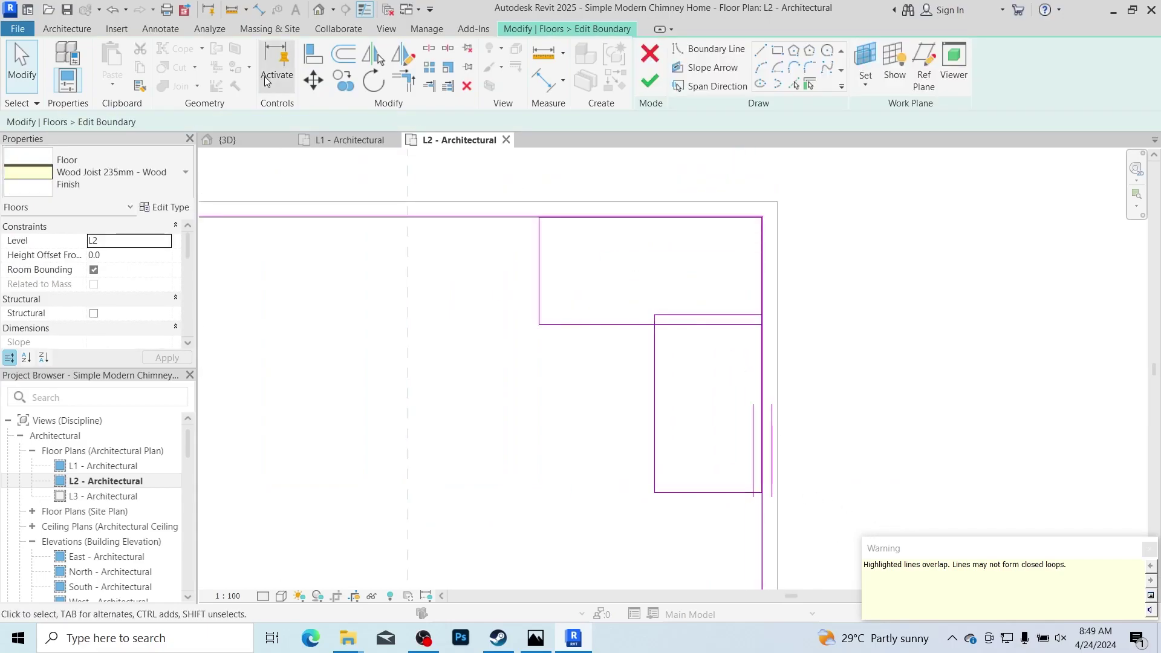
Step: Trim the first rectangle's bottom edge and the second rectangle's left edge to meet in a corner
left_click(403, 80)
scroll(638, 277, "up", 3)
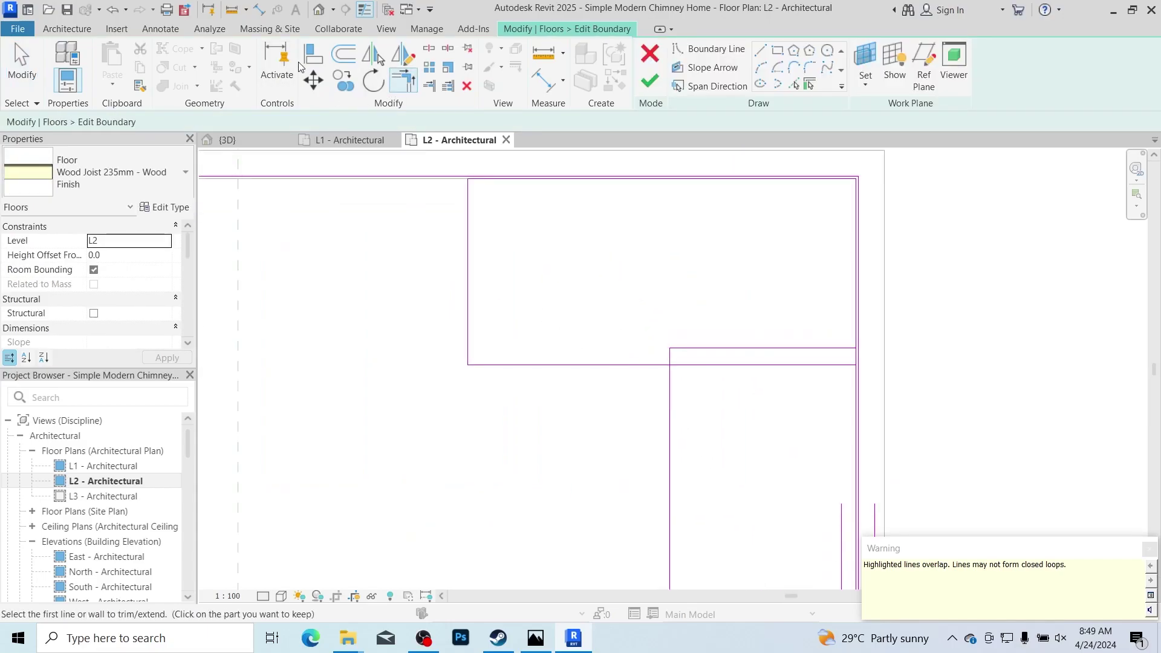
left_click(633, 366)
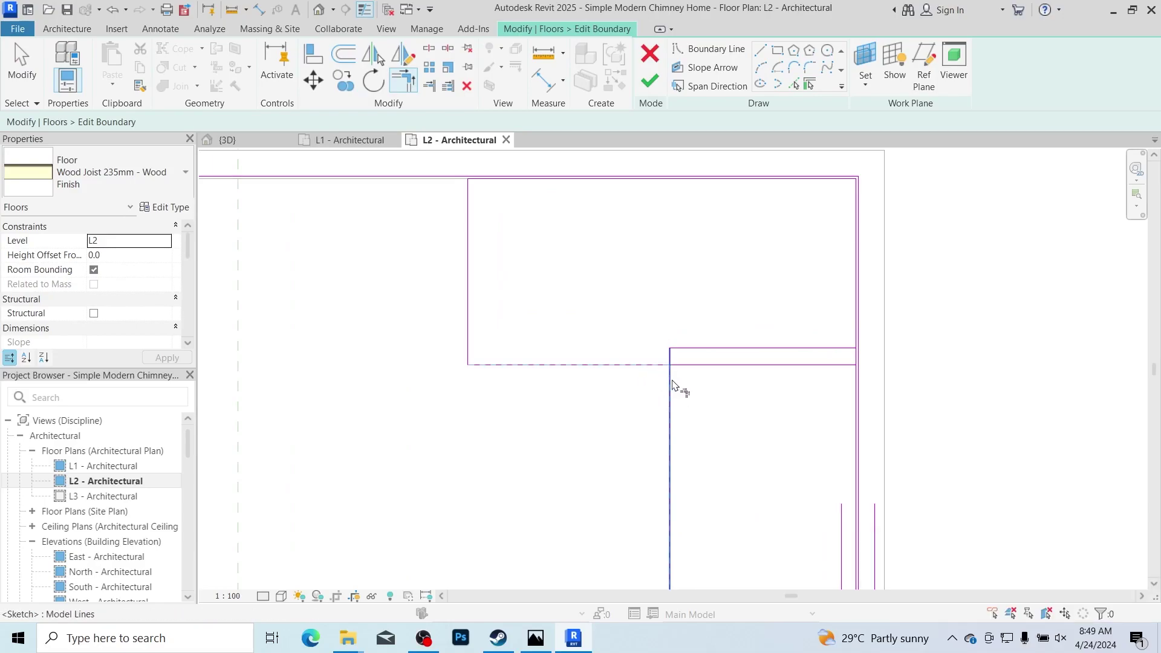
left_click(672, 385)
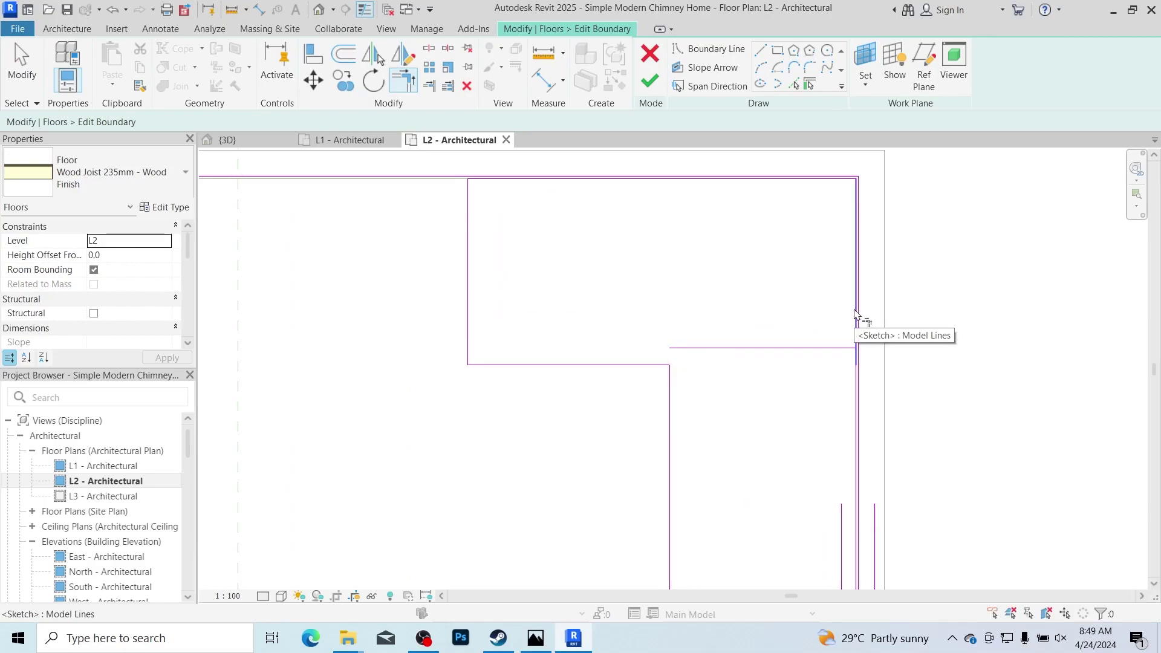
scroll(777, 280, "down", 2)
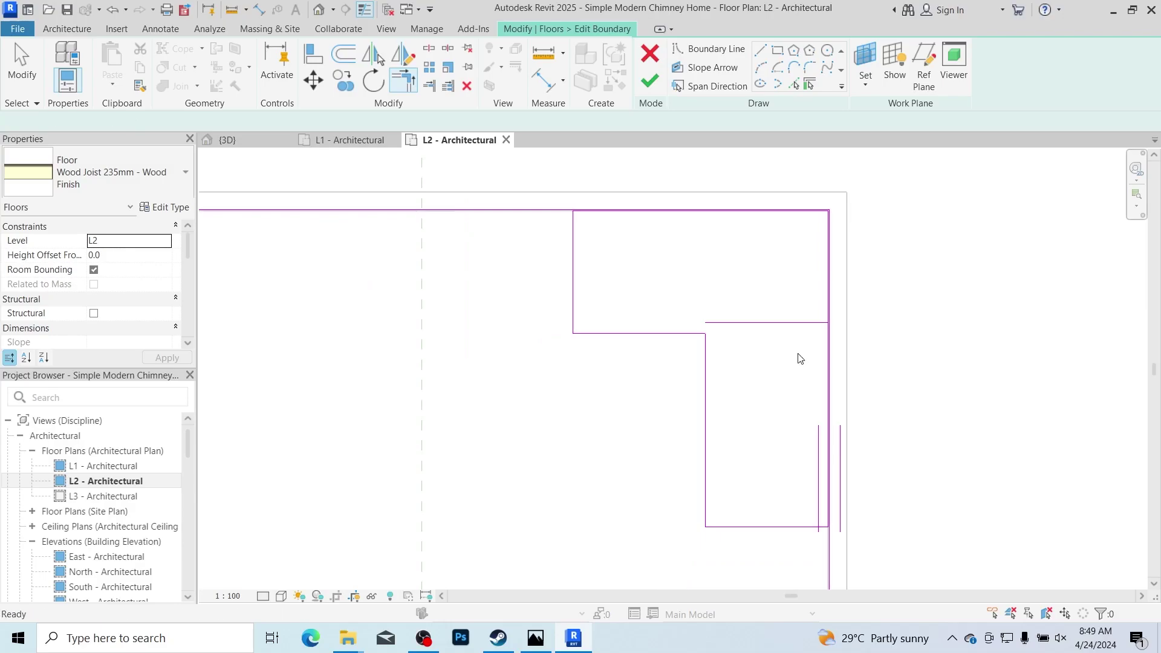
key("Escape")
Step: Try to trim the second rectangle's bottom edge and right edge into a corner
scroll(827, 528, "up", 3)
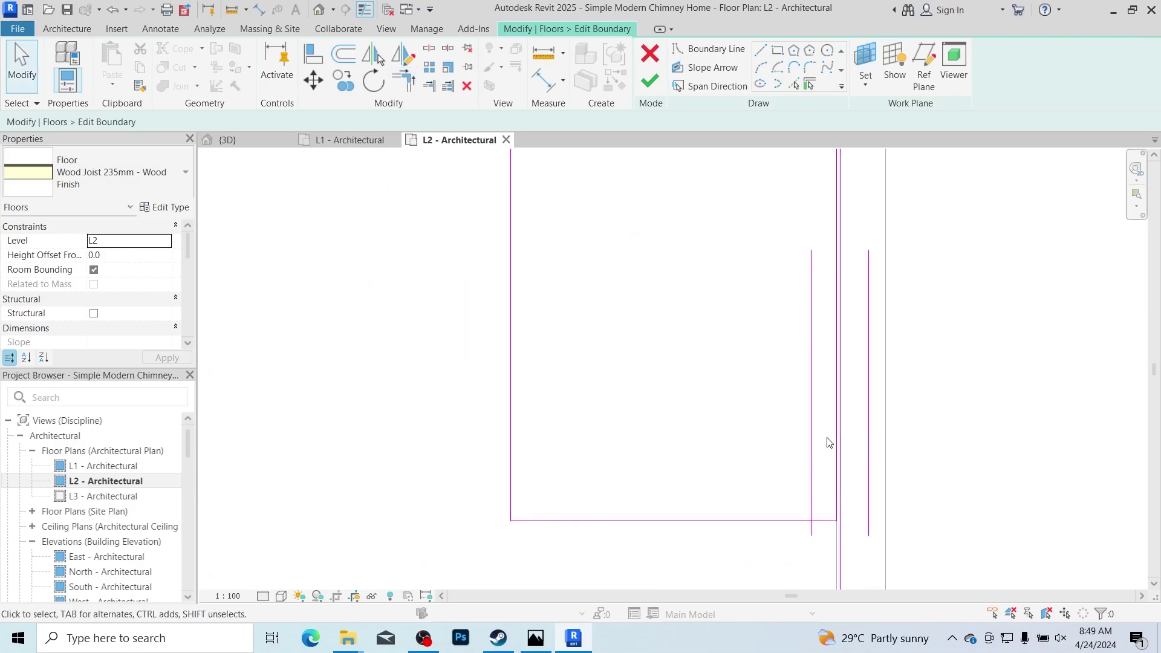
left_click(403, 79)
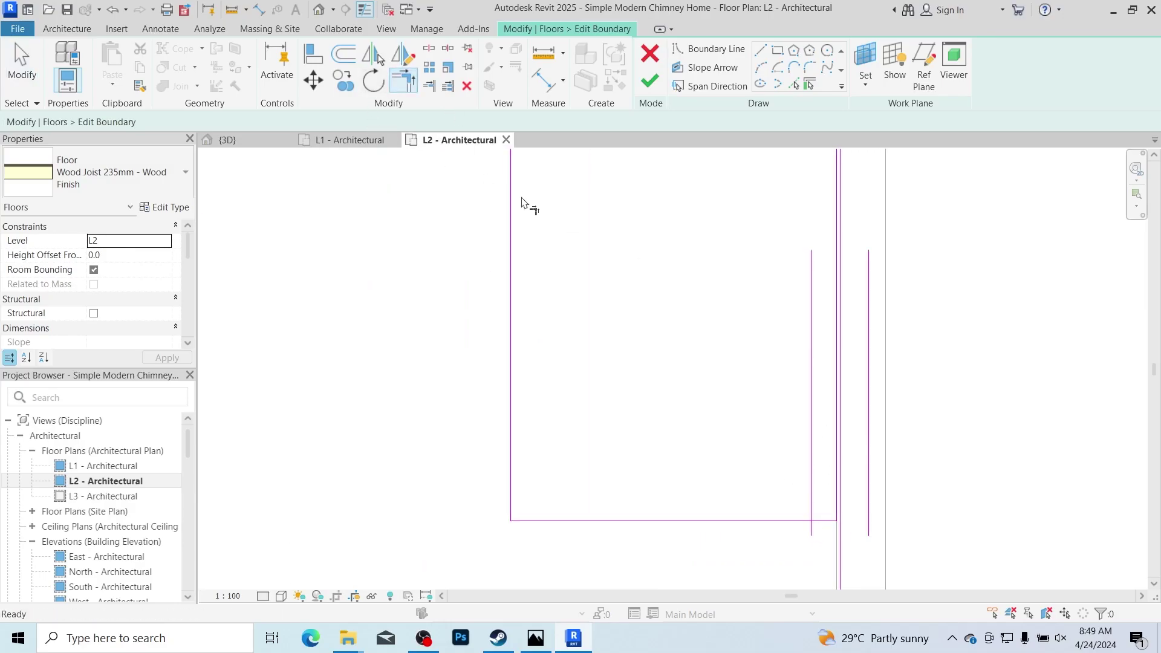
left_click(787, 521)
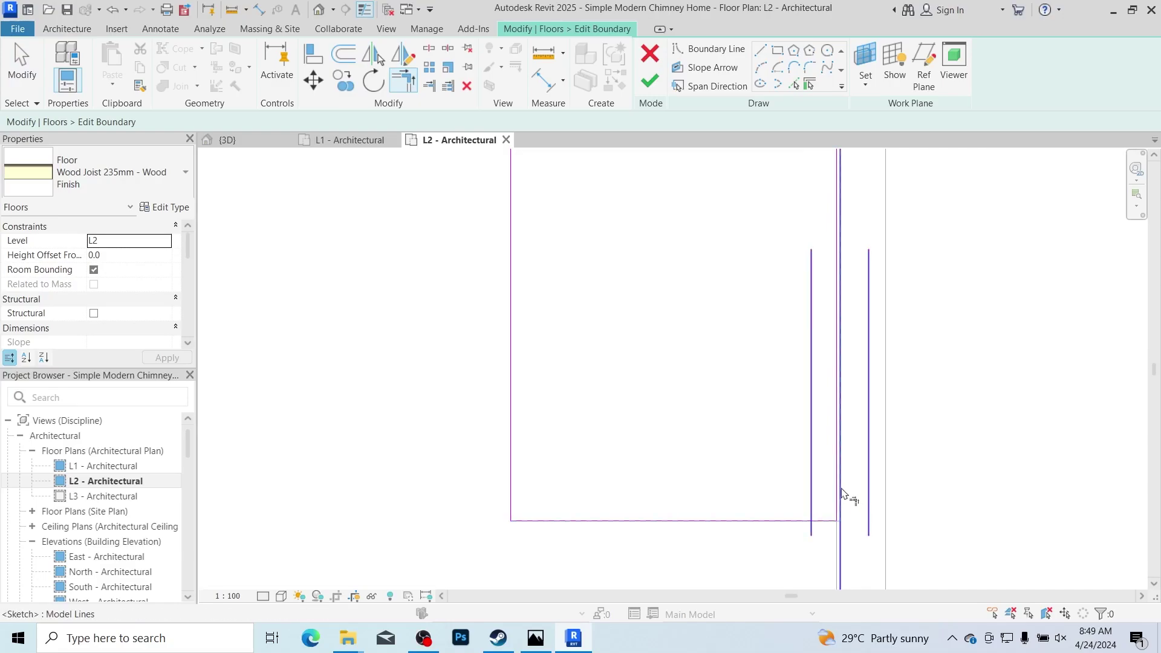
left_click(835, 487)
key("Escape")
key("Escape")
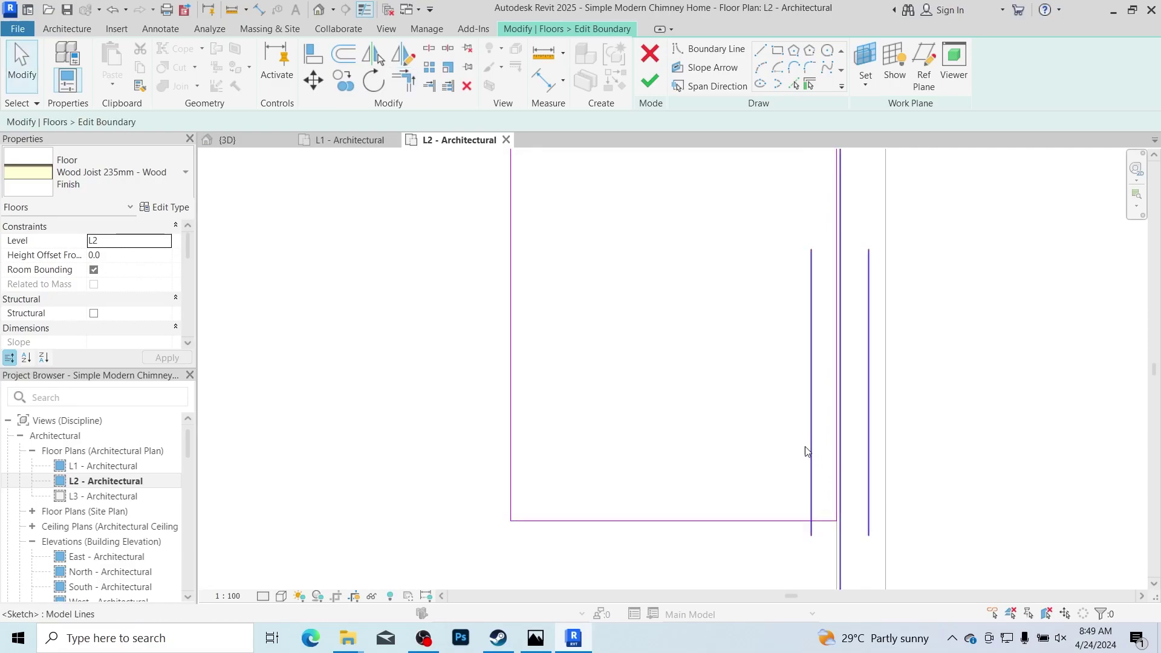
Step: Delete the leftover top edge of the second rectangle inside the opening outline
scroll(804, 451, "down", 3)
scroll(810, 375, "up", 2)
scroll(814, 373, "down", 2)
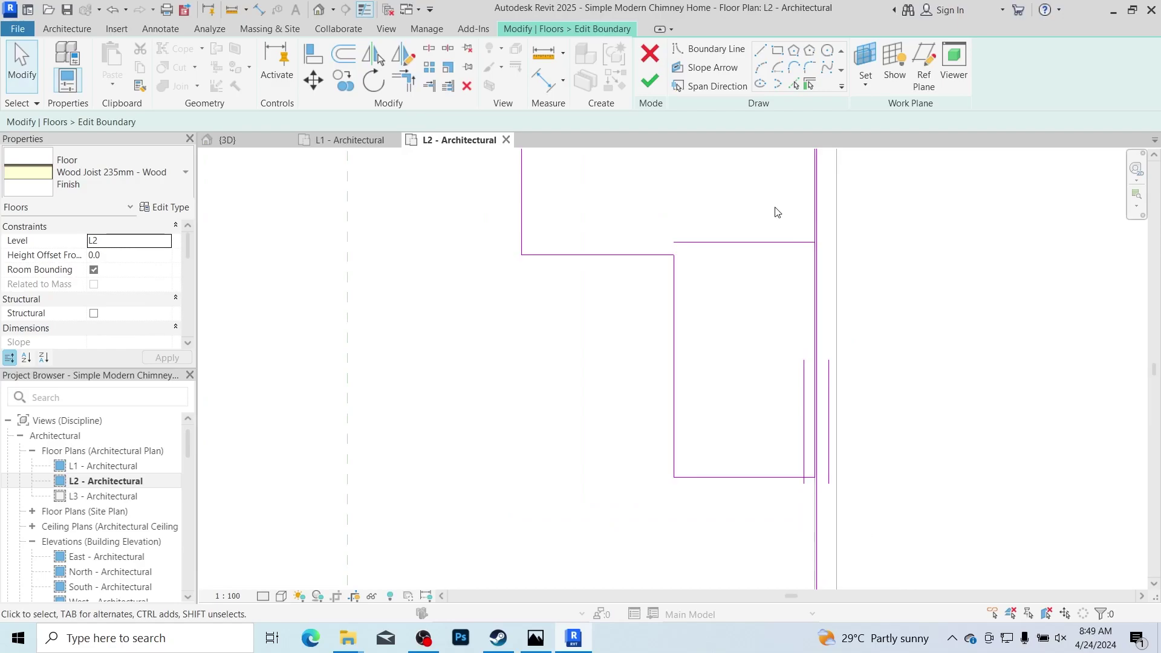
left_click(741, 244)
key("Escape")
Step: Examine the opening's boundary lines at the upper-right wall corner and along the right wall for gaps and overlaps
scroll(835, 278, "down", 2)
scroll(826, 337, "up", 1)
scroll(810, 224, "up", 3)
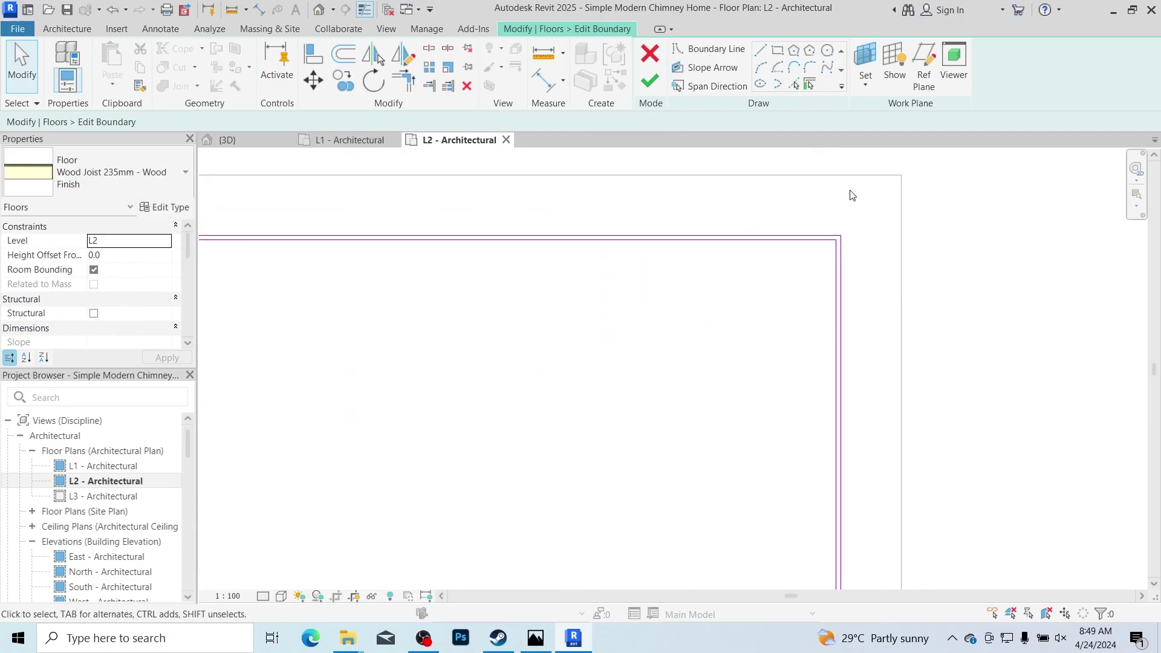
scroll(837, 275, "down", 2)
scroll(837, 289, "down", 2)
scroll(854, 586, "up", 2)
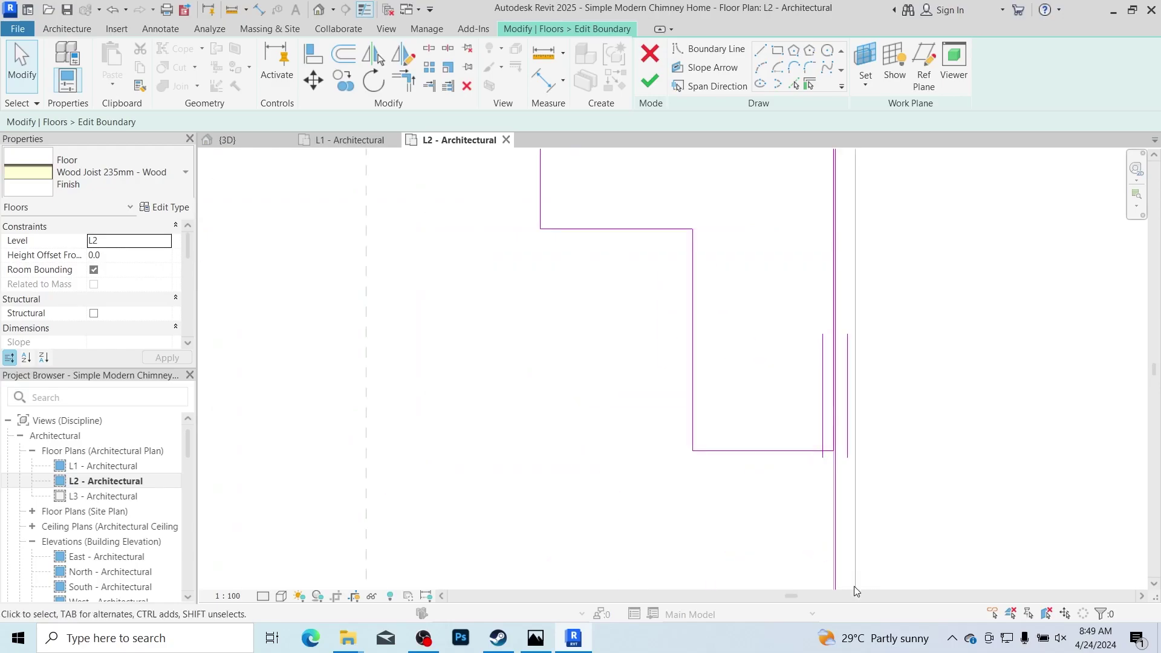
middle_click_drag(854, 586, 835, 466)
scroll(833, 445, "up", 1)
scroll(819, 311, "up", 2)
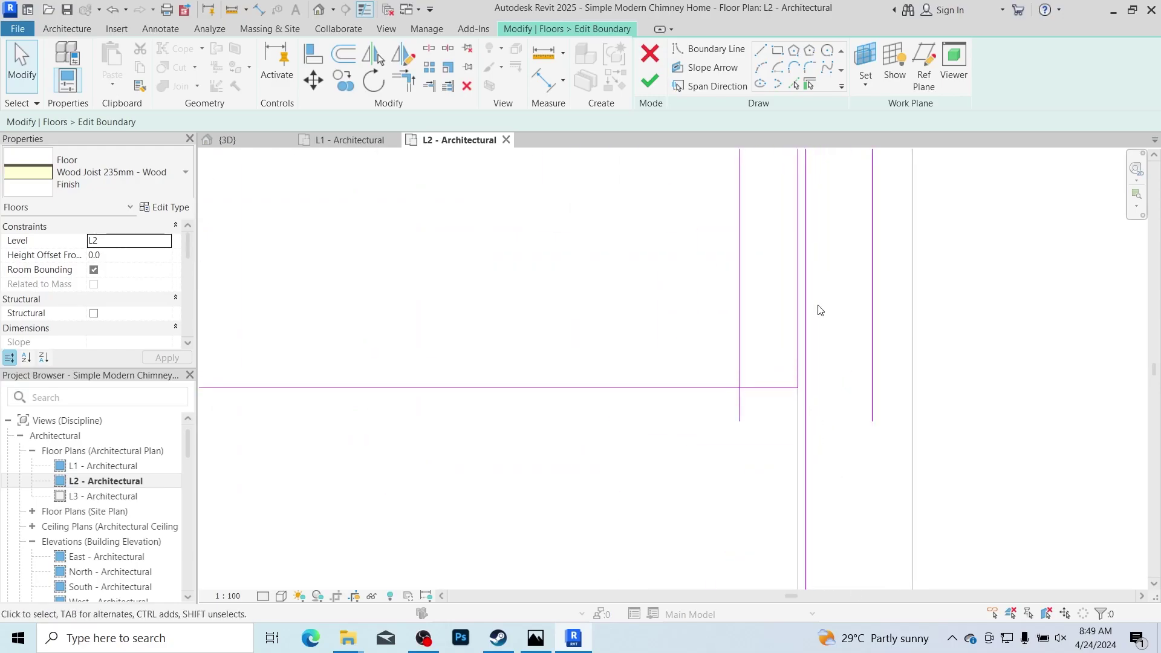
scroll(819, 310, "down", 4)
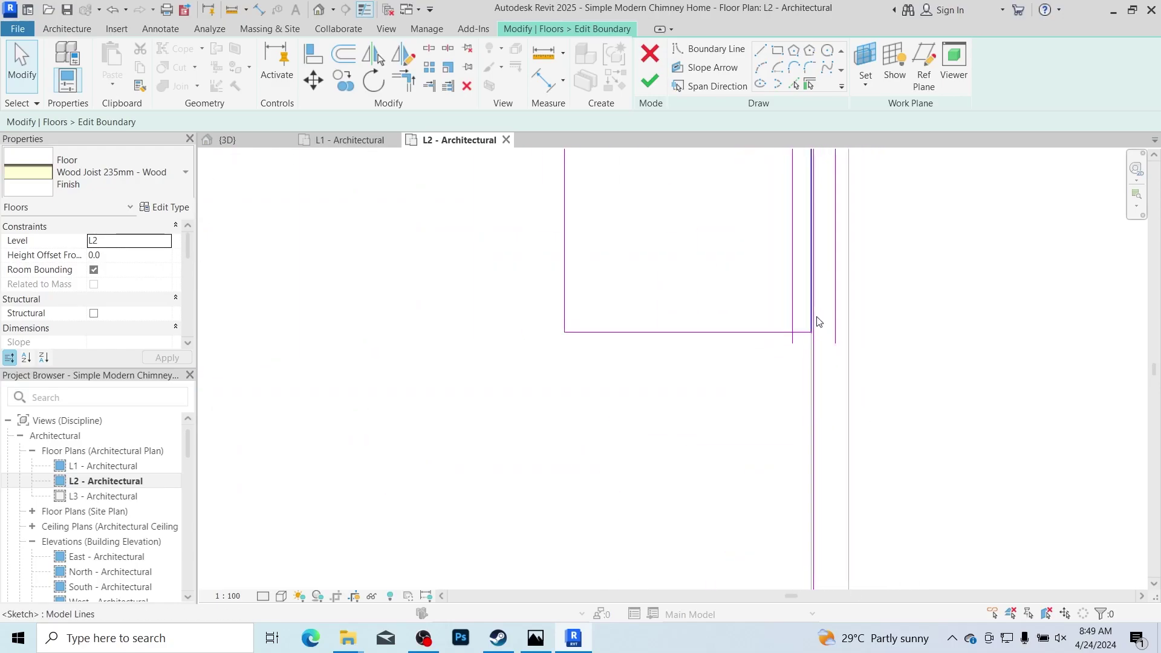
scroll(780, 203, "up", 3)
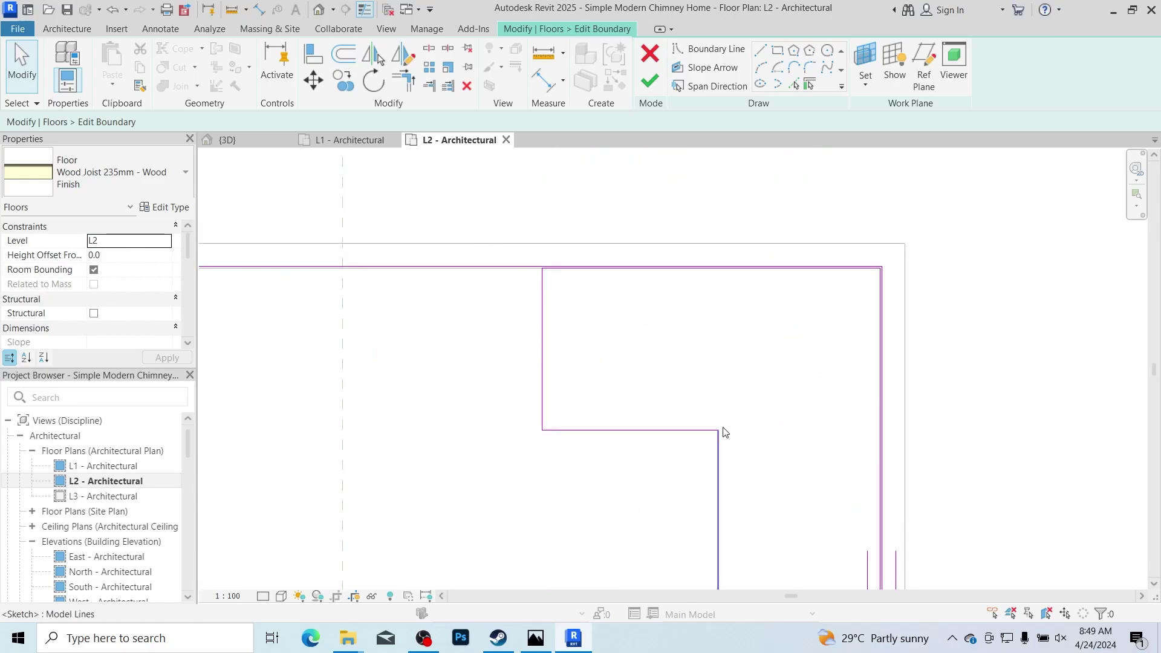
Step: Finish the L2 floor boundary edit without attaching the walls, and join the floor with the overlapping walls, cutting out their overlapping volume
left_click(652, 83)
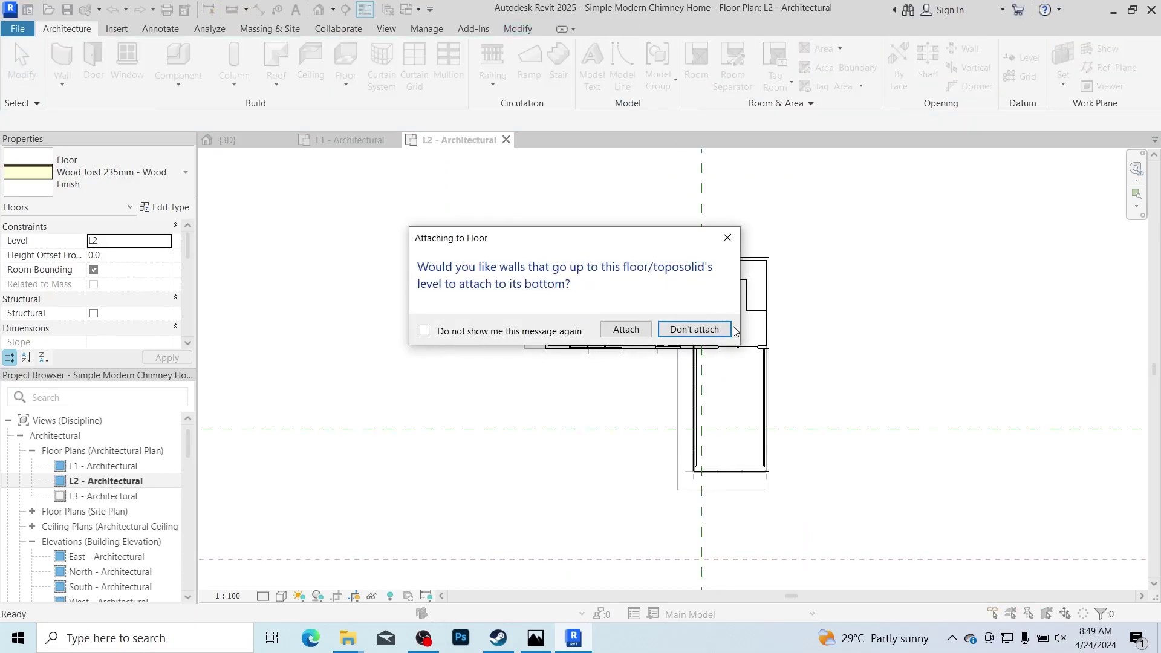
left_click(729, 329)
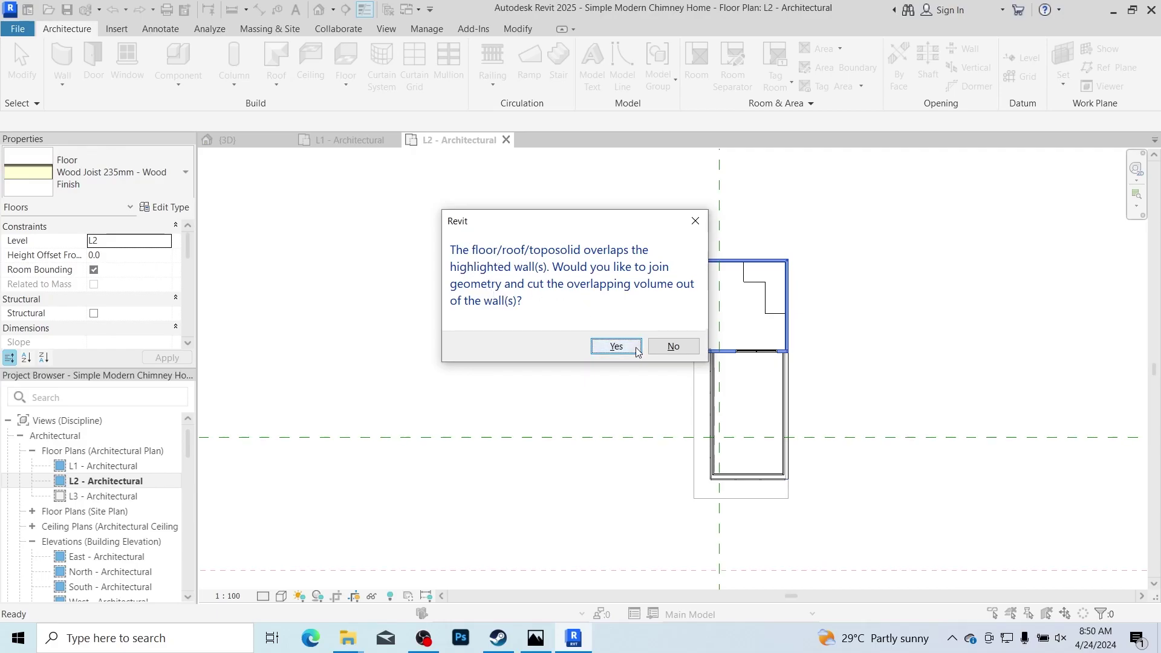
left_click(616, 346)
scroll(809, 280, "up", 4)
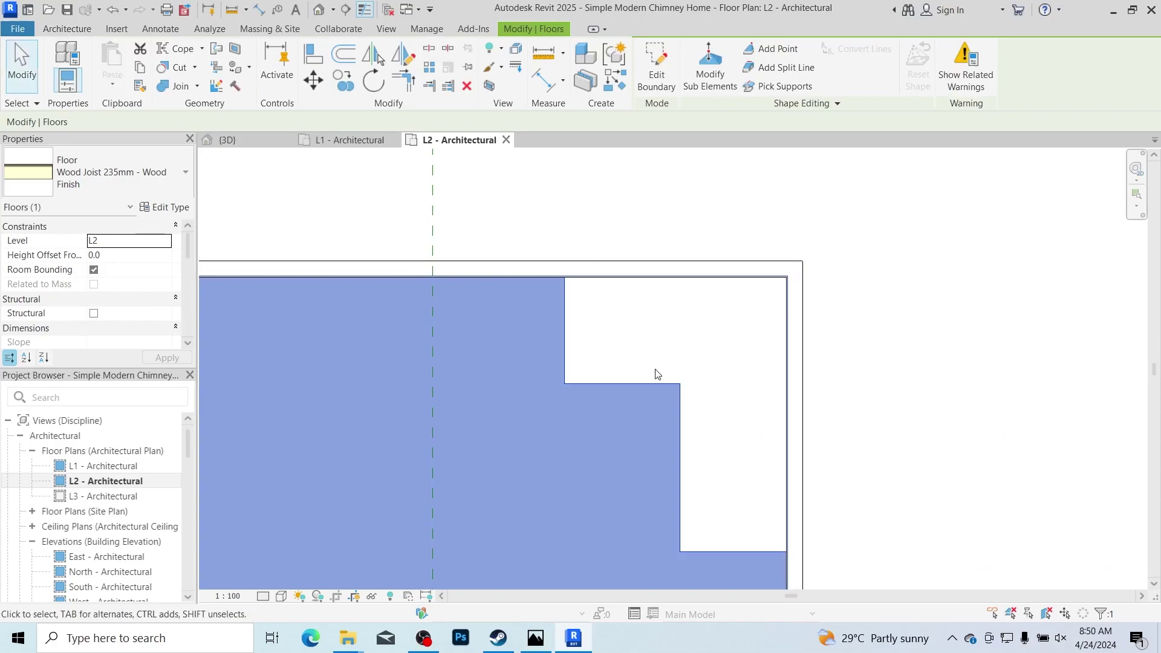
Step: Examine the new L-shaped floor opening in the 3D view and in the L2 floor plan
left_click(249, 143)
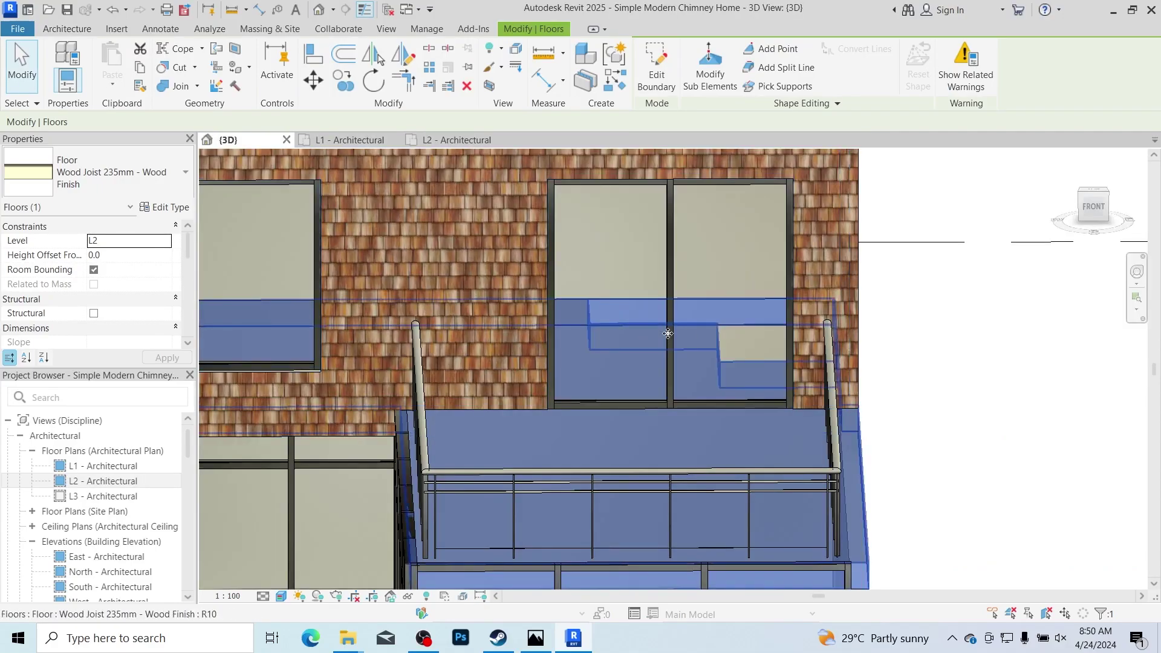
left_click(929, 313)
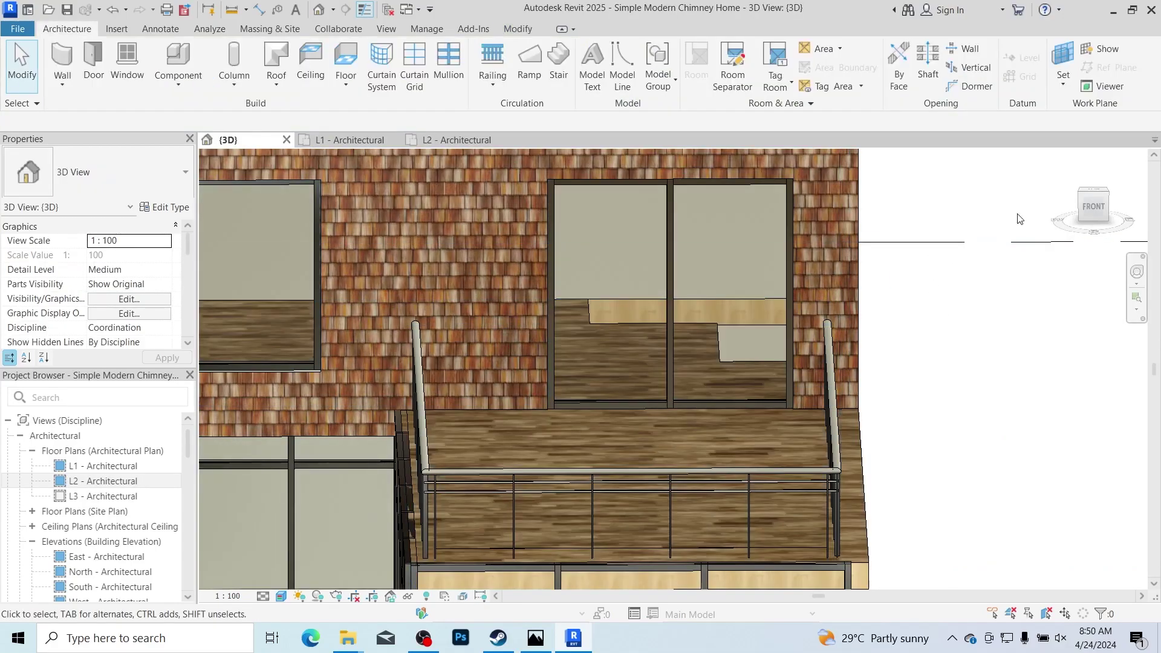
key("ctrl+Tab")
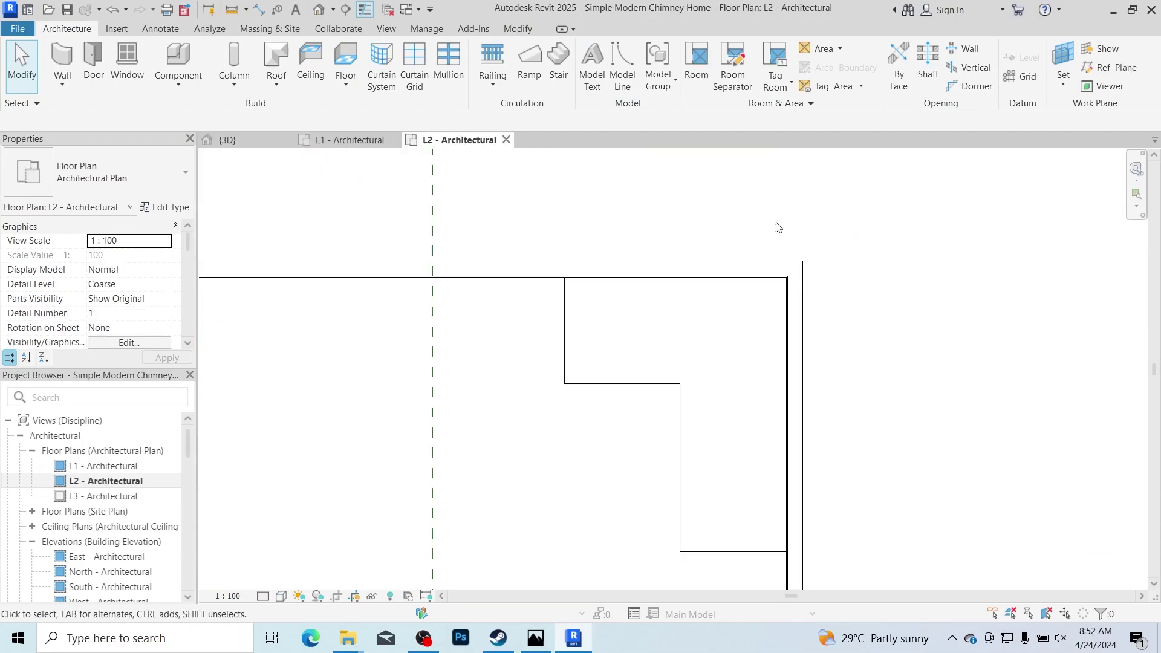
scroll(849, 225, "down", 3)
scroll(696, 194, "down", 2)
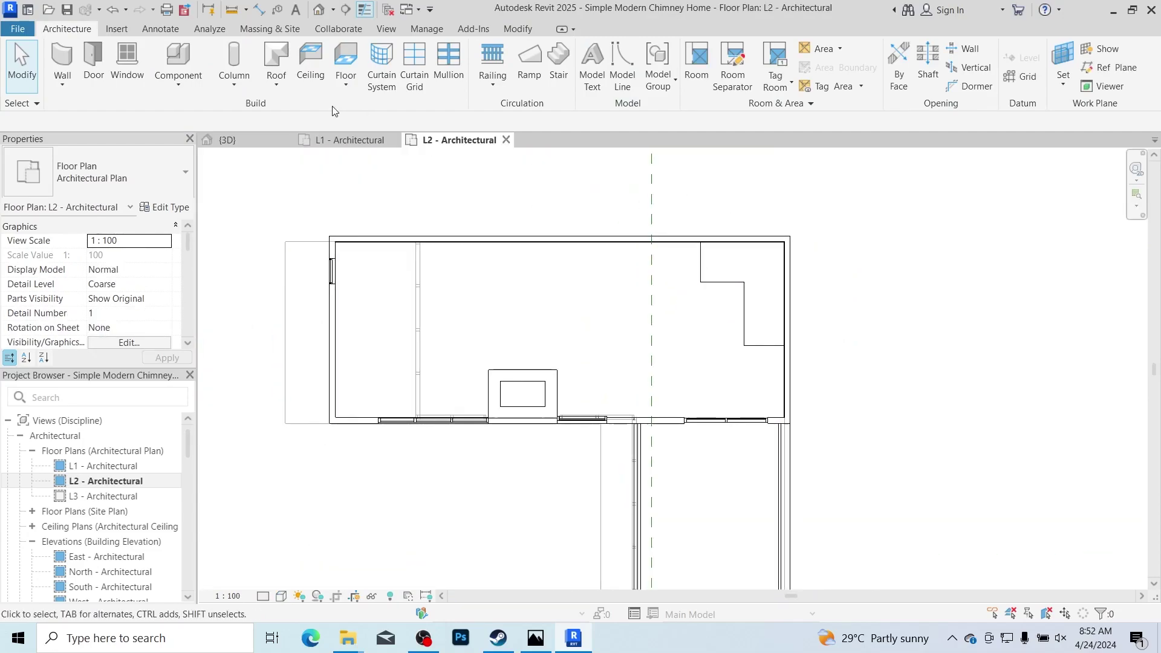
scroll(752, 235, "up", 2)
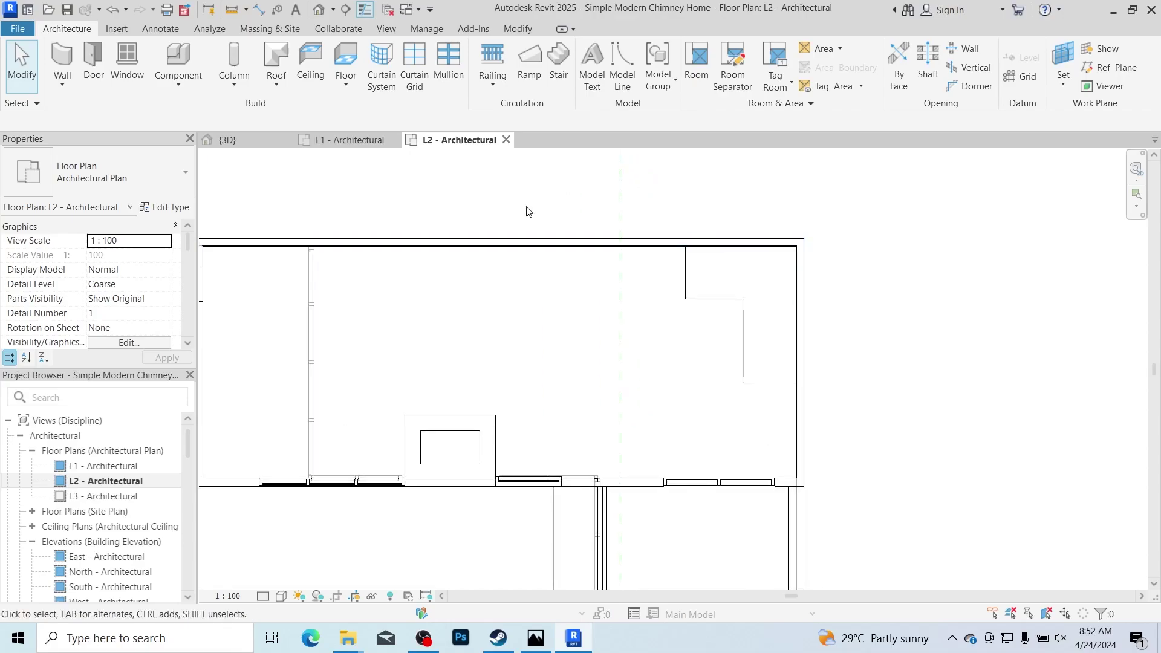
Step: Create a stair on the L1 plan with a straight 1100 mm wide run, about 2475 mm long with 10 risers, going up along the right wall
left_click(351, 140)
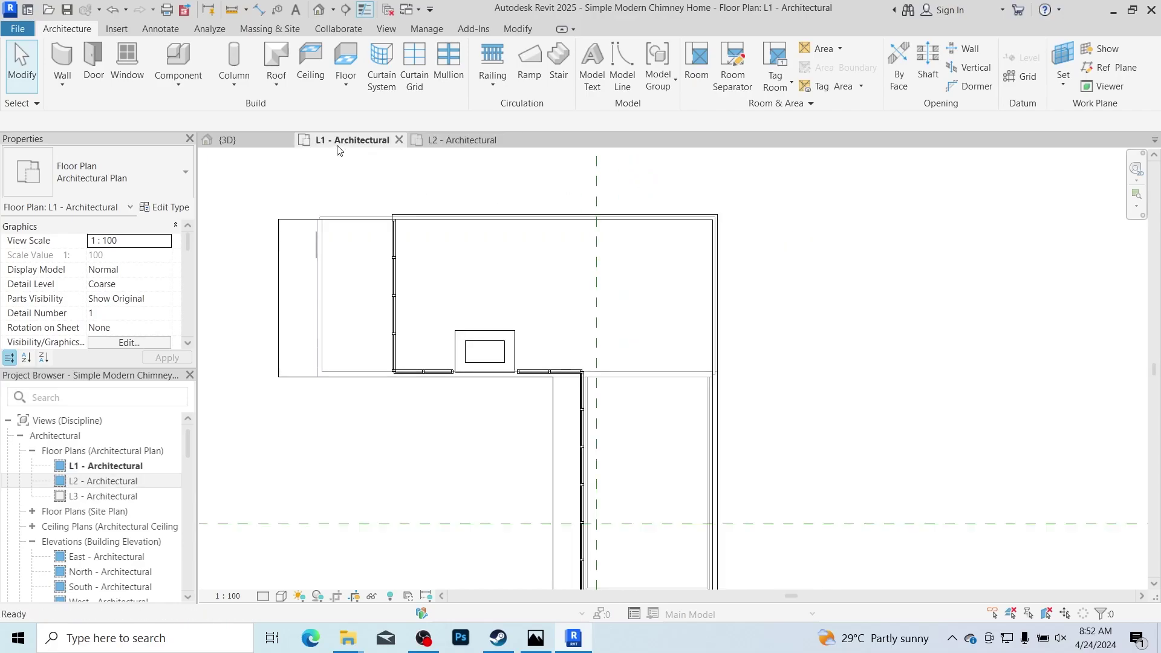
left_click(559, 67)
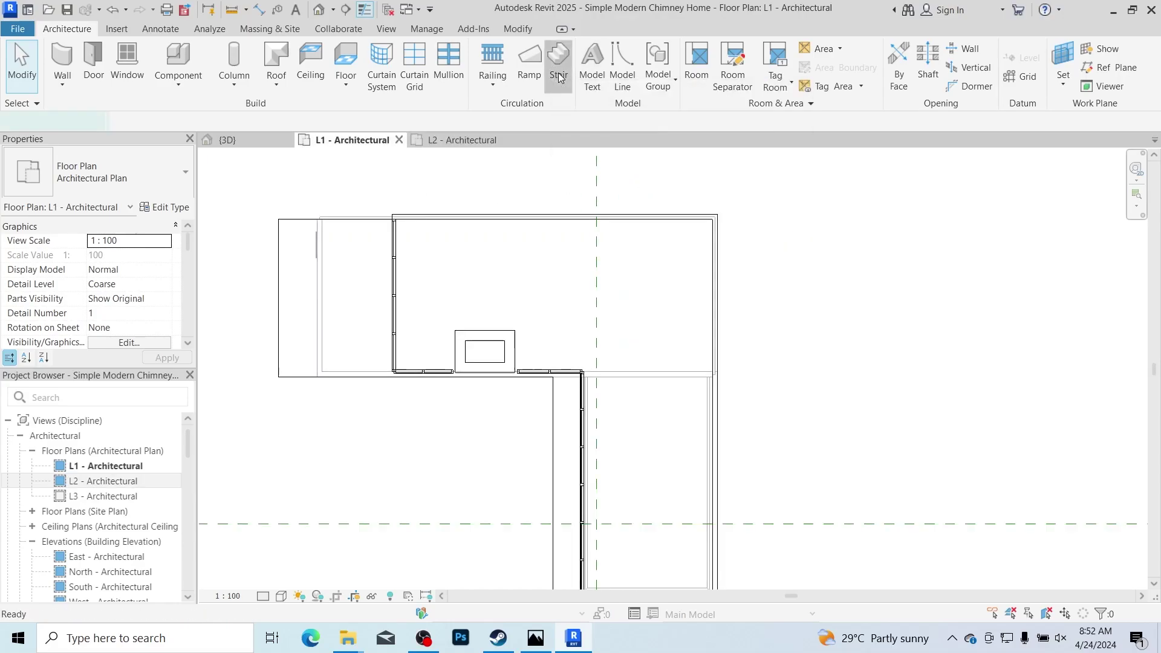
left_click(63, 35)
left_click(568, 31)
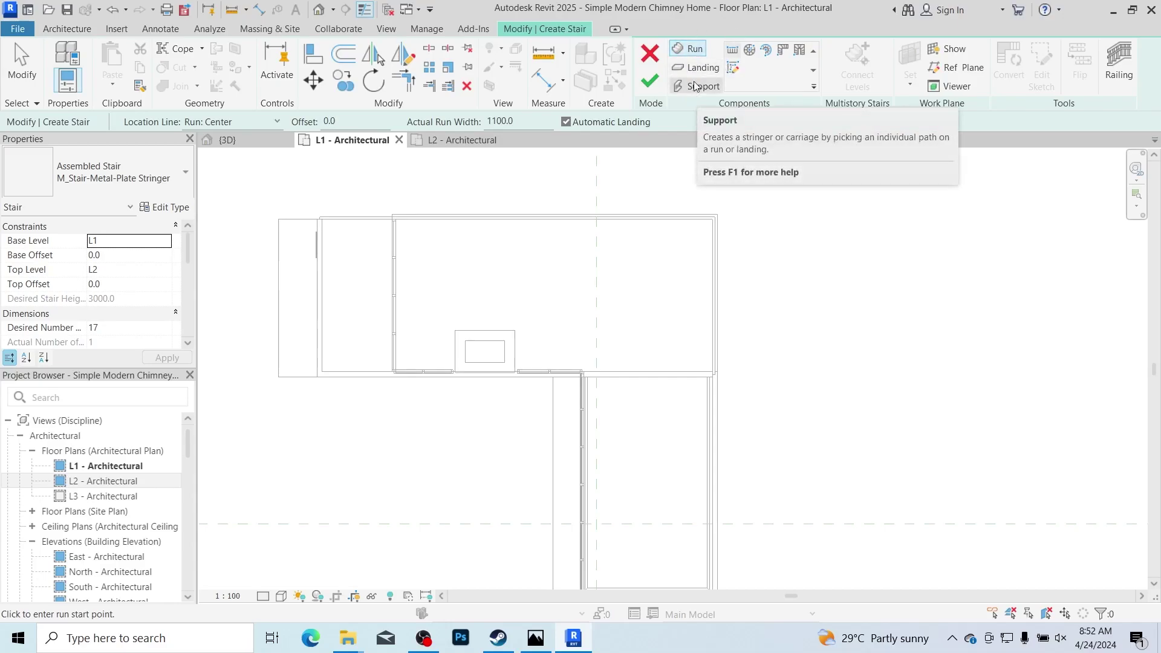
scroll(726, 194, "up", 1)
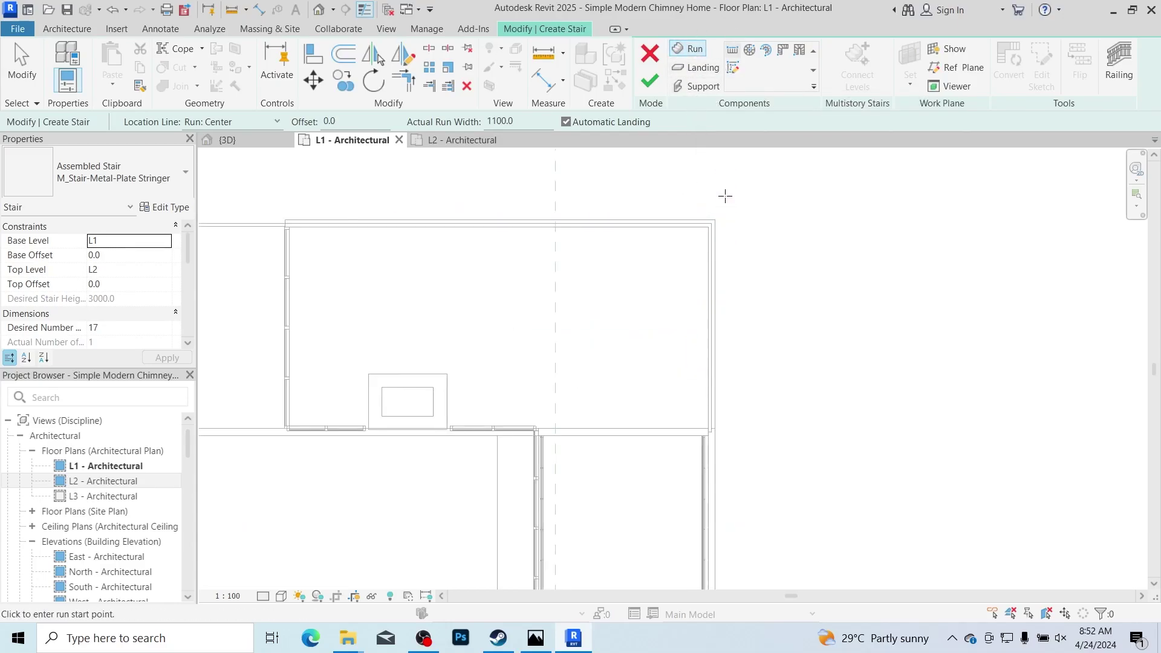
scroll(714, 225, "up", 1)
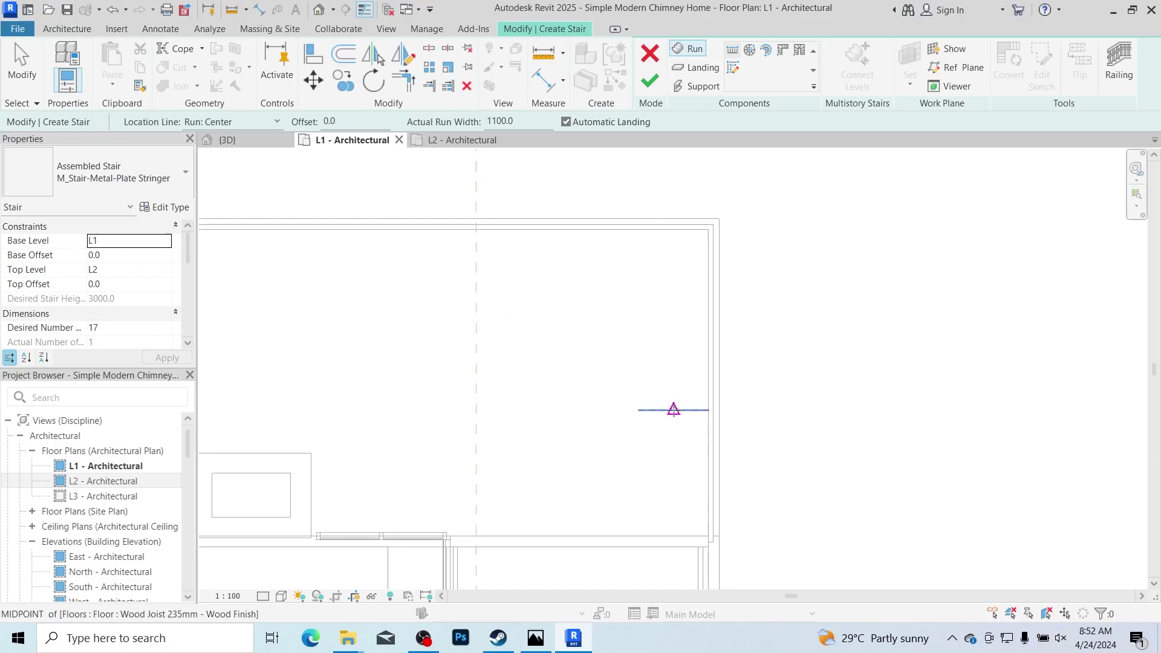
scroll(673, 410, "up", 2)
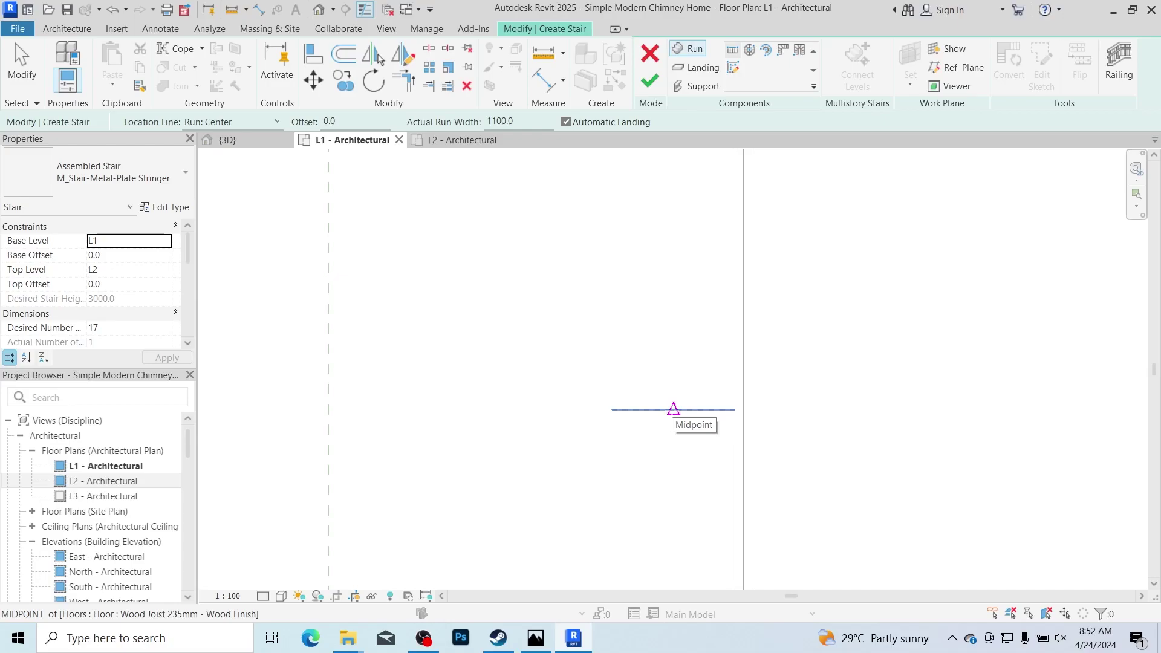
left_click(673, 410)
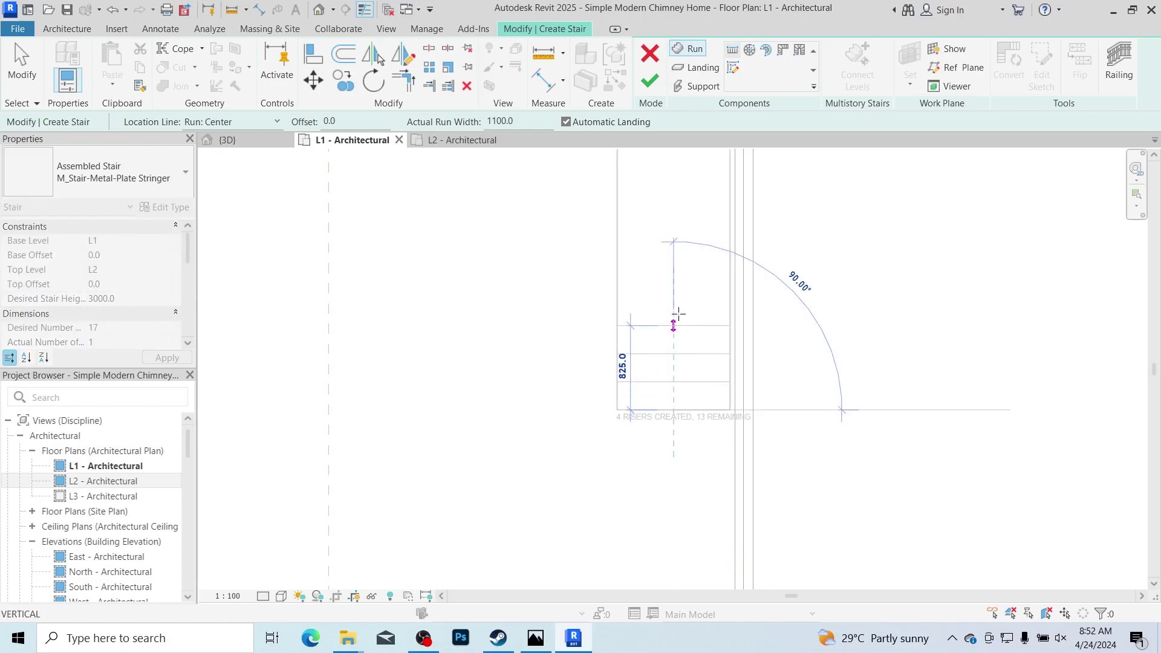
scroll(673, 297, "down", 3)
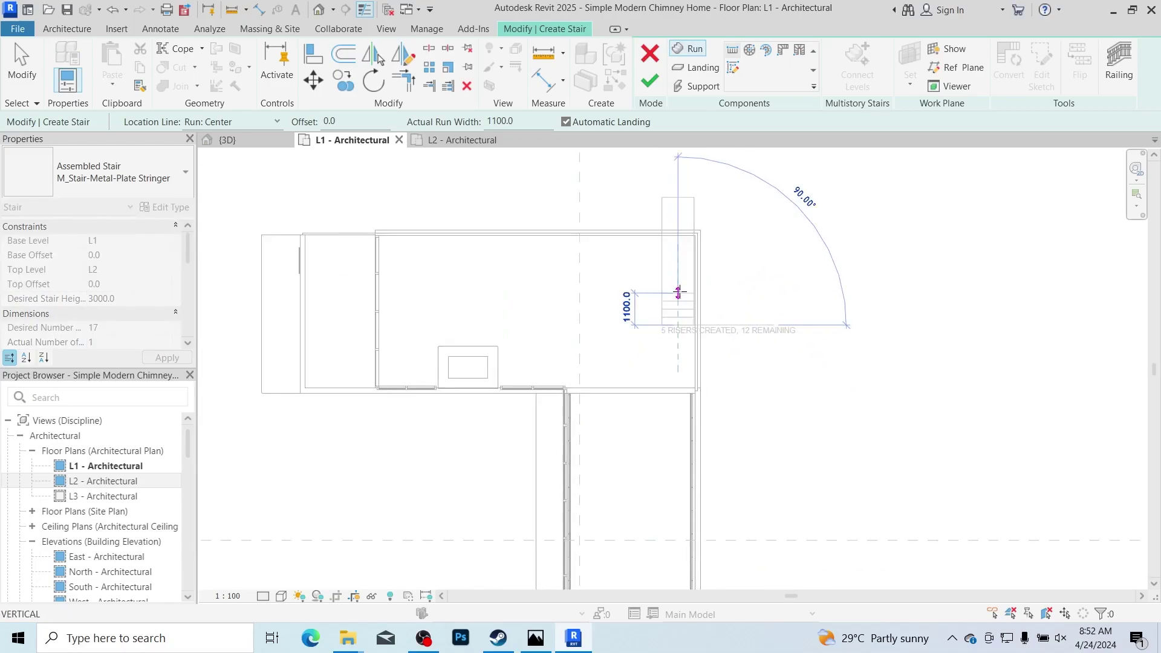
scroll(678, 293, "up", 2)
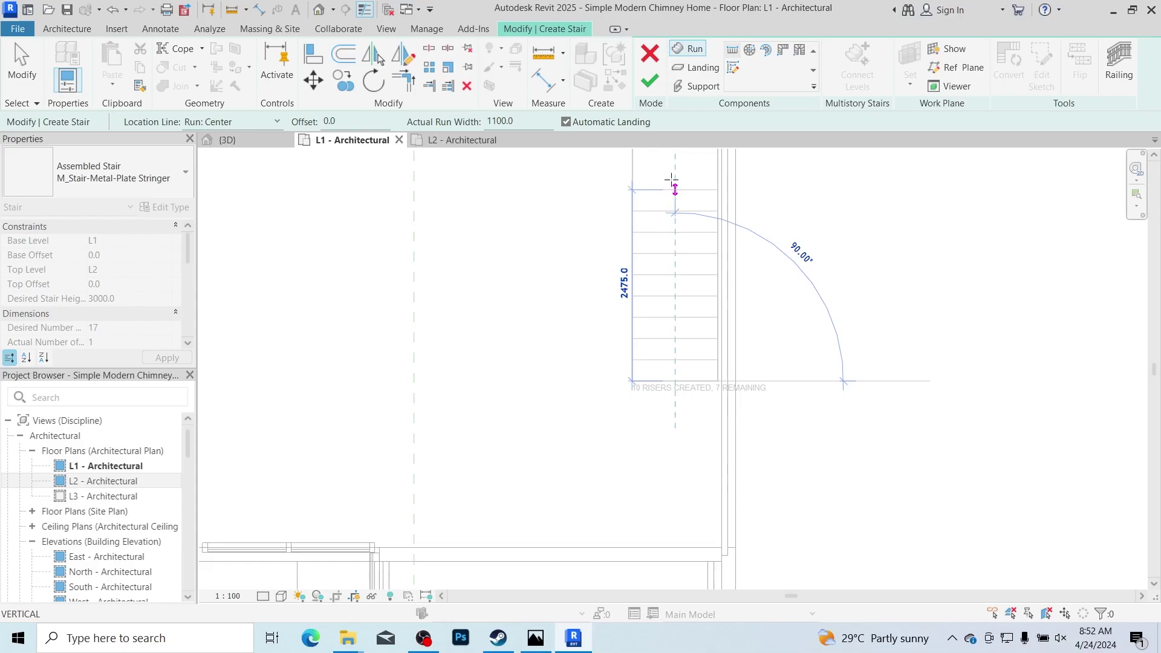
left_click(673, 188)
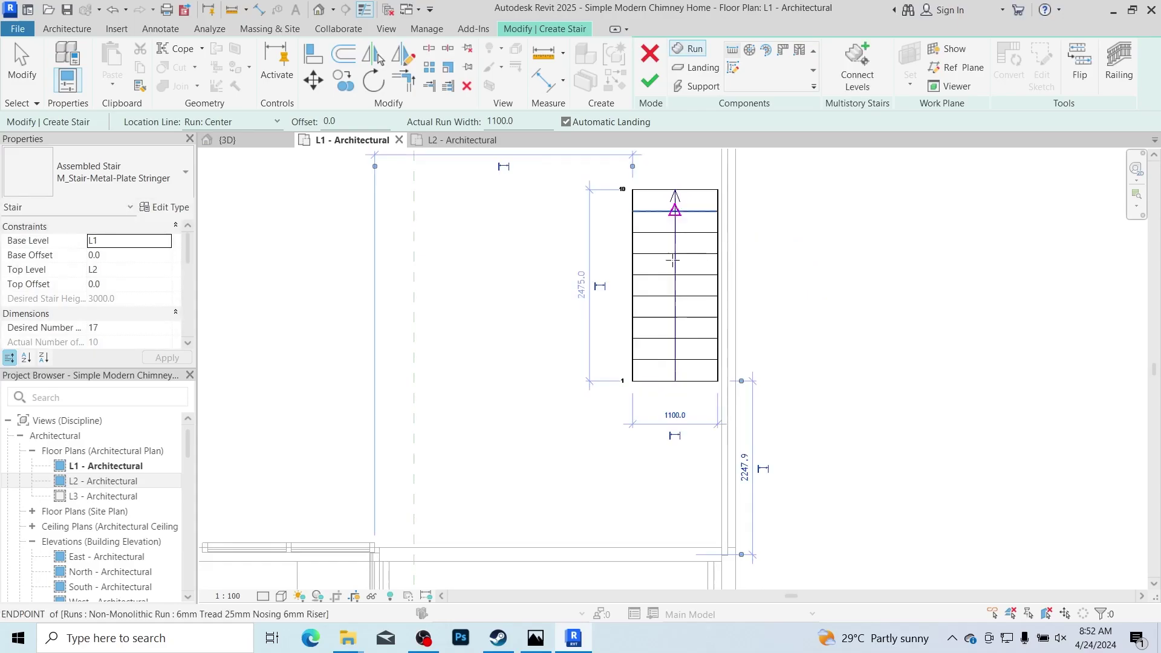
Step: Move the stair run down along the right wall, so that its first riser lies about 4176 mm from the upper wall
scroll(673, 205, "down", 2)
scroll(671, 272, "up", 3)
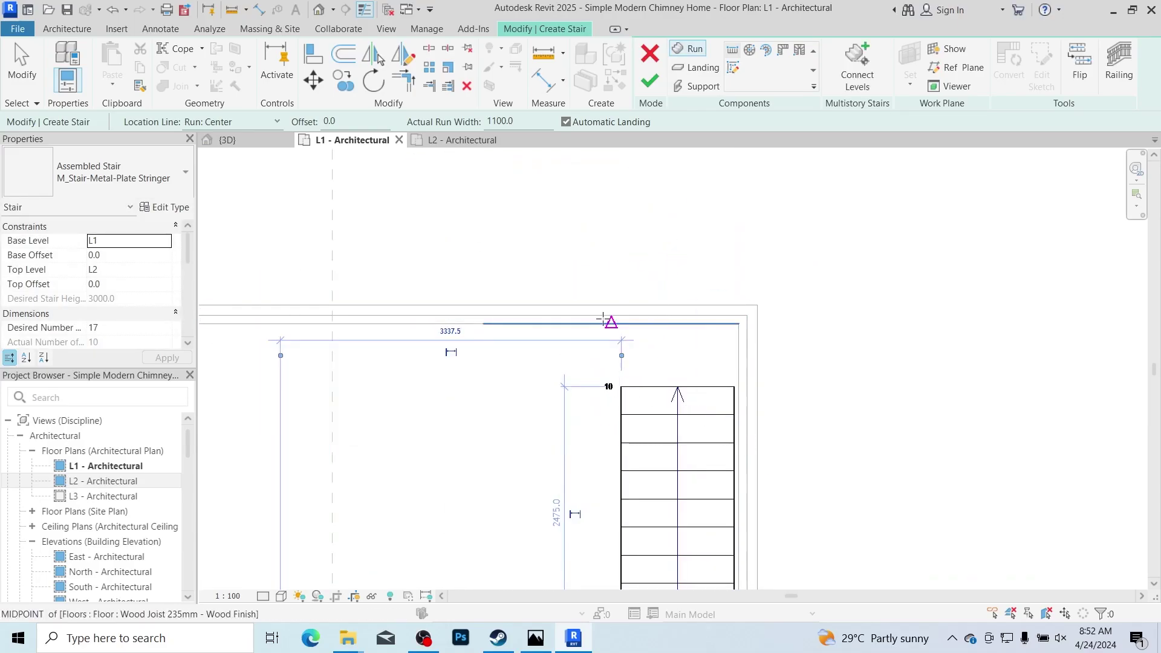
scroll(634, 319, "down", 3)
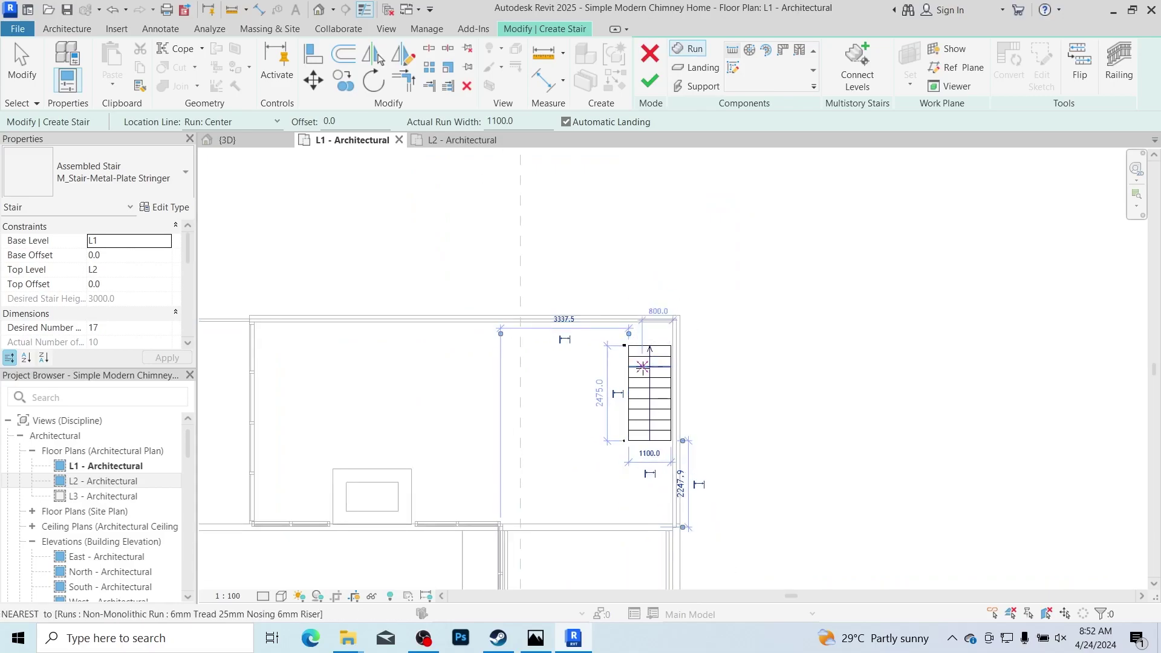
key("Escape")
left_click(635, 397)
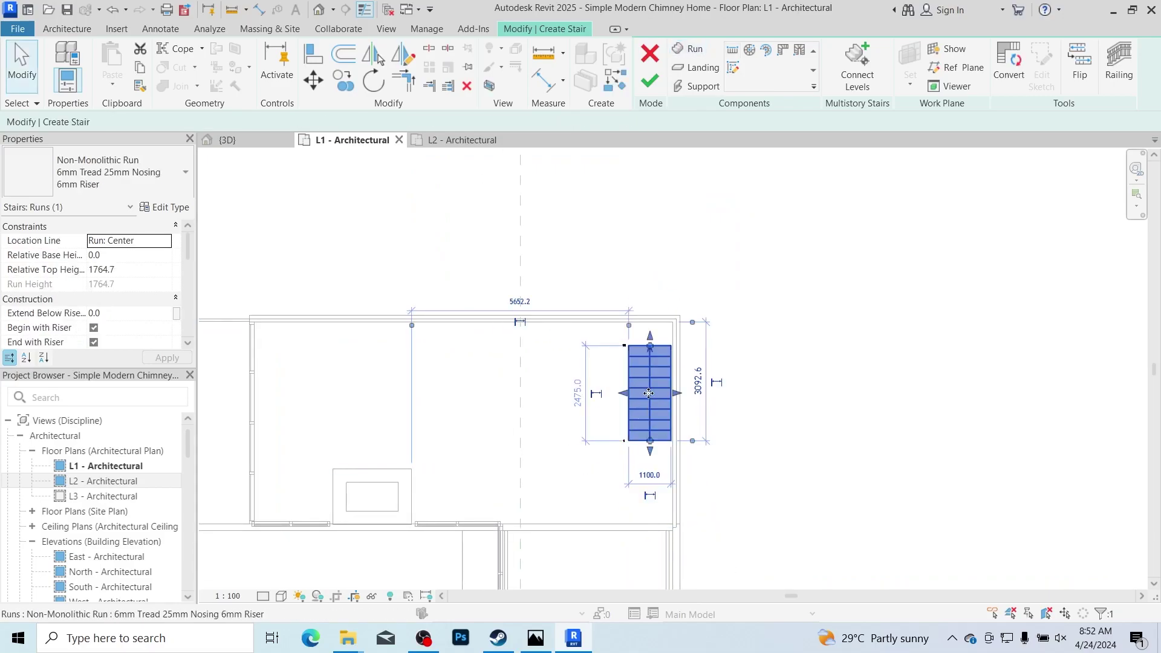
left_click_drag(647, 424, 648, 460)
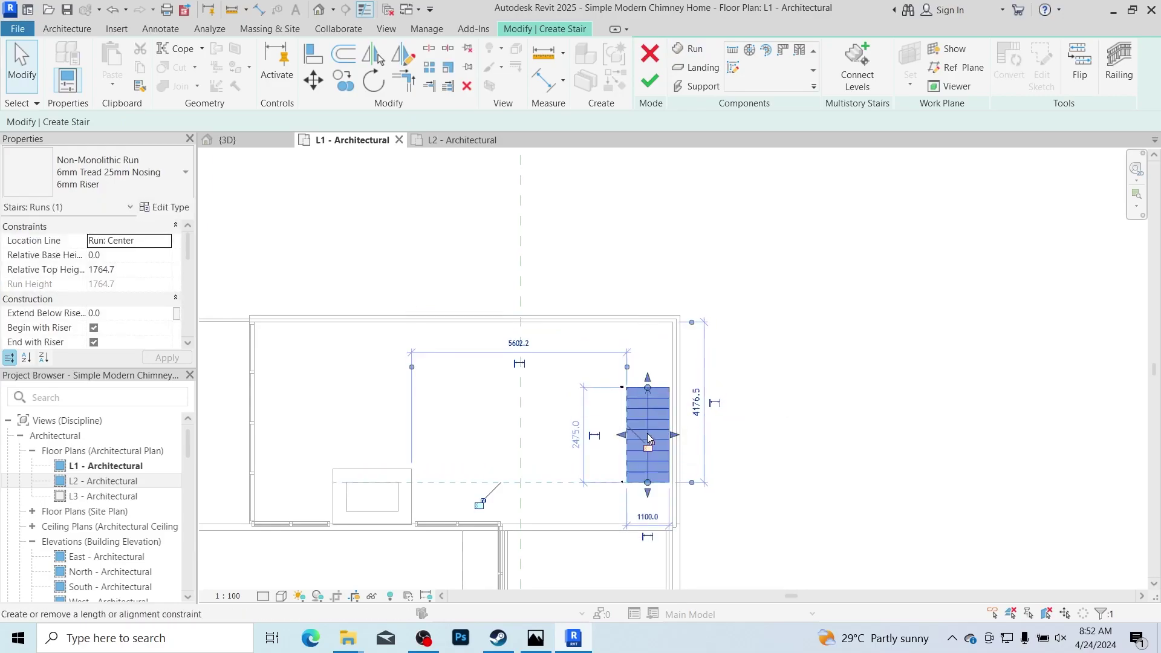
scroll(648, 462, "up", 1)
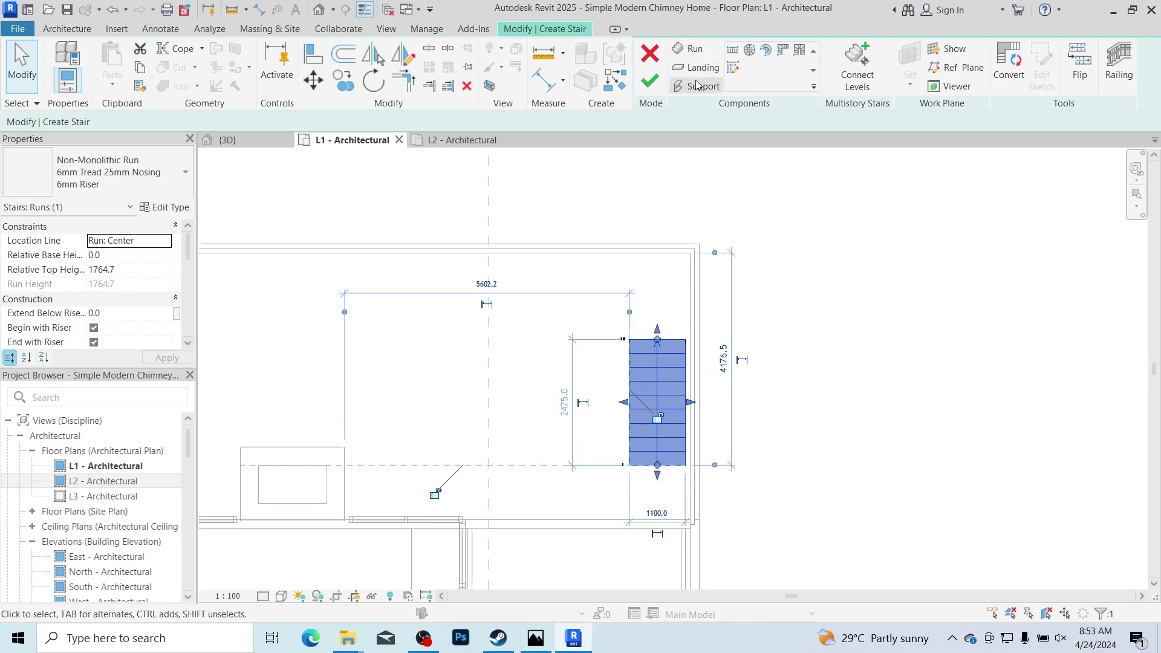
Step: Add a second run with the remaining 7 risers, heading left along the upper wall and joined by an automatic corner landing
left_click(689, 49)
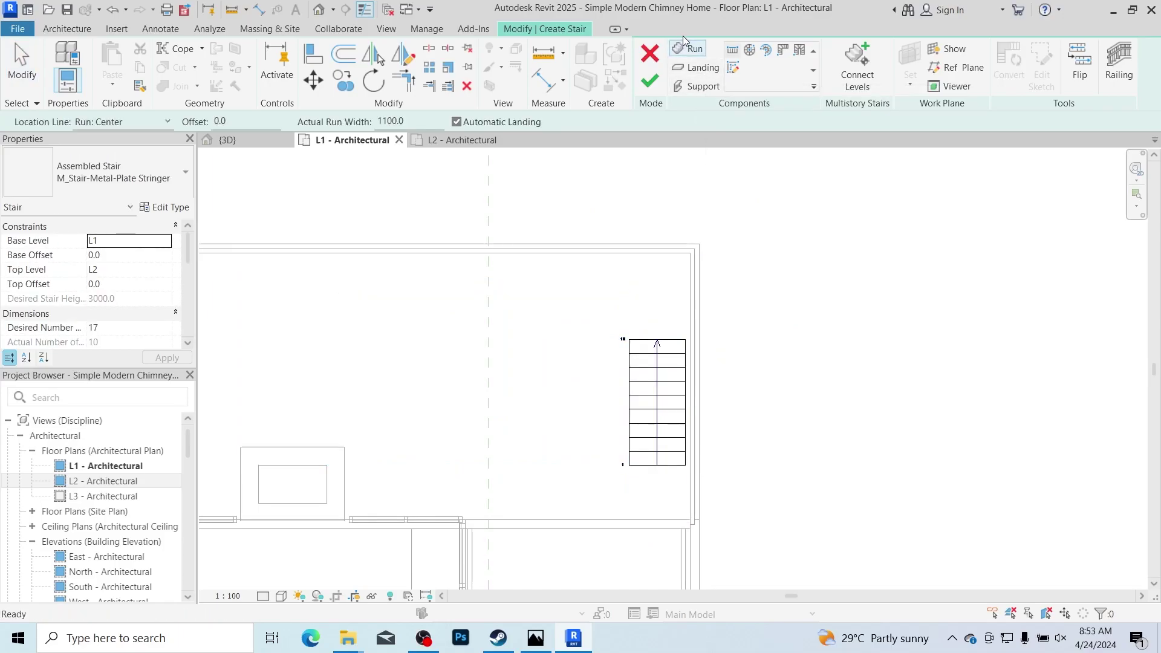
left_click(628, 286)
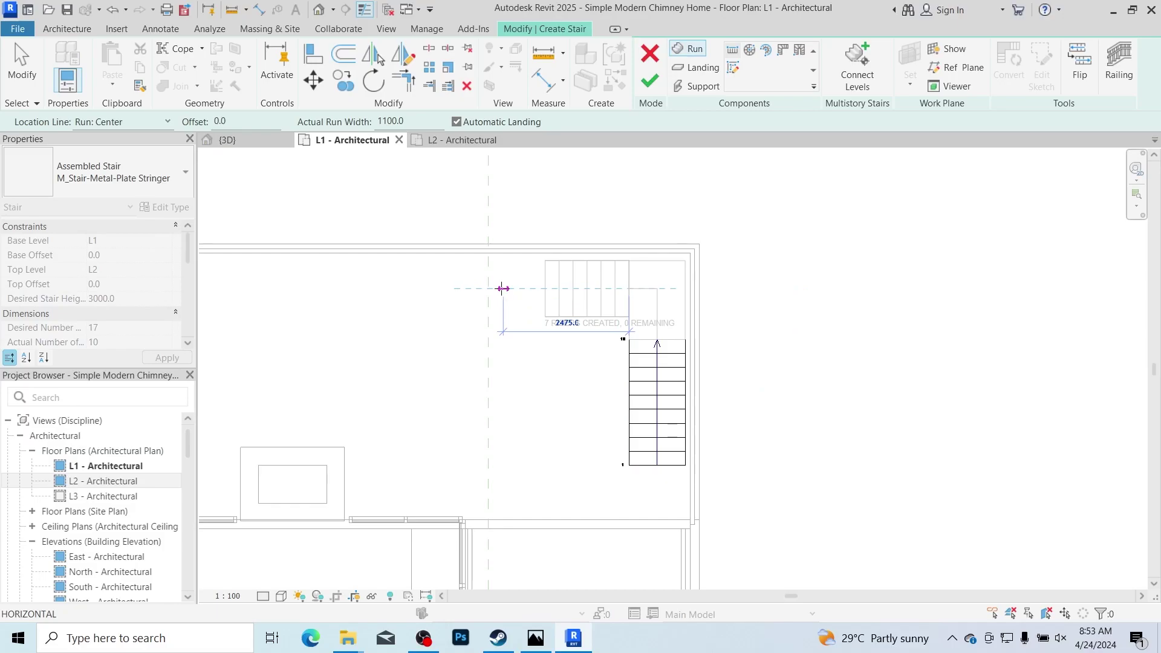
left_click(504, 288)
scroll(638, 342, "up", 2)
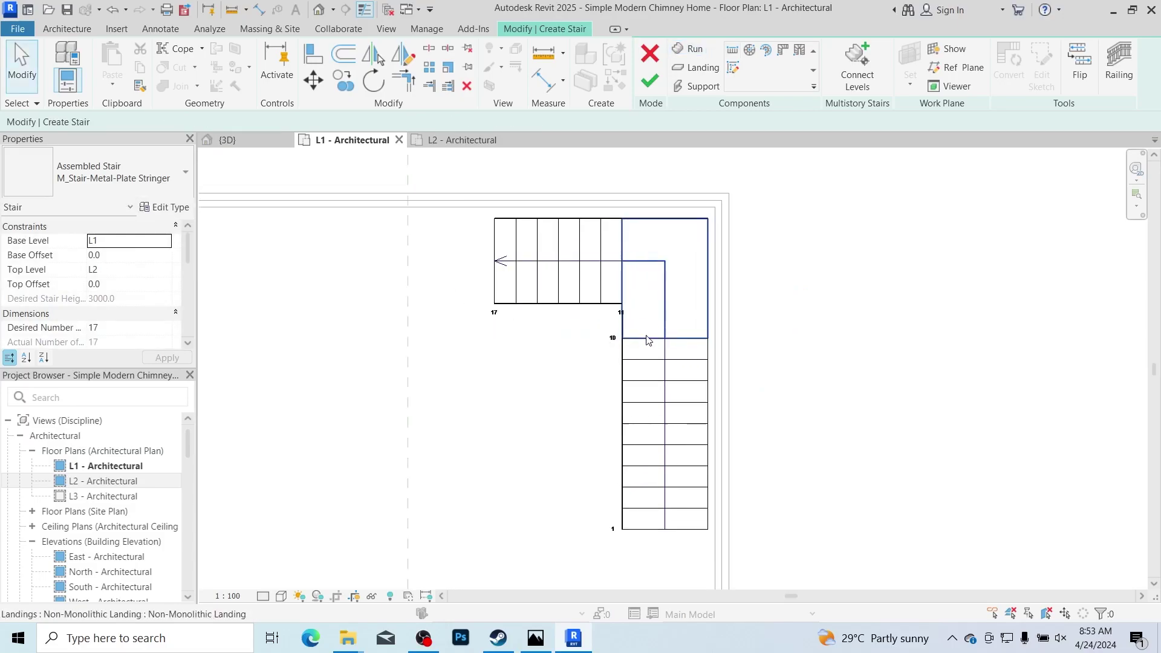
Step: Lengthen the upper run at its left end to 1925 mm, shifting one riser over from the lower run
left_click(504, 260)
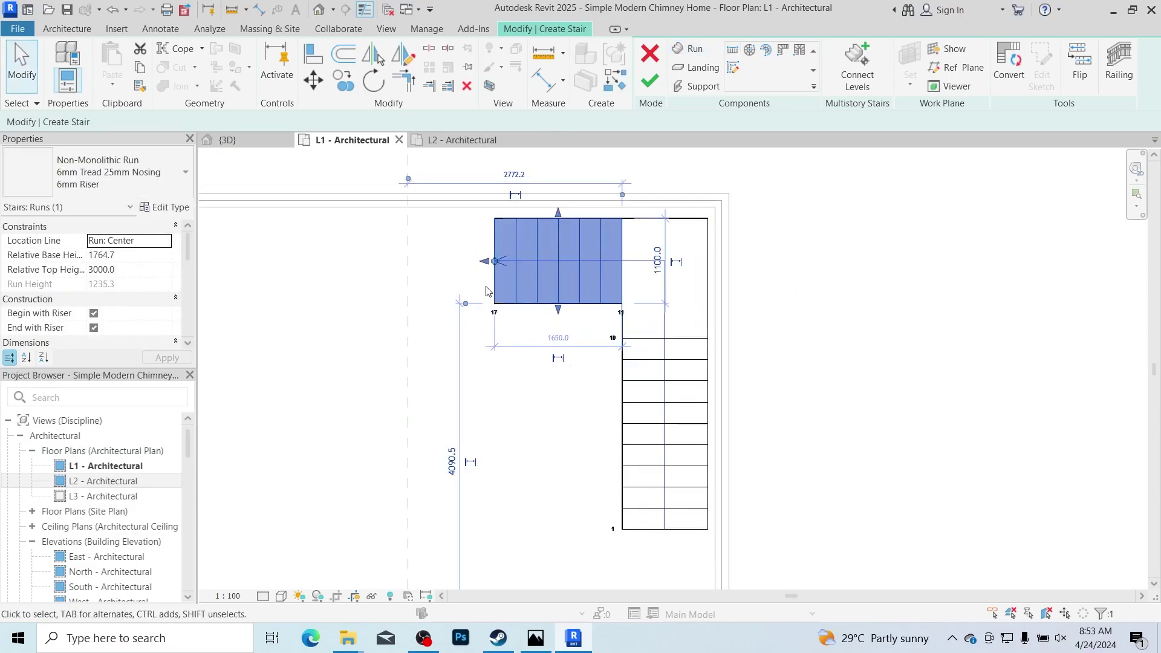
left_click_drag(486, 263, 470, 261)
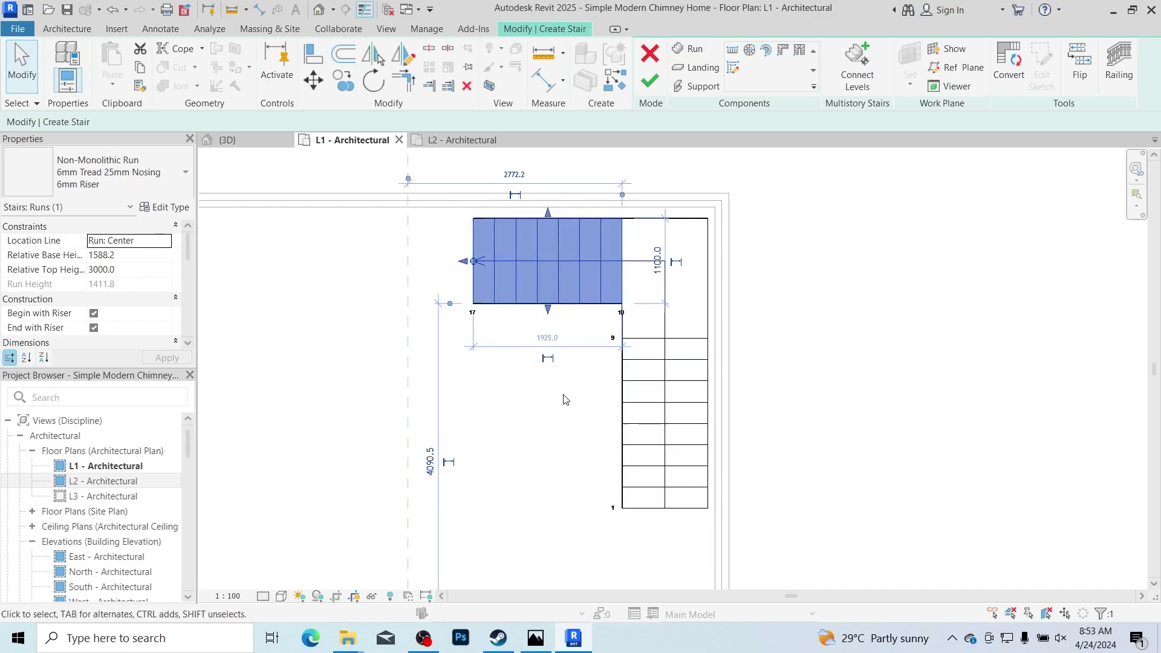
left_click(582, 396)
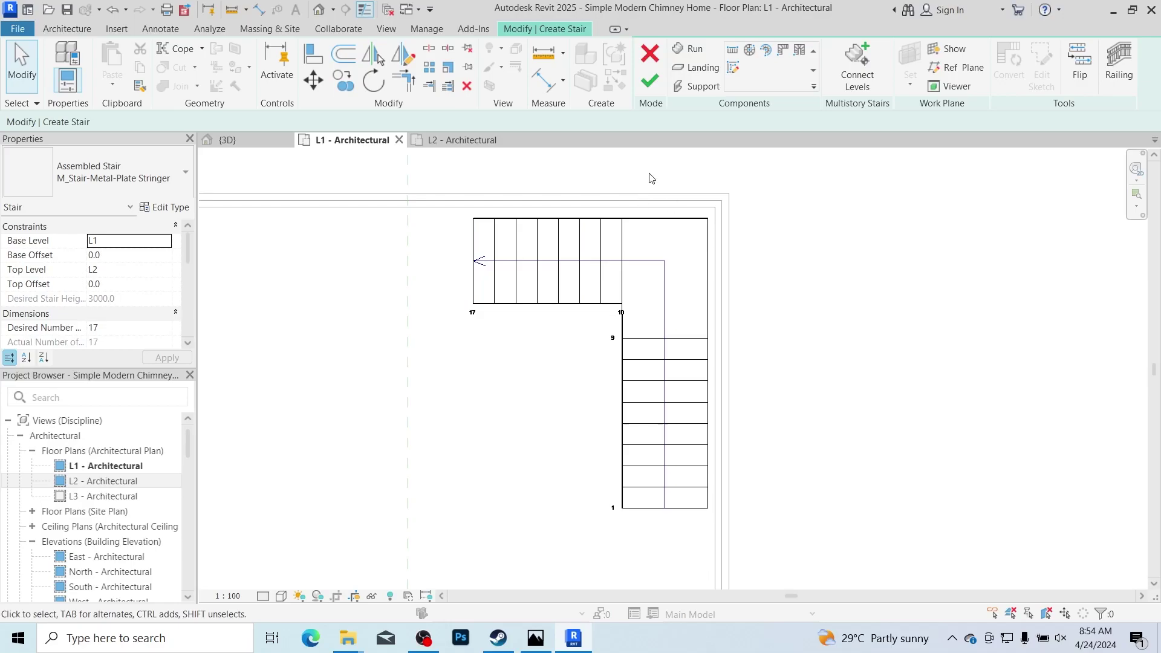
Step: Move both stair runs and the corner landing together so that the stair's outer corner meets the inner corner of the walls
scroll(650, 179, "up", 2)
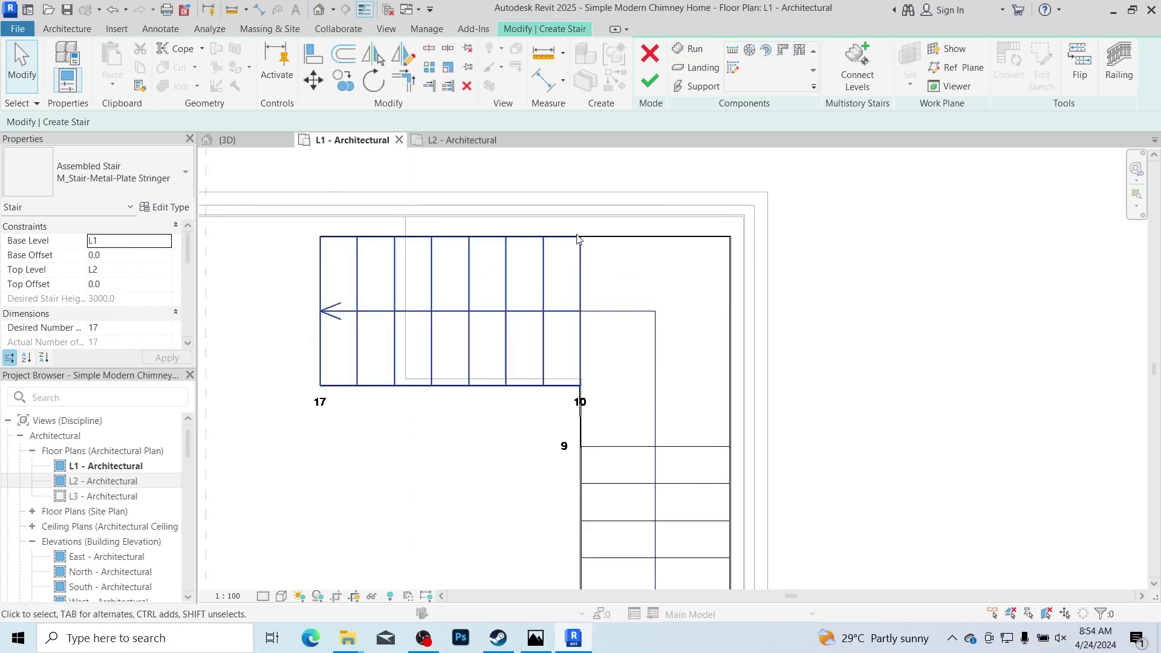
left_click(641, 317)
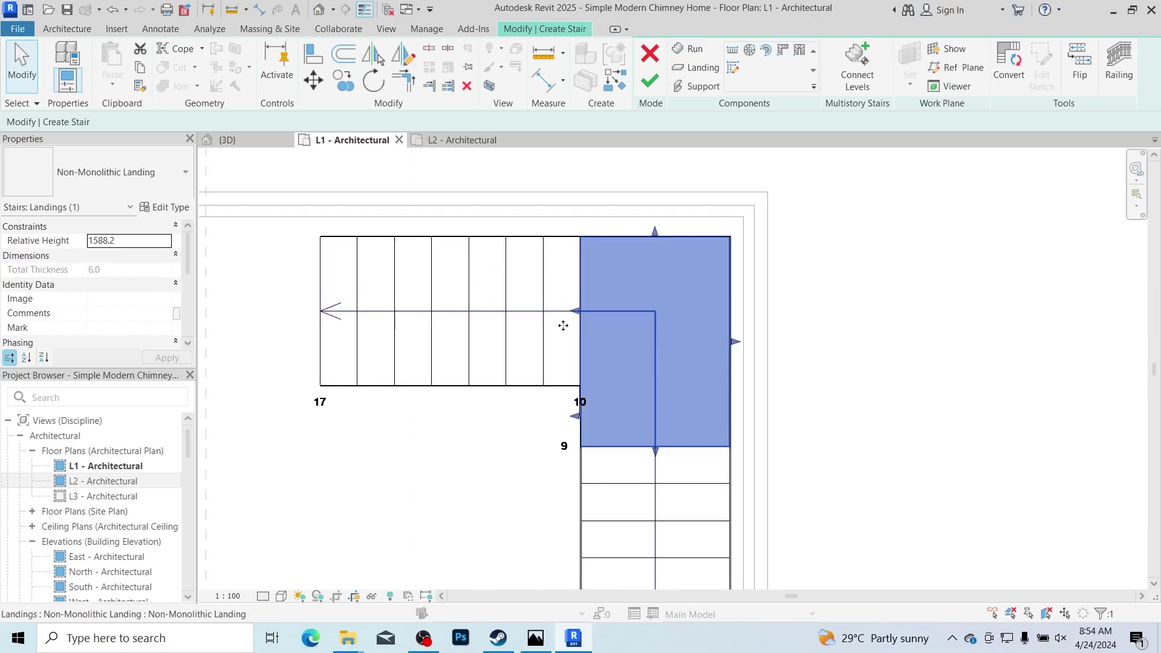
left_click(471, 296, "ctrl")
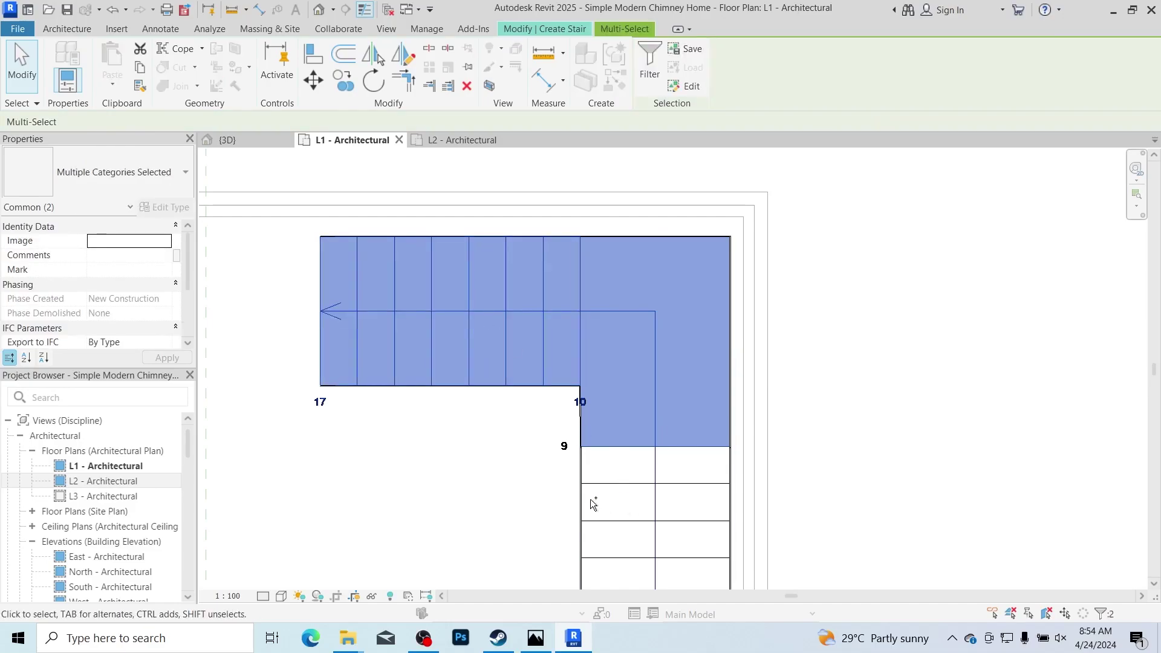
left_click(632, 500, "ctrl")
scroll(729, 208, "up", 2)
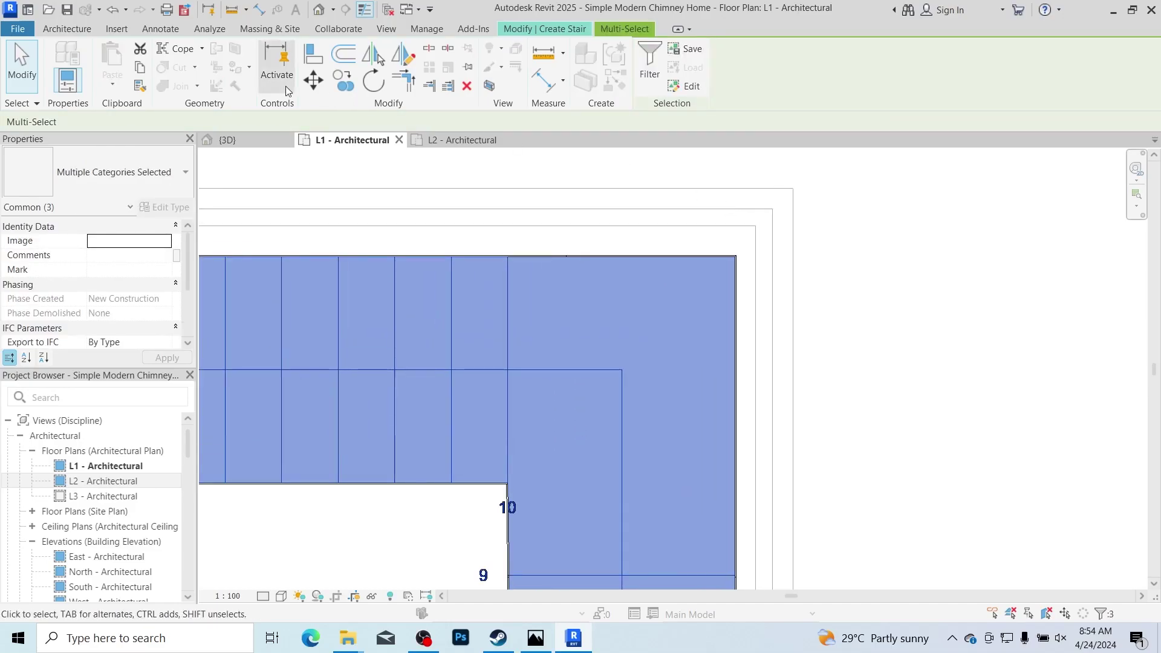
key("m")
key("v")
scroll(748, 209, "up", 1)
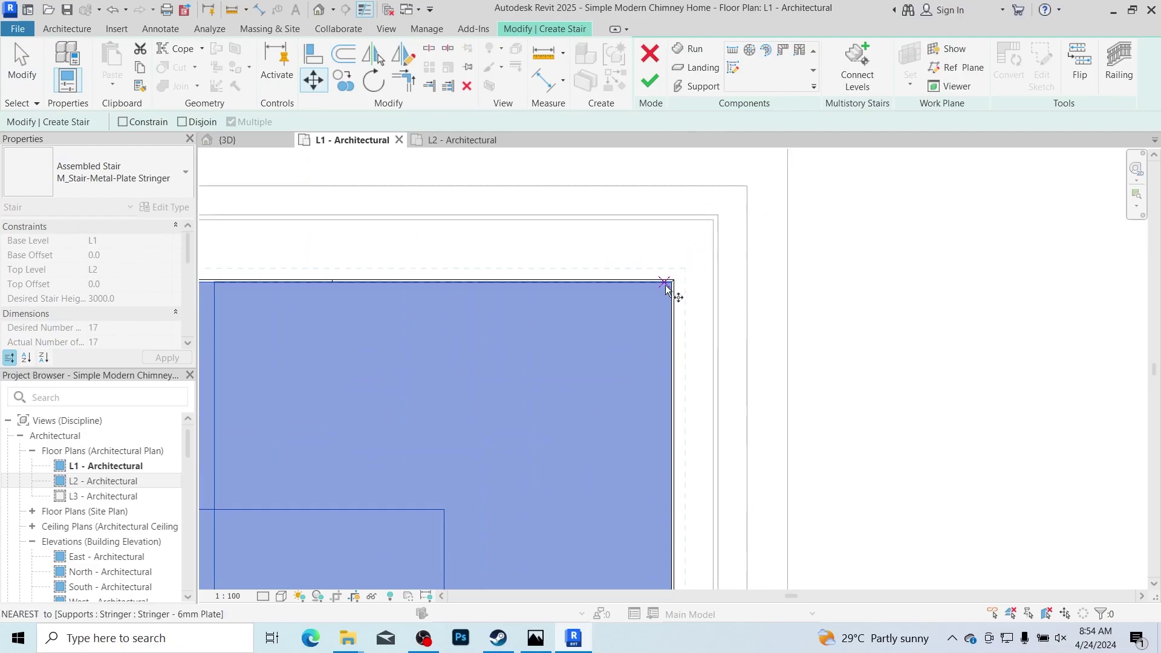
left_click(674, 280)
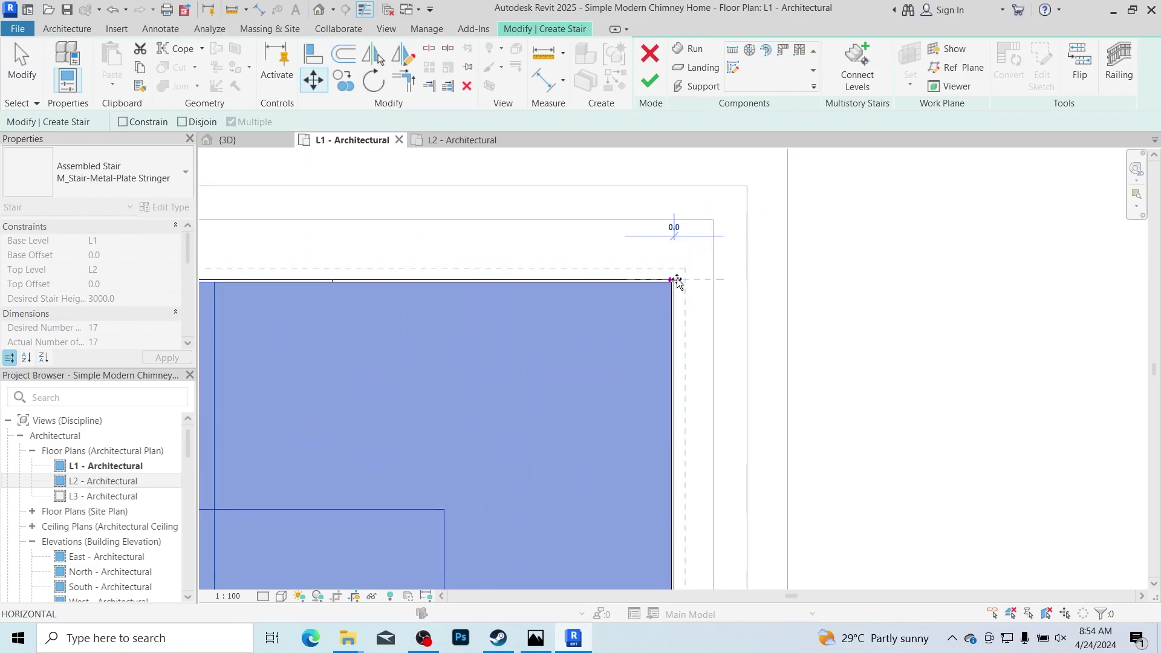
scroll(712, 227, "down", 1)
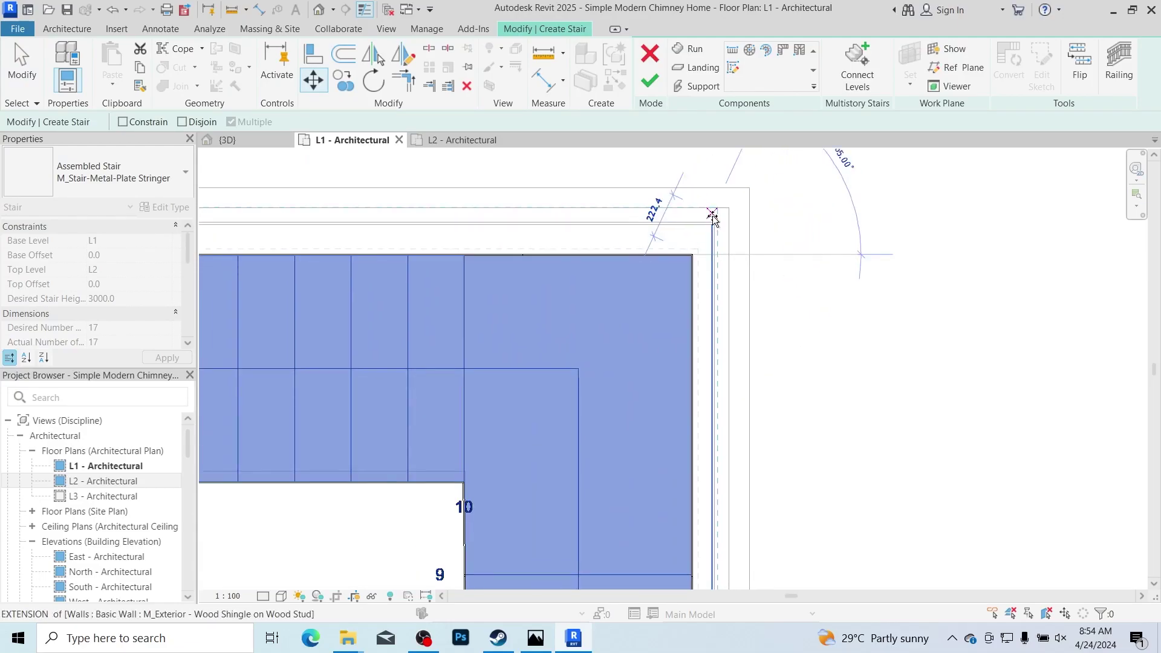
scroll(712, 233, "up", 2)
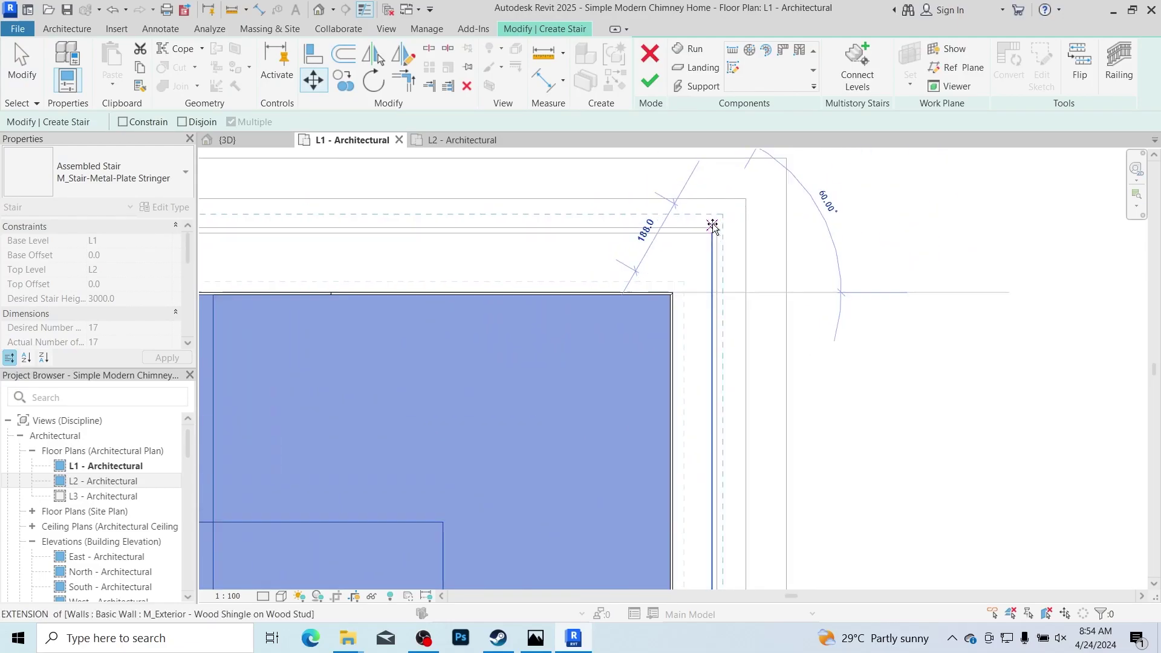
left_click(701, 254)
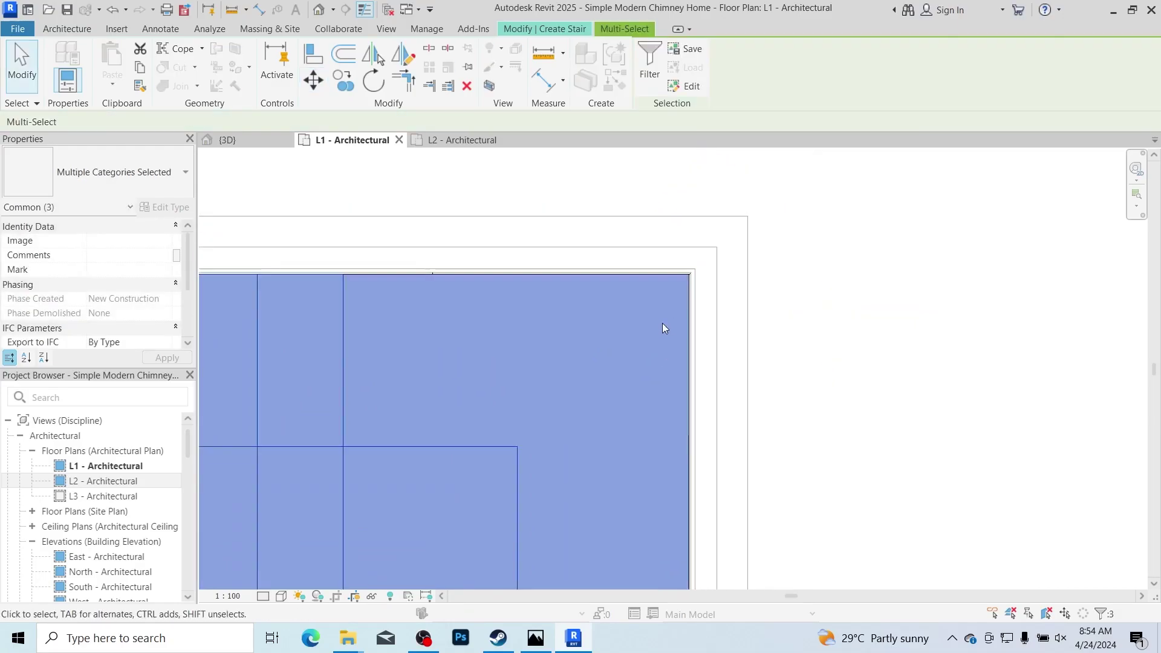
scroll(663, 326, "down", 4)
scroll(544, 448, "up", 2)
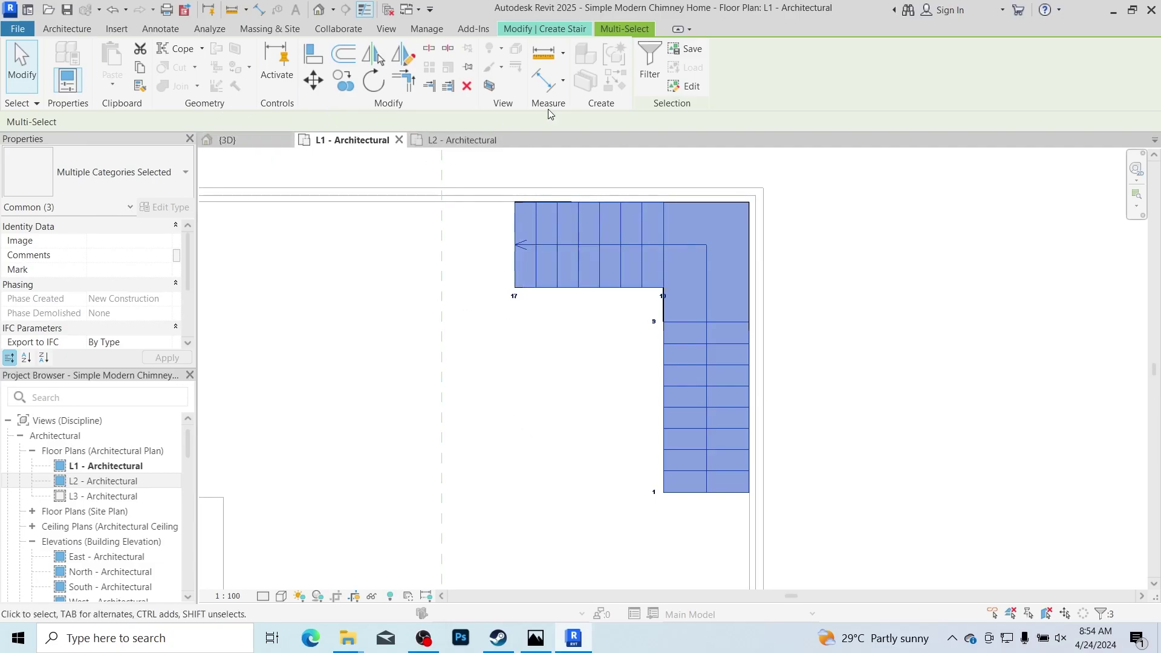
left_click(547, 29)
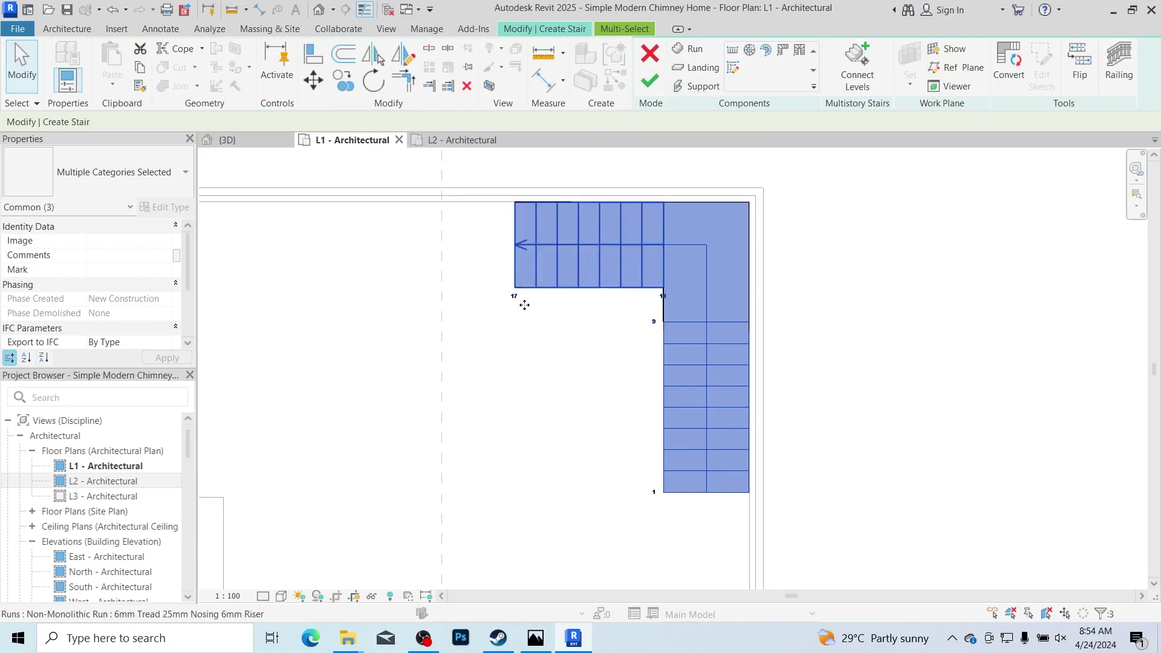
key("Escape")
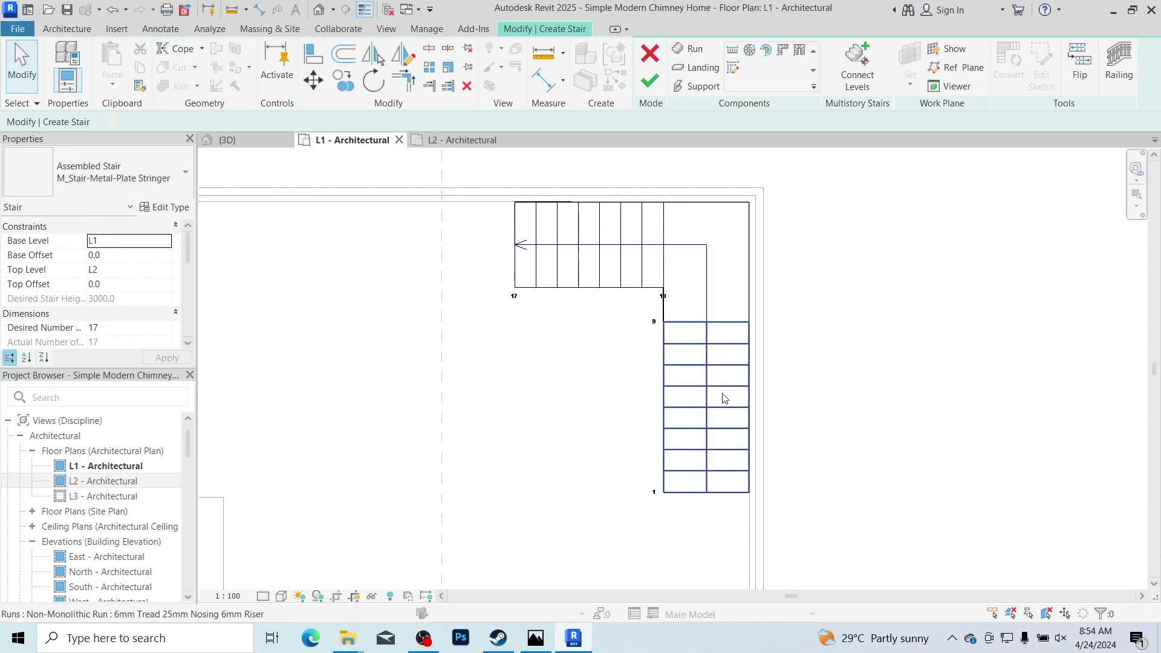
Step: Change the stair type to Assembled Stair 190mm max riser 250mm going
left_click(151, 180)
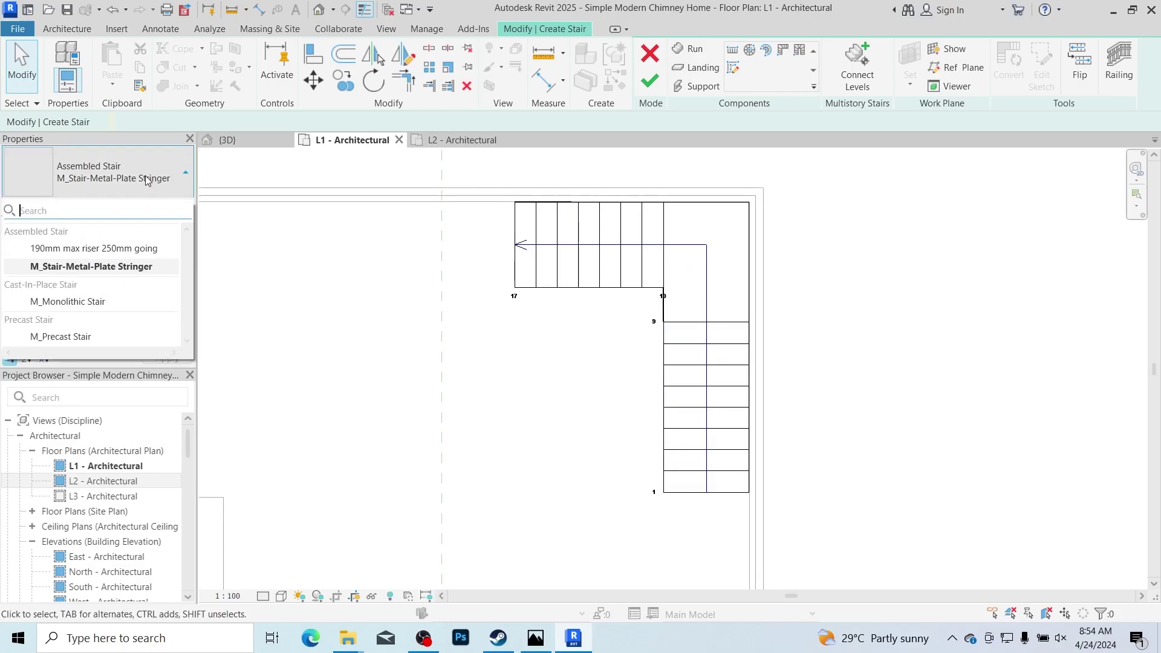
left_click(93, 249)
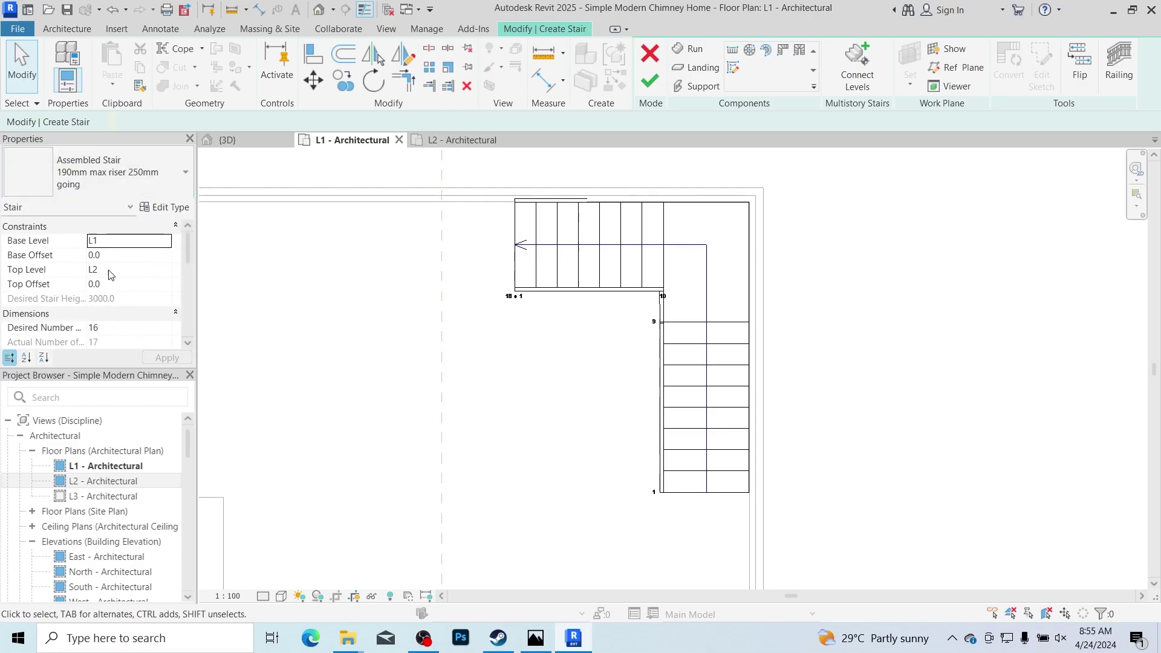
mouse_move(190, 256)
left_mouse_down()
mouse_move(190, 275)
mouse_move(197, 241)
left_mouse_up()
scroll(713, 213, "up", 2)
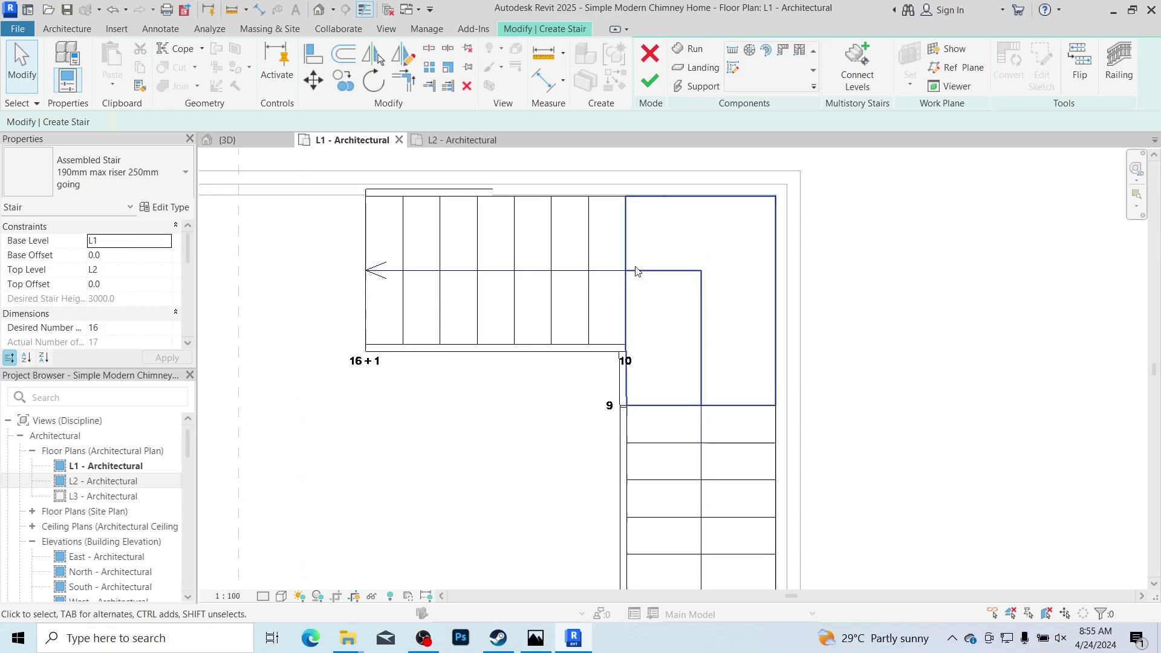
scroll(629, 275, "down", 3)
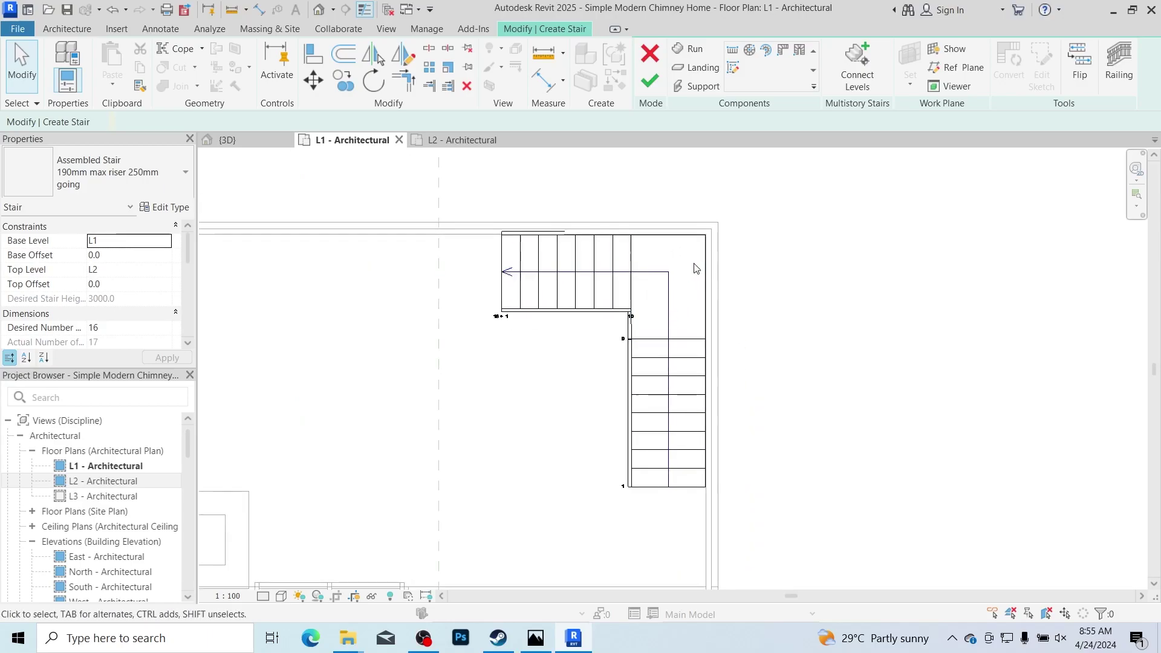
scroll(632, 359, "up", 2)
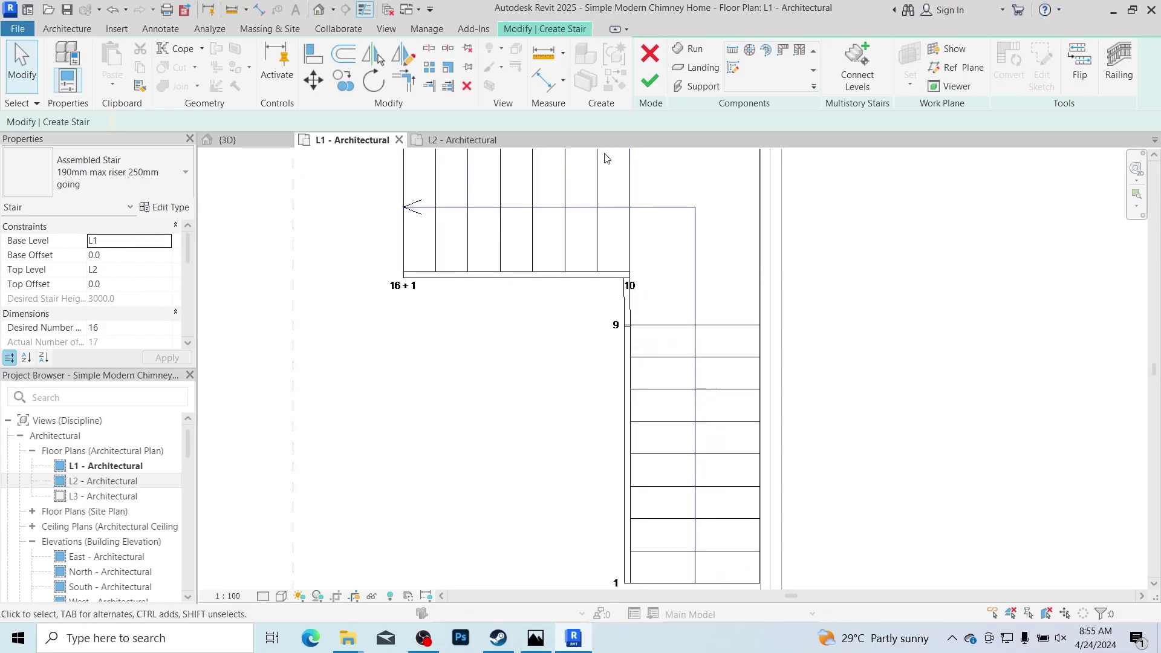
Step: Finish the stair and dismiss the warning about the discontinuous rail
left_click(651, 84)
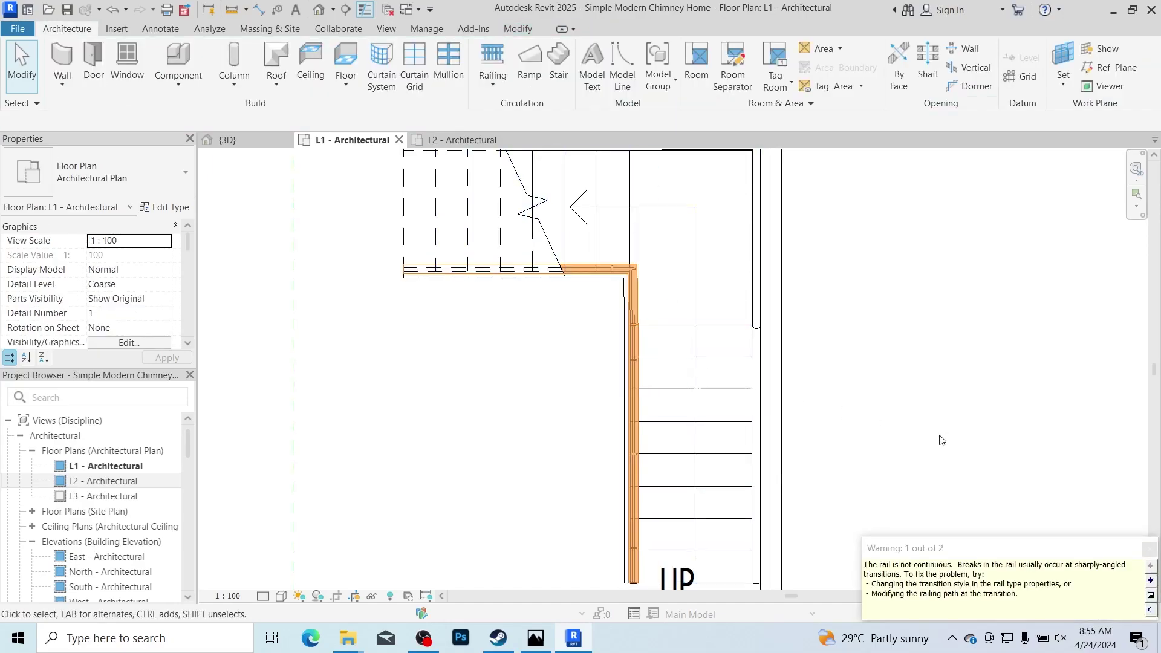
left_click_drag(942, 554, 883, 345)
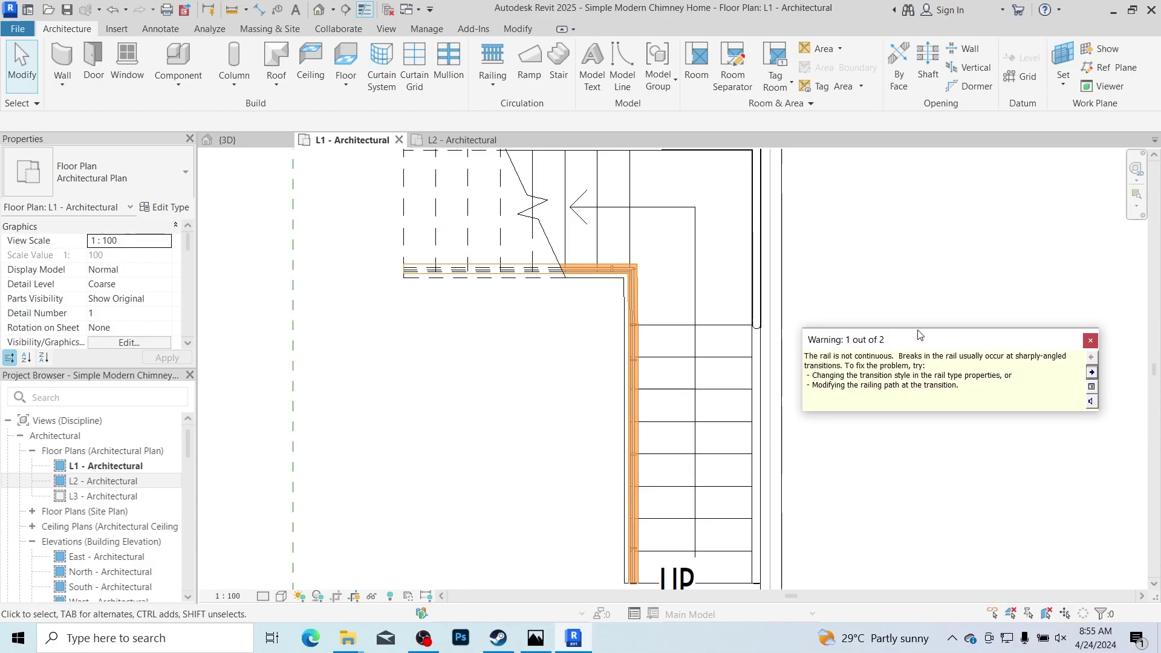
left_click_drag(919, 334, 927, 403)
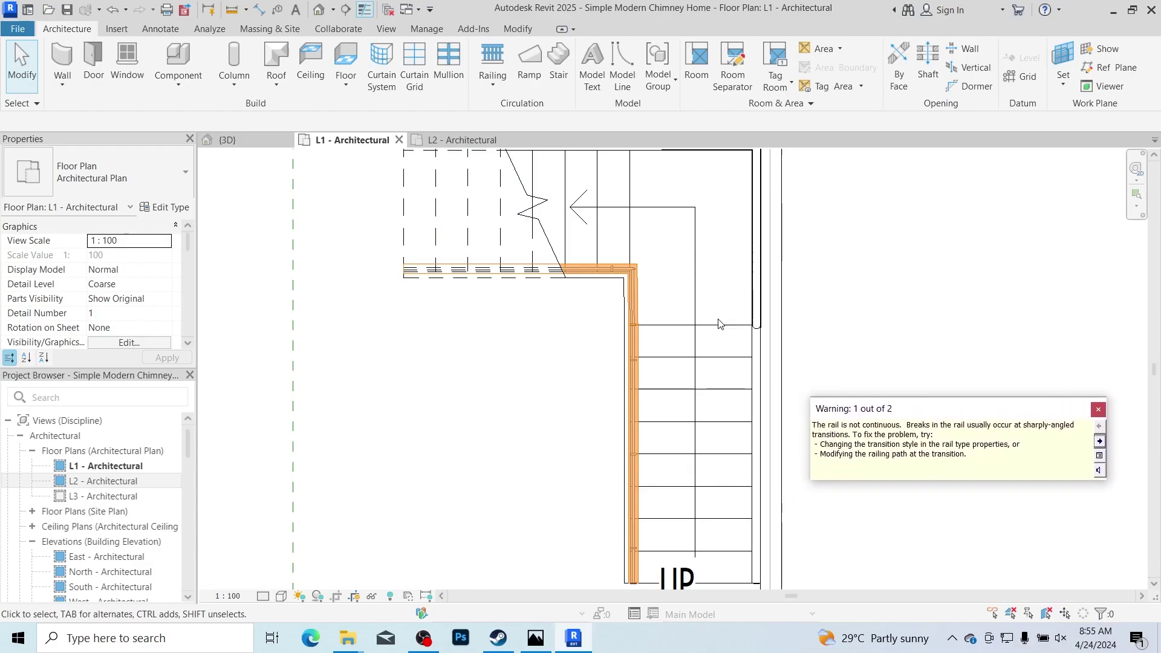
scroll(638, 278, "down", 1)
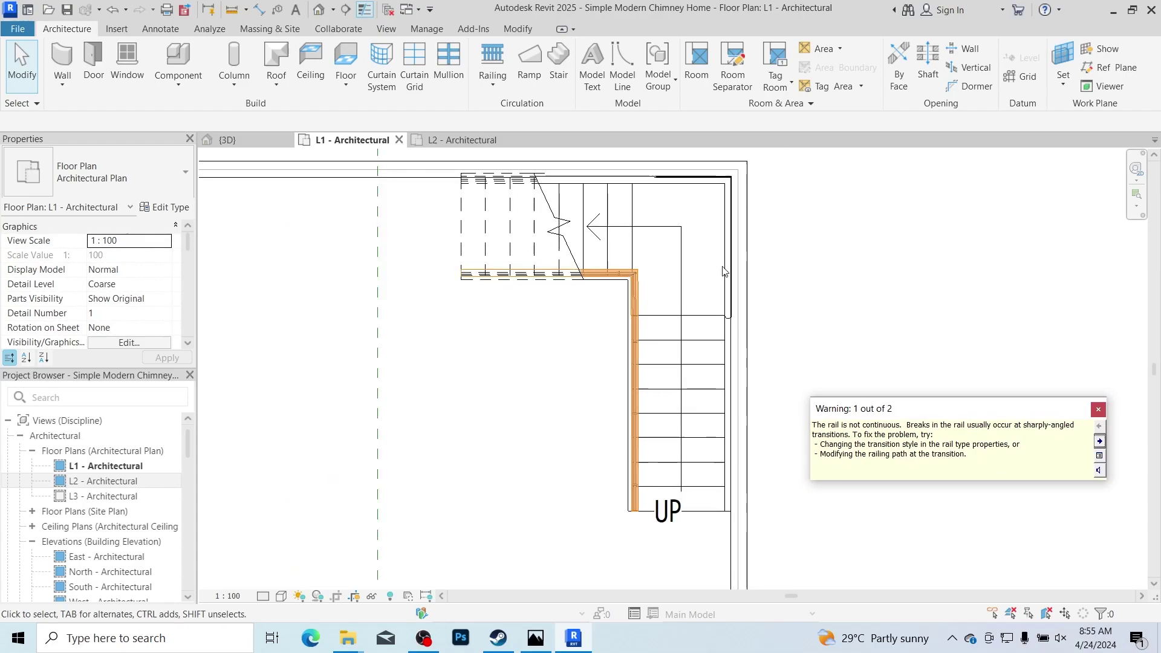
left_click(1098, 410)
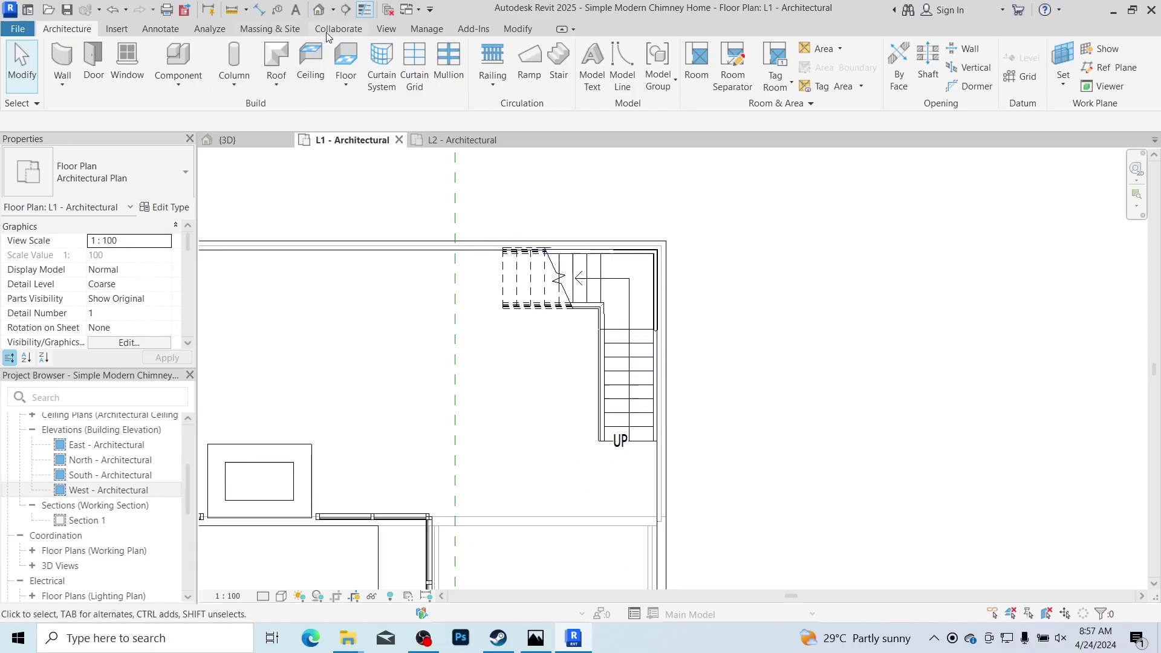
Step: Create a building section lengthwise through the stair's lower run, looking left toward the upper run, and open its view
left_click(347, 9)
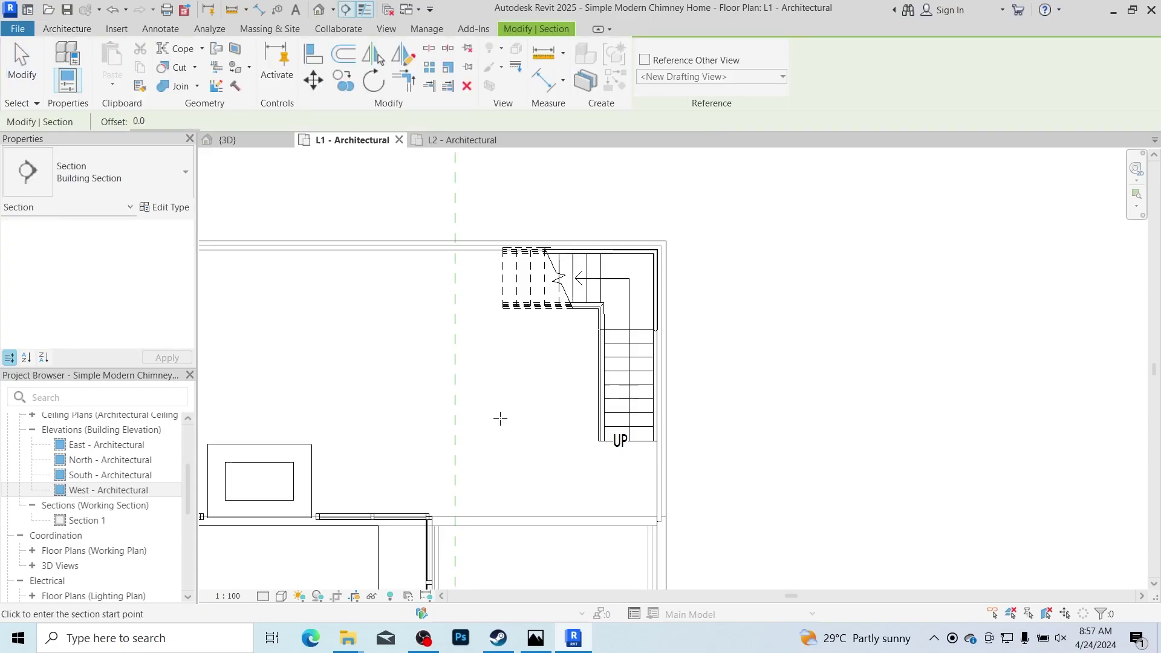
left_click(623, 464)
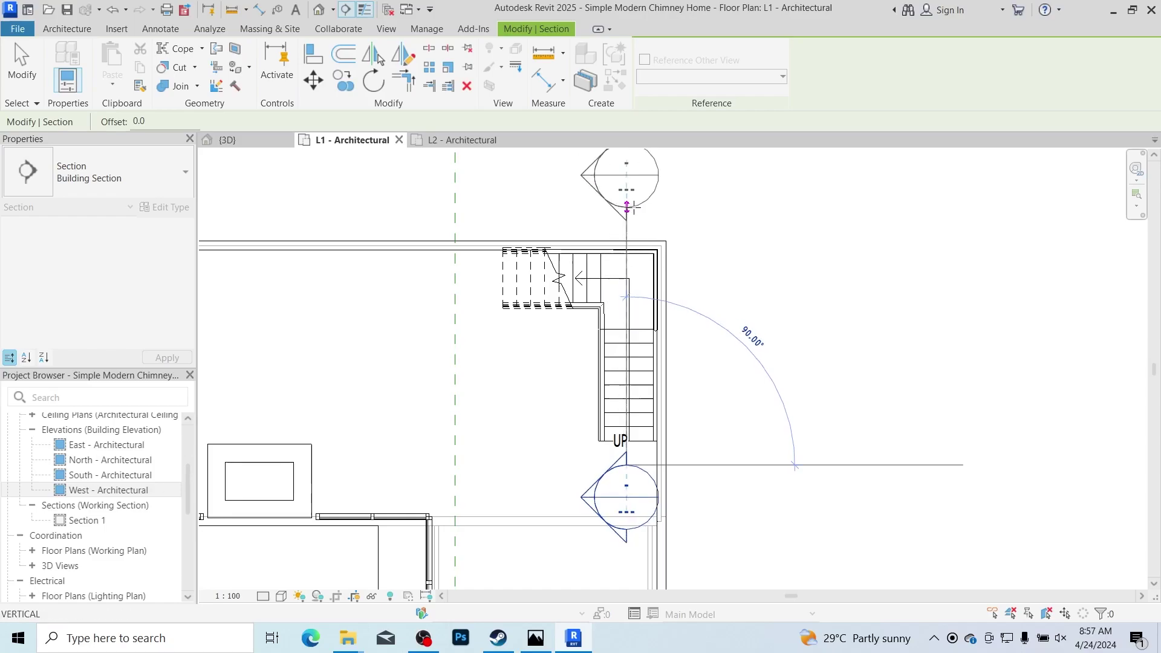
left_click(626, 207)
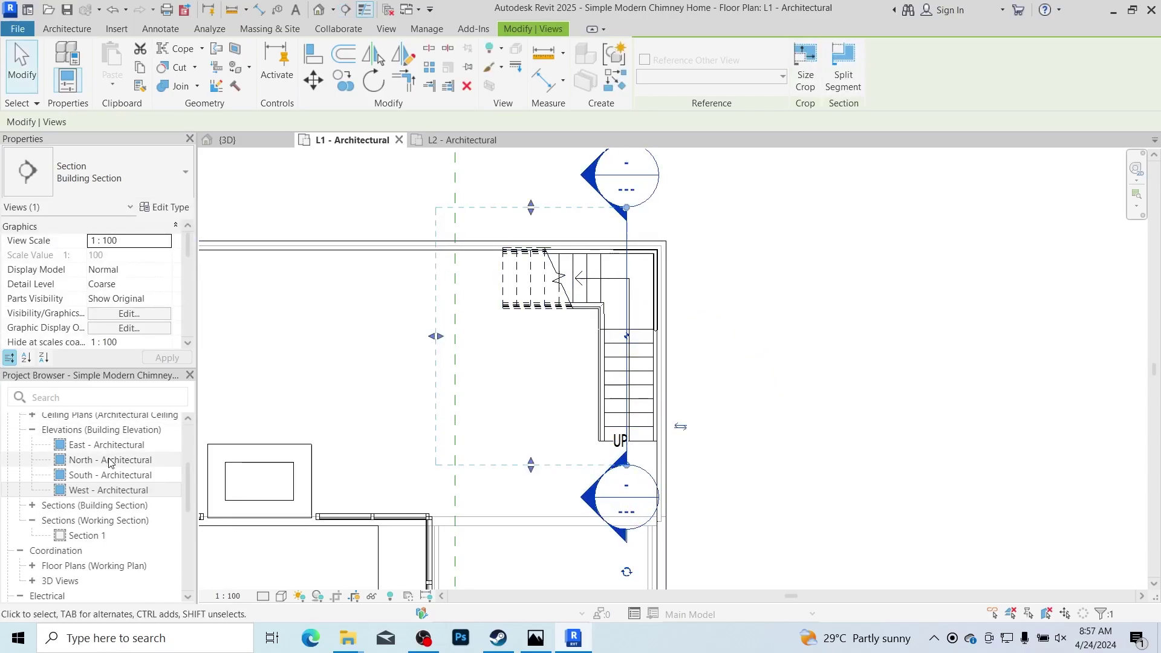
scroll(67, 478, "up", 3)
scroll(57, 502, "down", 5)
left_click(32, 481)
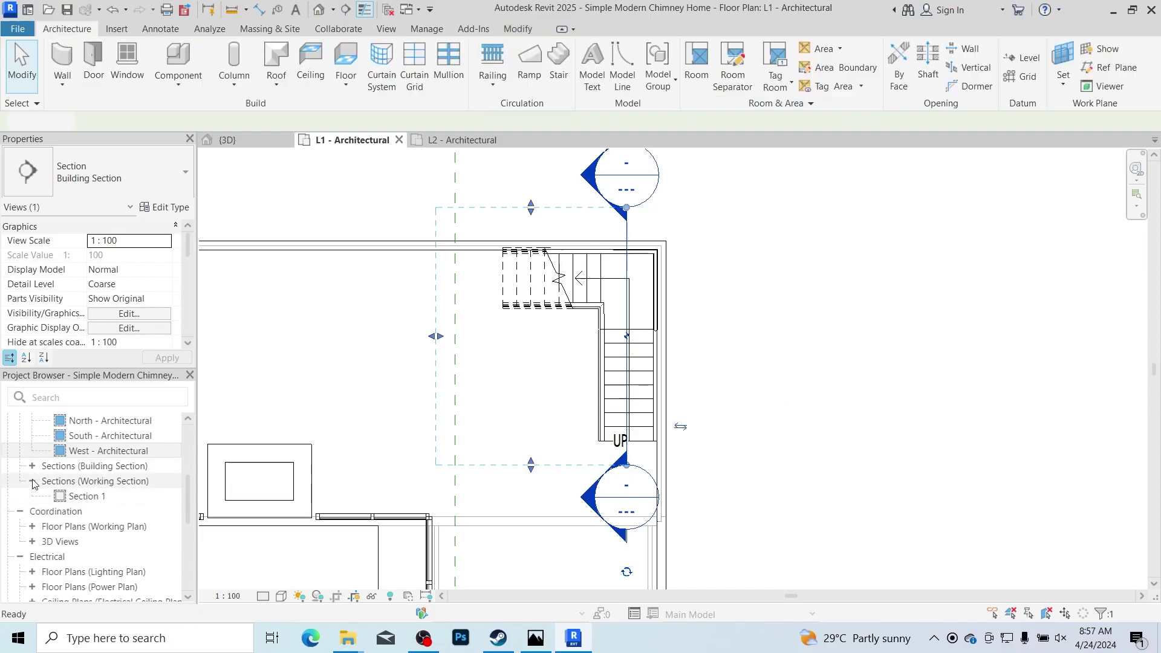
left_click(32, 466)
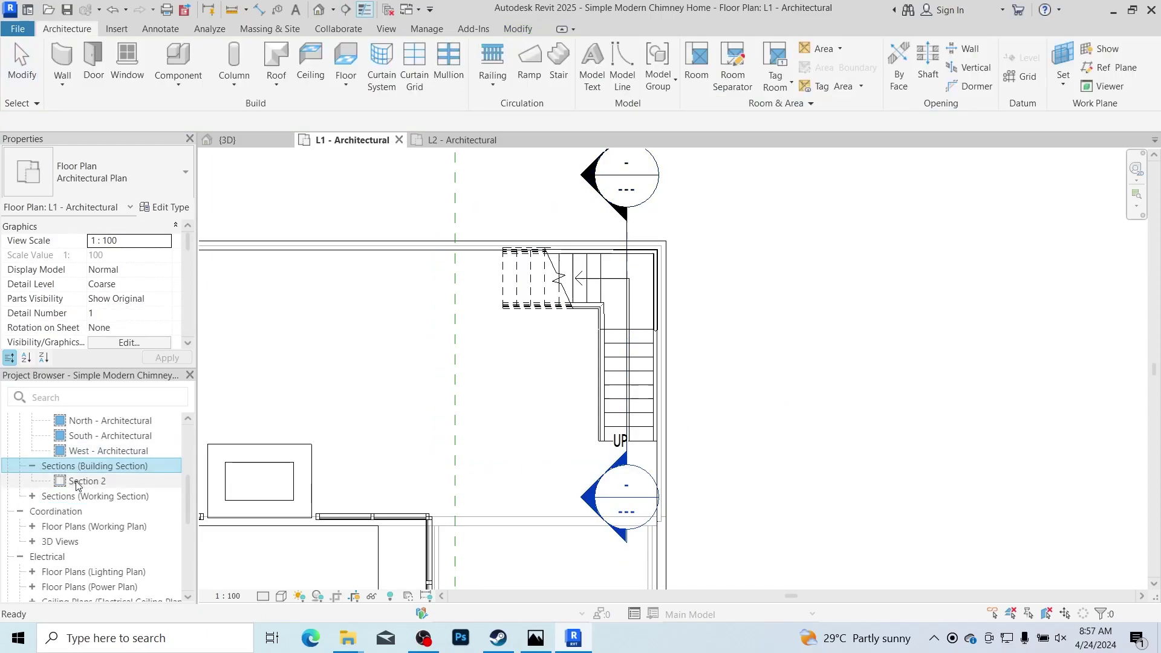
left_click(87, 482)
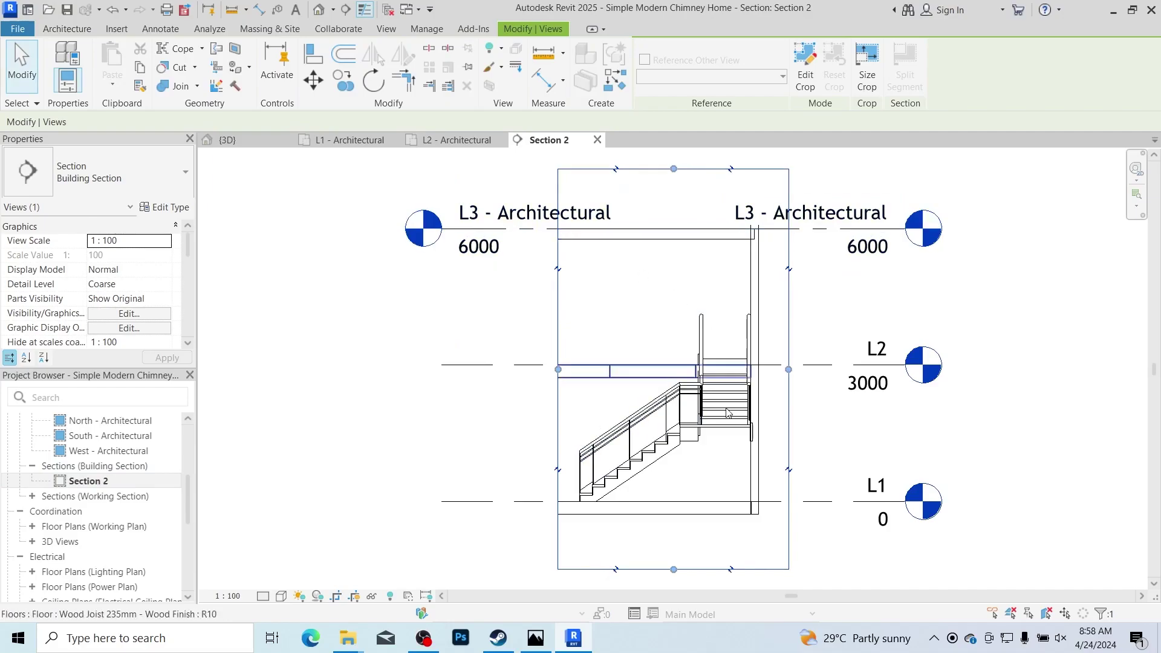
Step: Delete the stair's wall-side Glass Panel - Bottom Fill railing in the section view
scroll(625, 390, "up", 4)
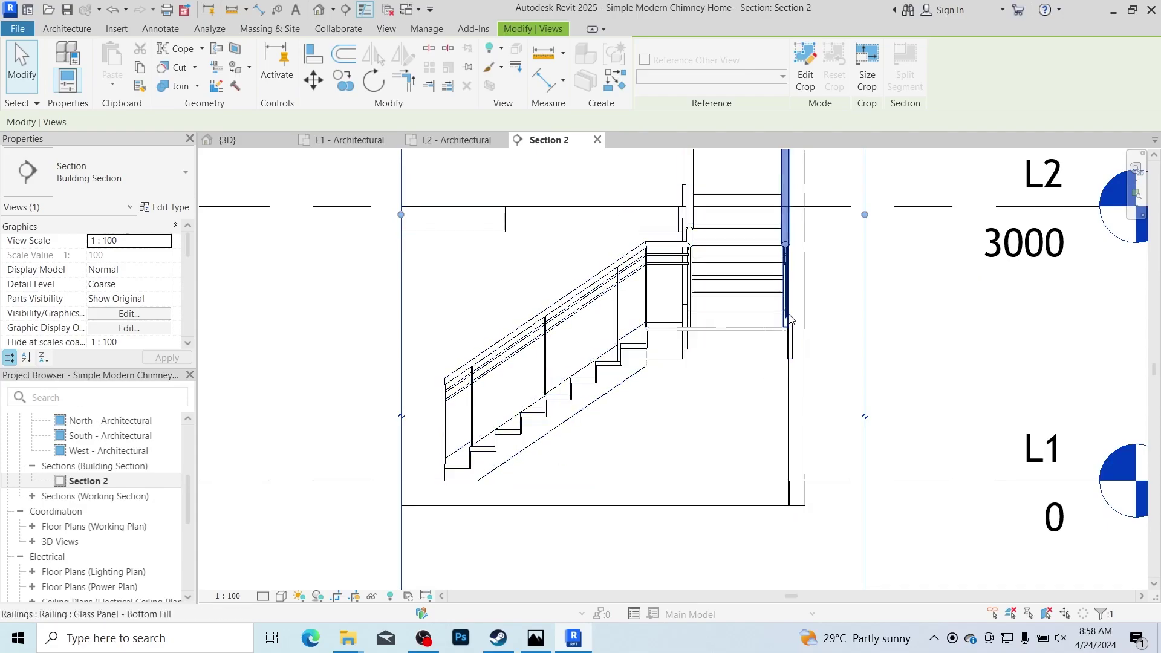
left_click(780, 183)
scroll(733, 394, "down", 2)
scroll(703, 260, "up", 2)
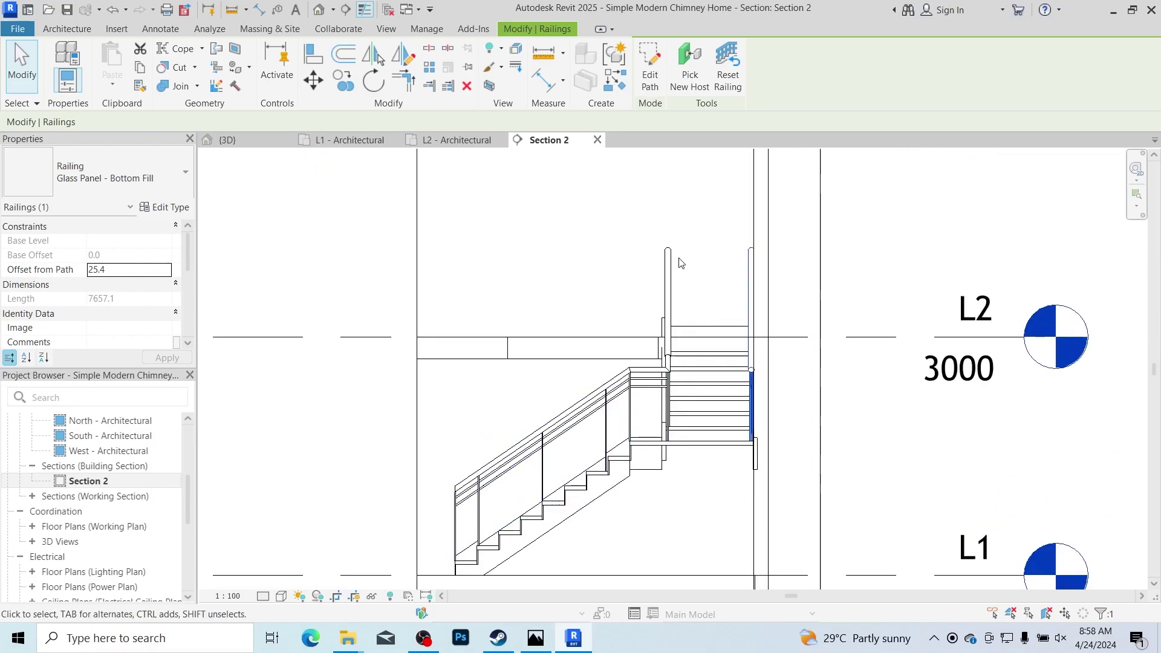
key("Escape")
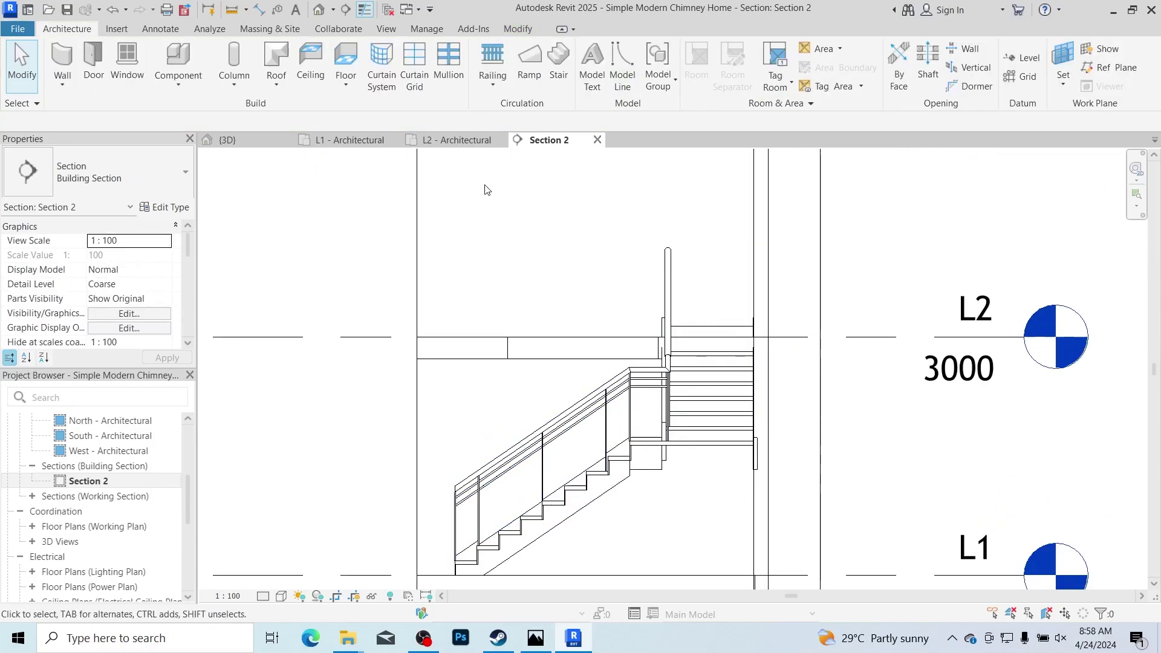
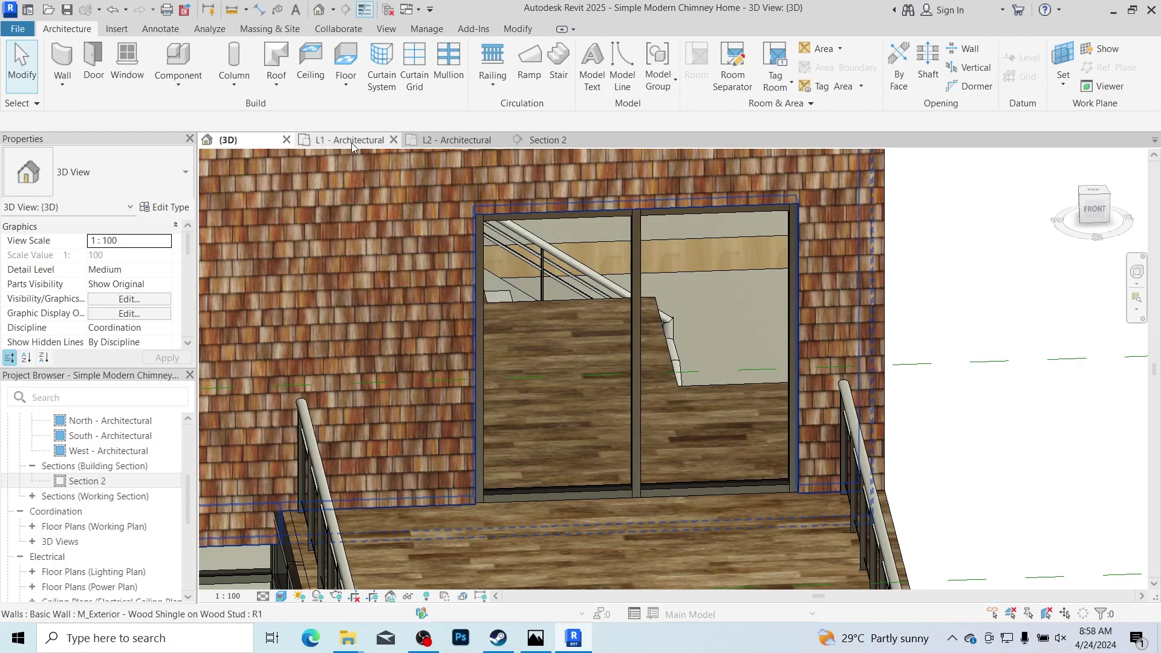
Step: In the L2 floor plan, start a Glass Panel - Bottom Fill railing with a segment about 1300 mm long from the exterior wall past the stair's lower run
left_click(457, 140)
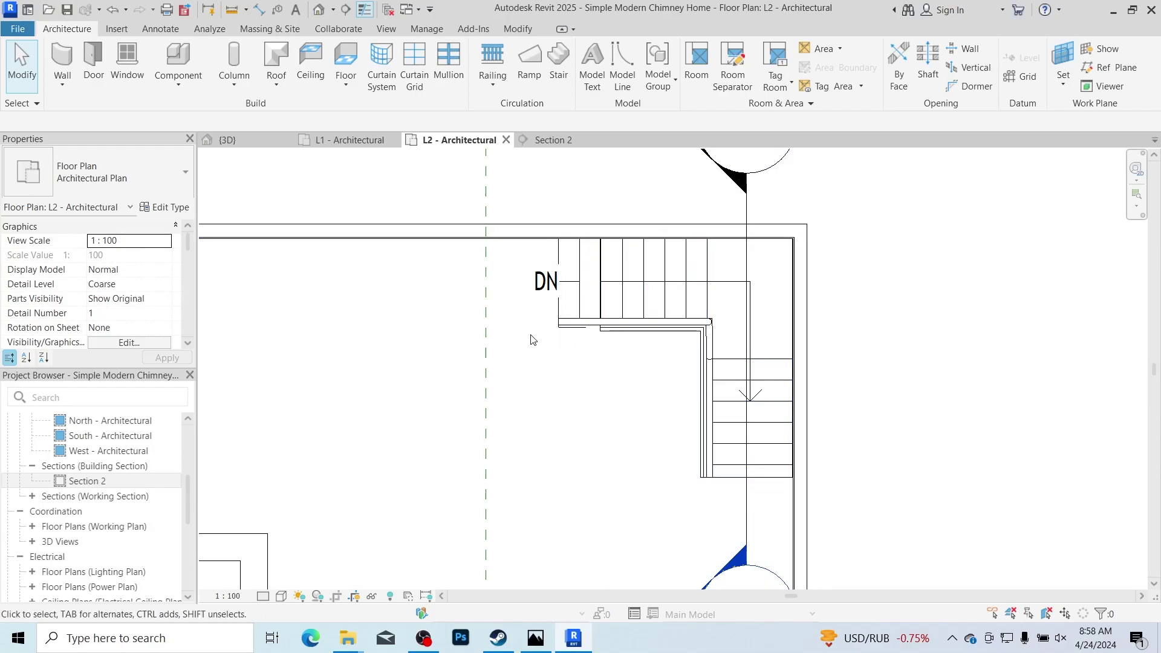
left_click(492, 57)
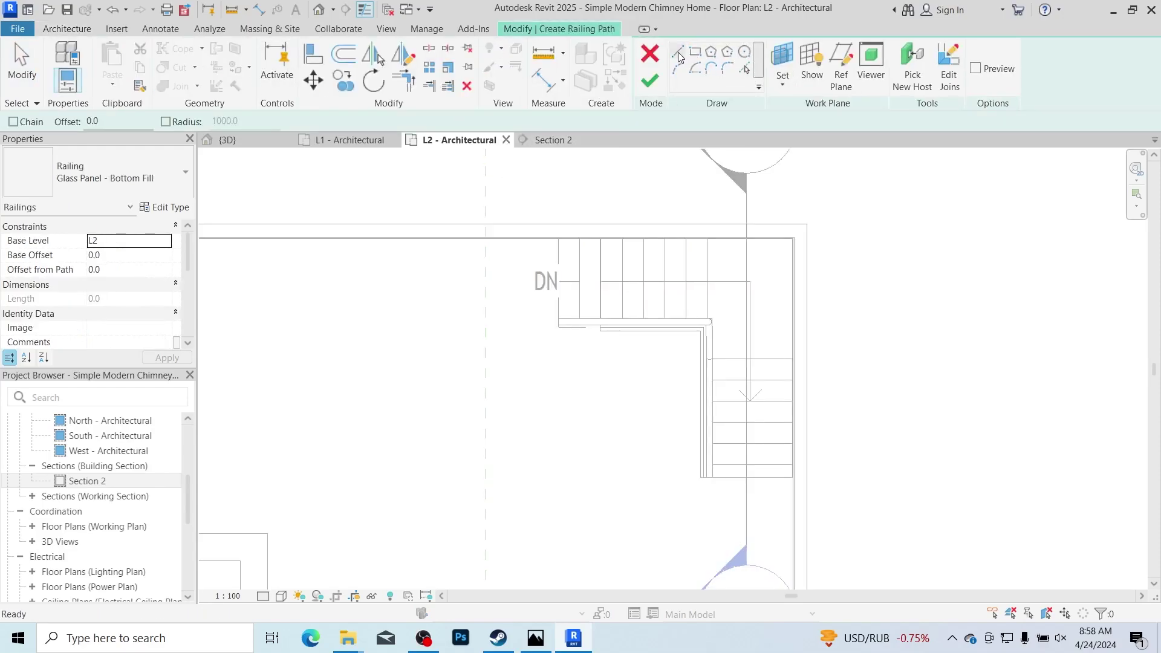
scroll(780, 484, "up", 5)
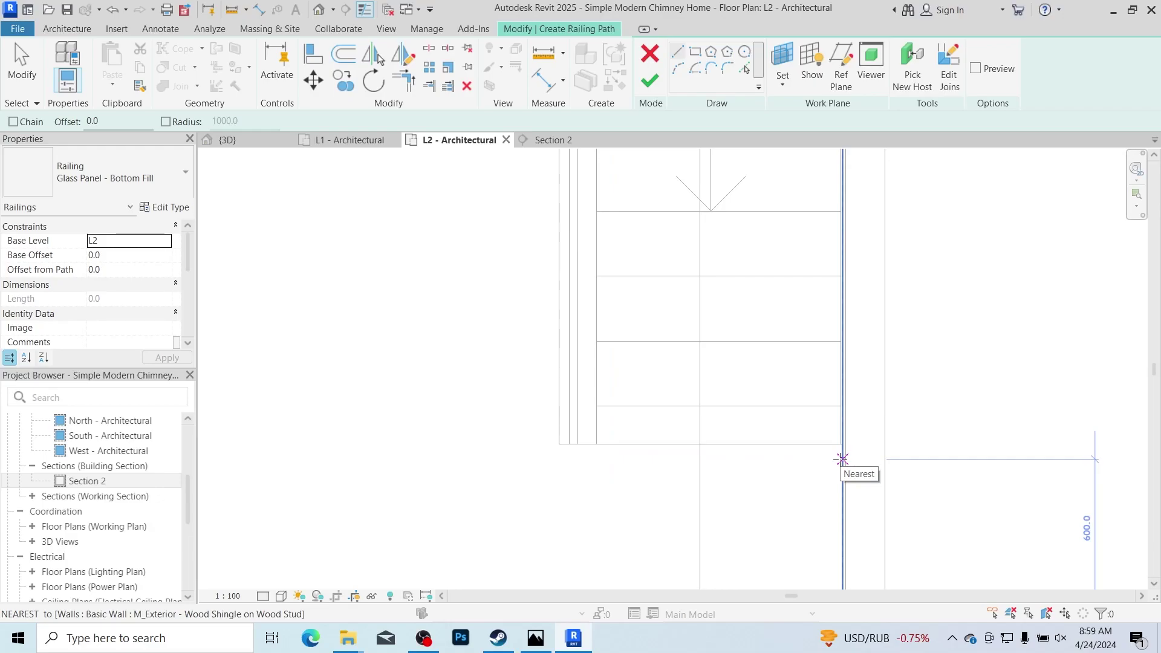
left_click(842, 459)
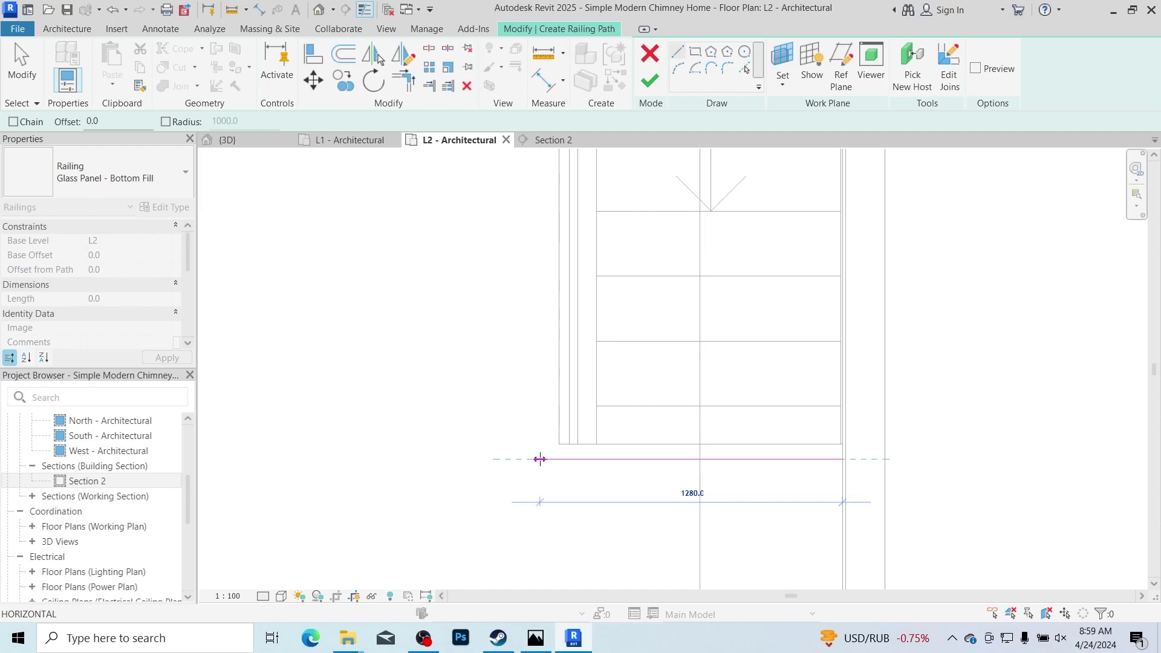
left_click(540, 459)
scroll(534, 451, "down", 4)
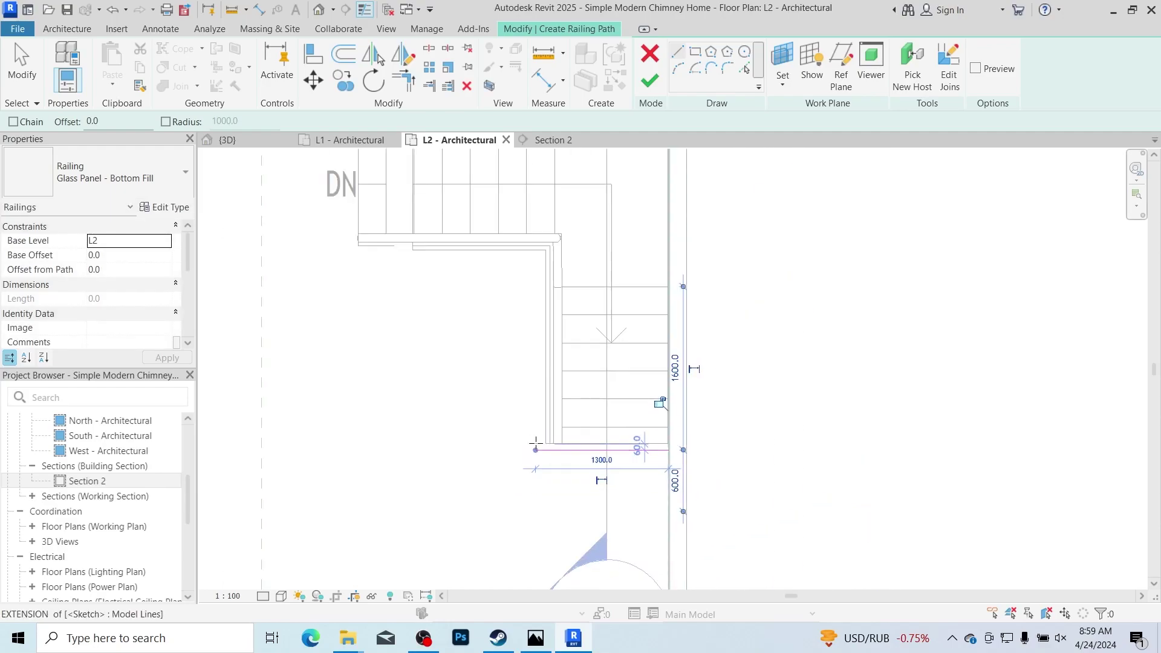
scroll(548, 275, "up", 4)
scroll(528, 453, "down", 3)
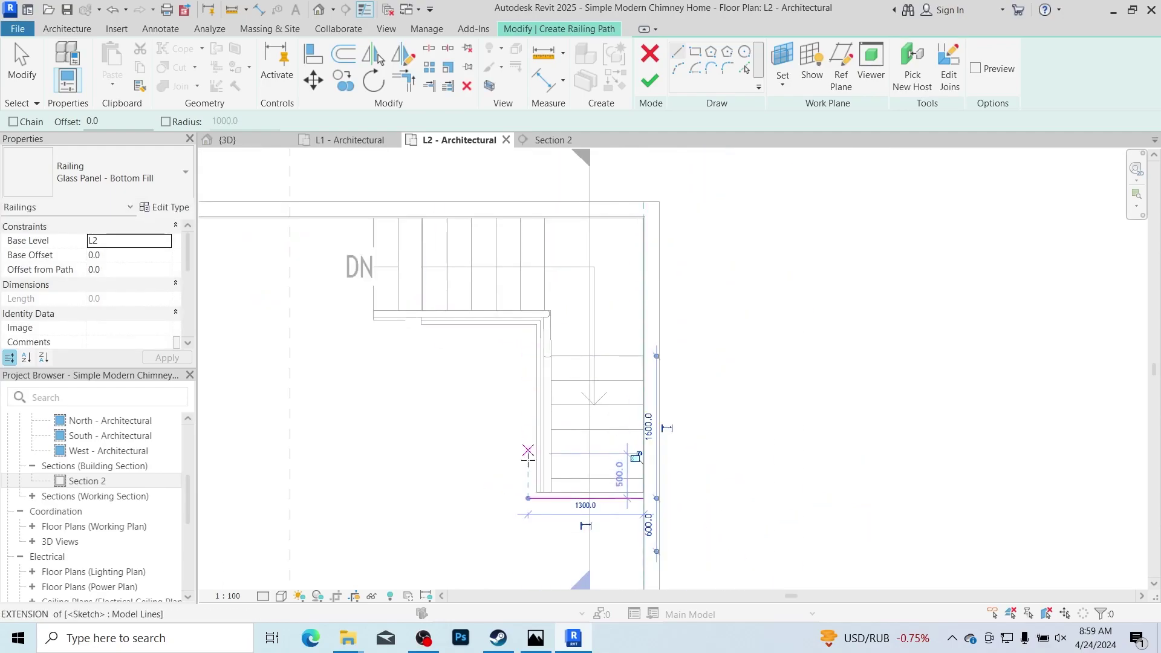
Step: Continue the railing path with a perpendicular segment about 1800 mm long alongside the stair's lower run
left_click(528, 498)
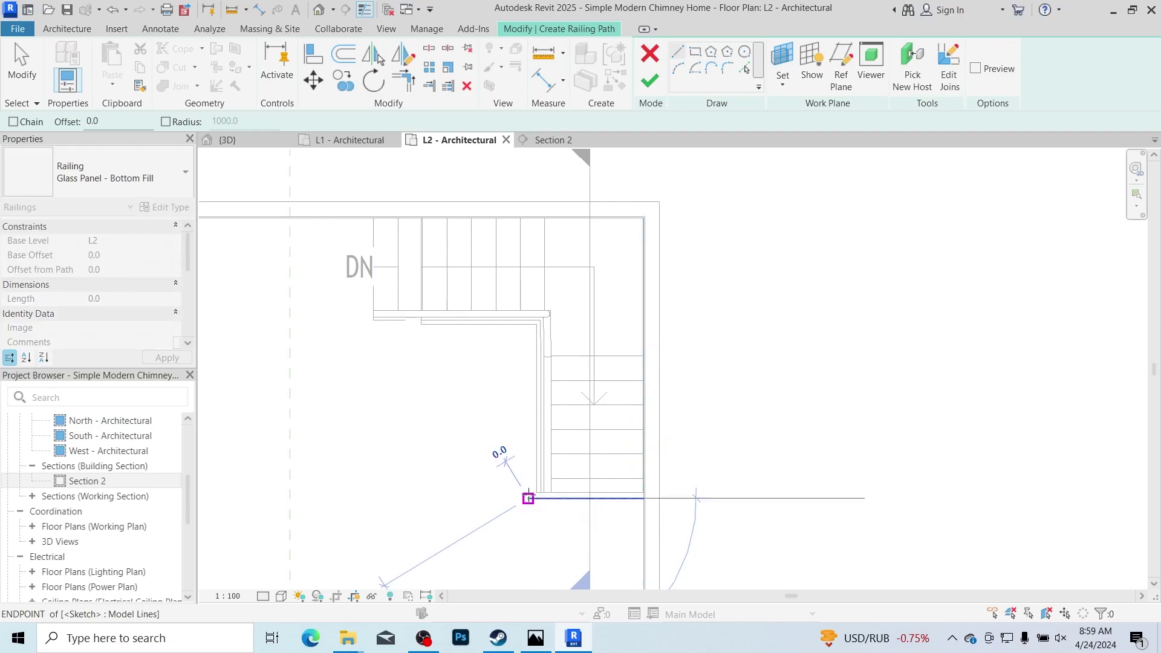
scroll(531, 331, "up", 3)
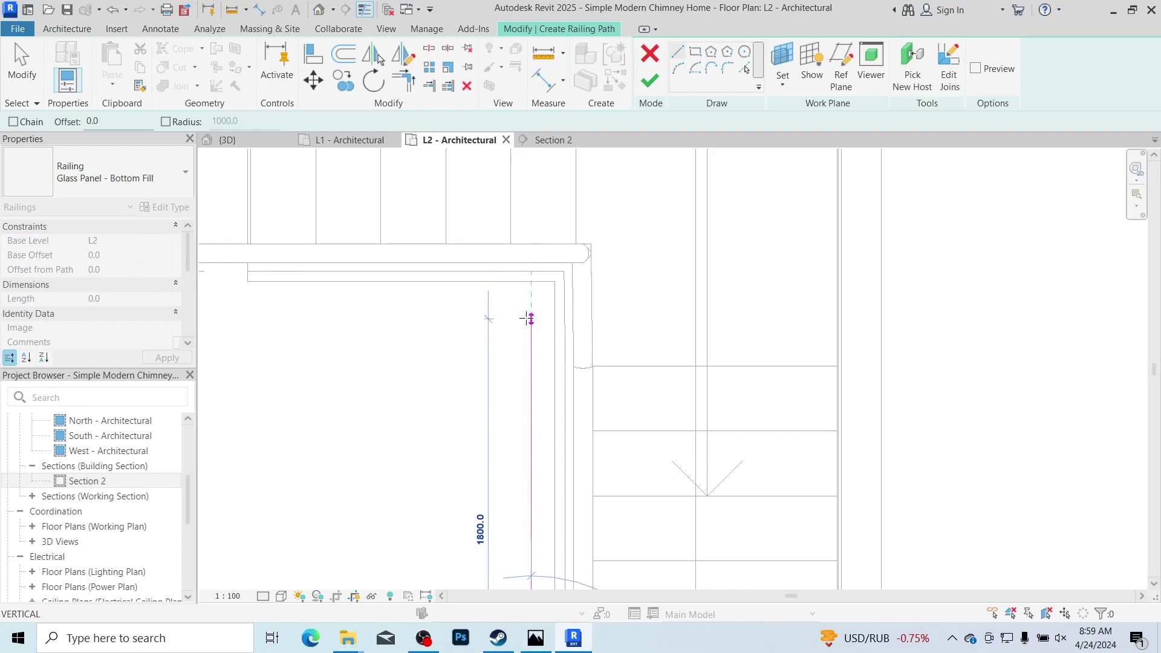
left_click(527, 319)
scroll(508, 306, "down", 3)
Step: Add a railing segment about 1800 mm long parallel to the upper run, finish the railing and check it in 3D
scroll(442, 316, "up", 1)
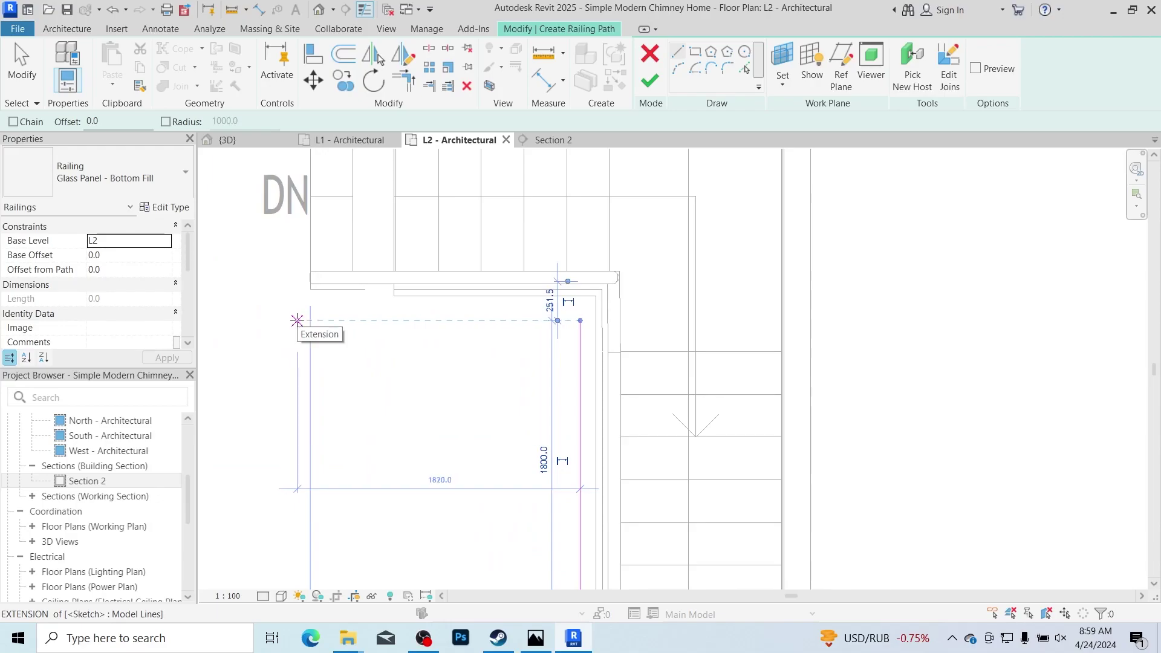
left_click(300, 320)
scroll(299, 320, "down", 2)
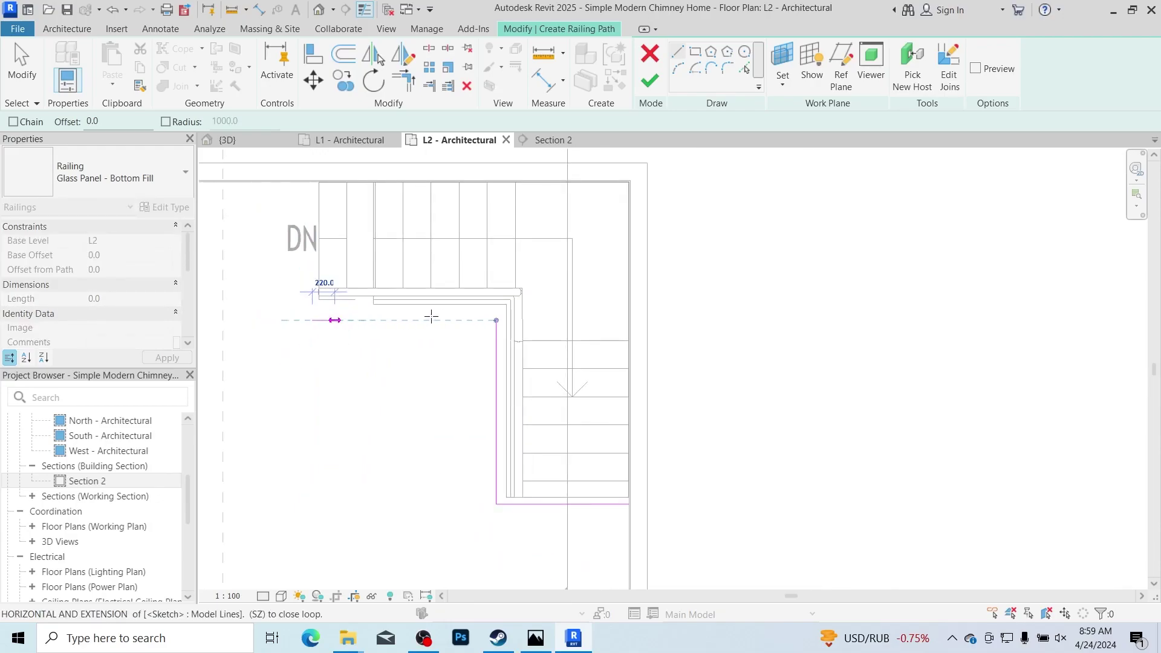
left_click(494, 321)
scroll(484, 405, "down", 3)
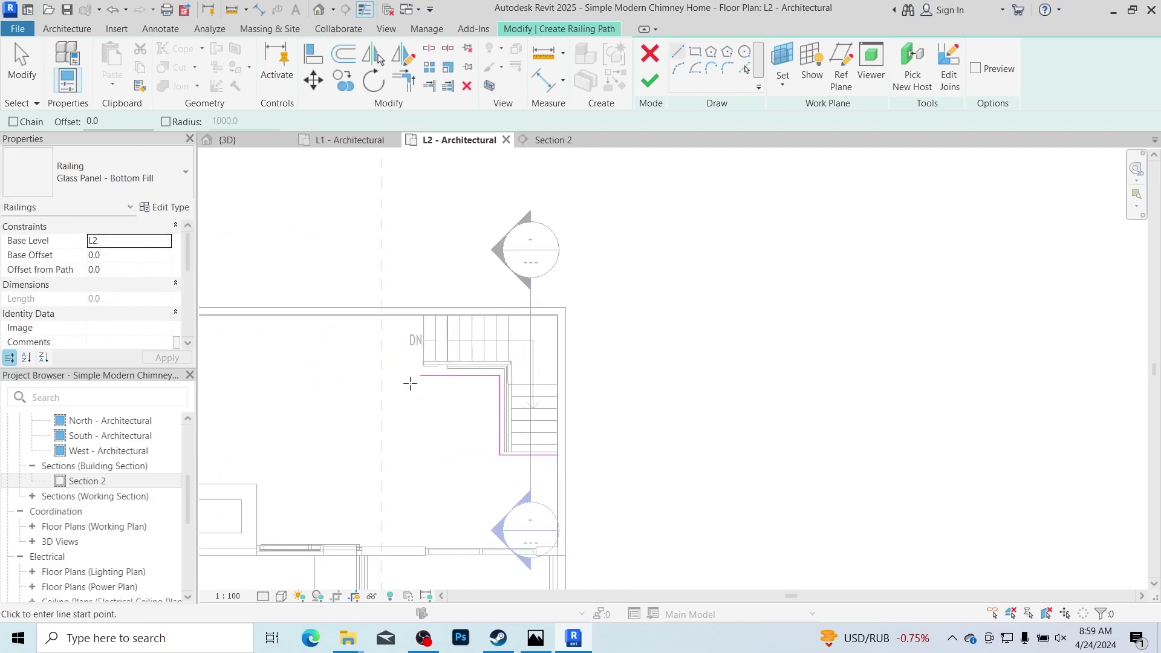
scroll(412, 390, "up", 3)
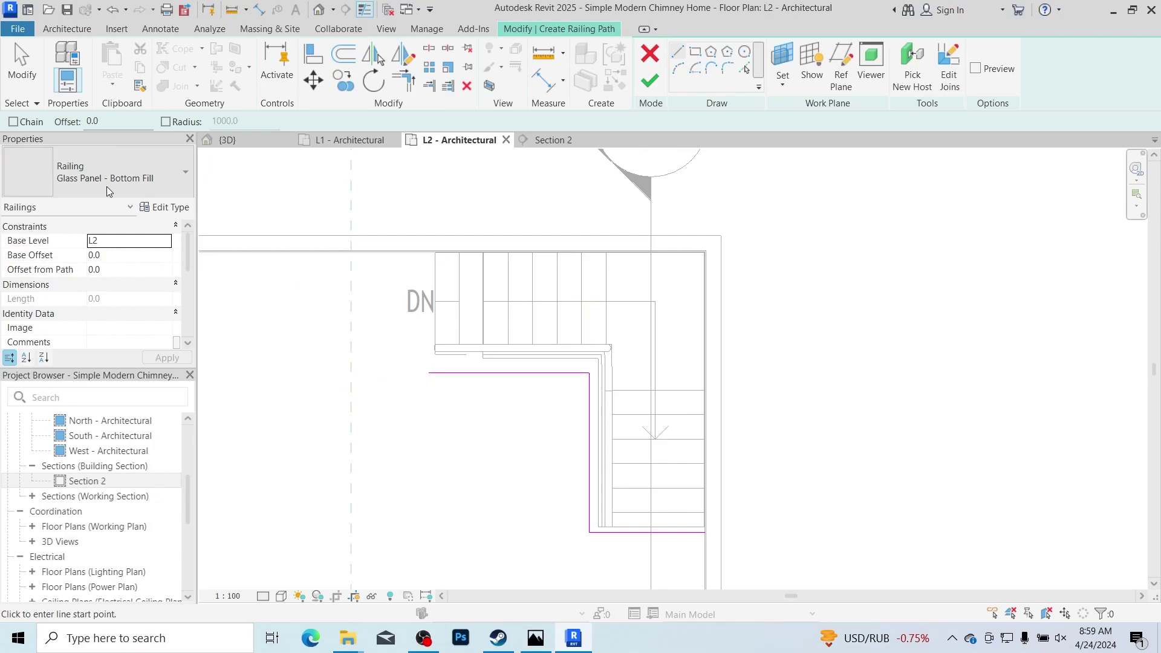
left_click(649, 80)
scroll(732, 387, "down", 2)
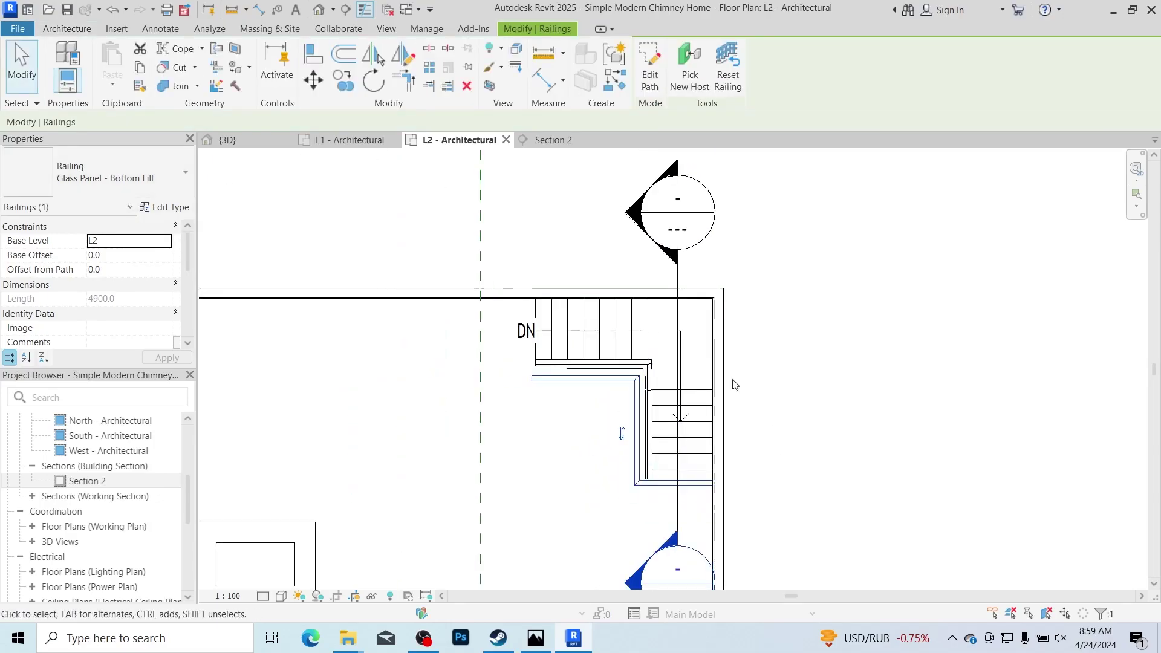
key("ctrl+Tab")
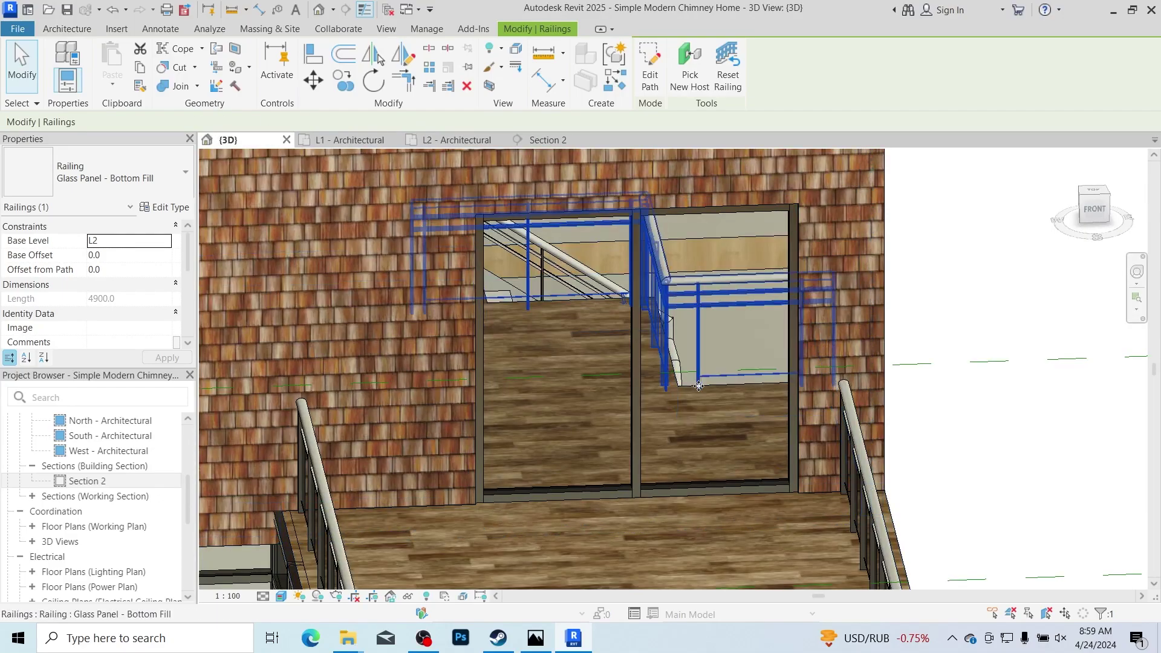
scroll(698, 386, "up", 2)
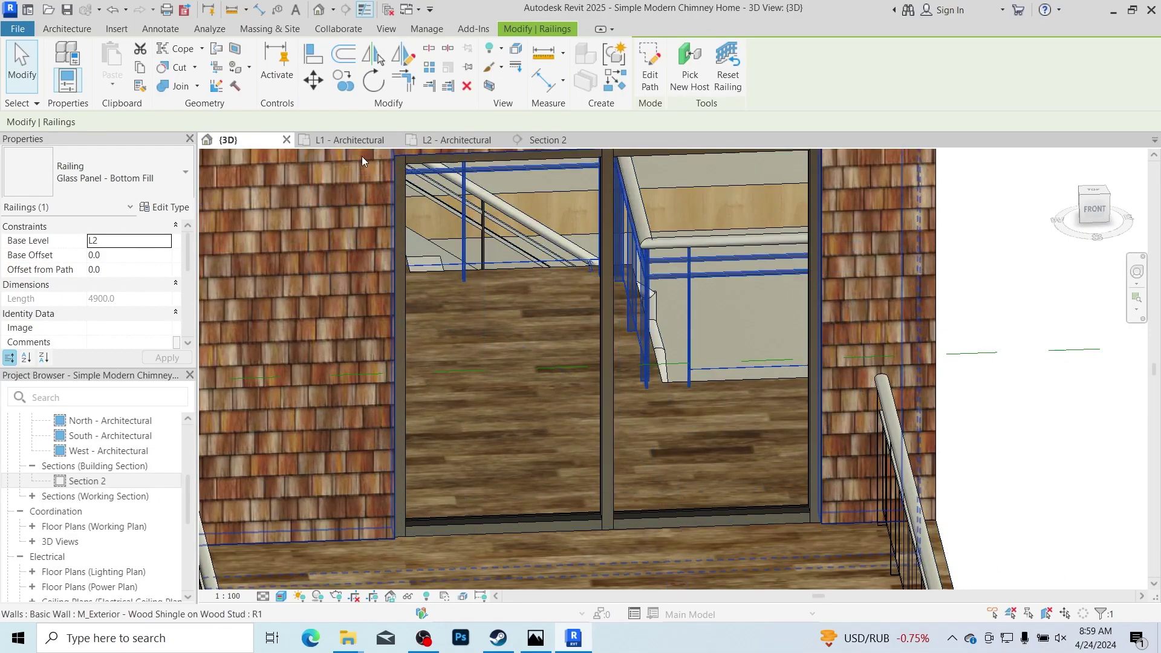
Step: Place a perspective camera on L2 at 1750 offset, near the wall opposite the stair, aimed at the stair's corner
left_click(459, 139)
scroll(759, 391, "down", 2)
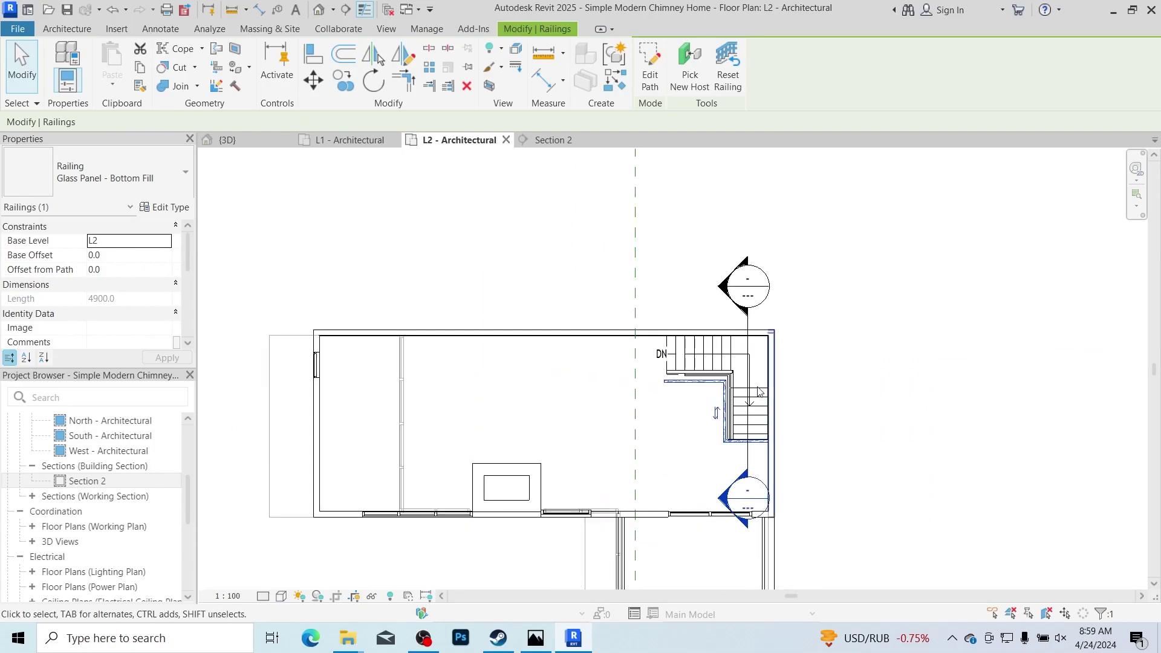
left_click(336, 10)
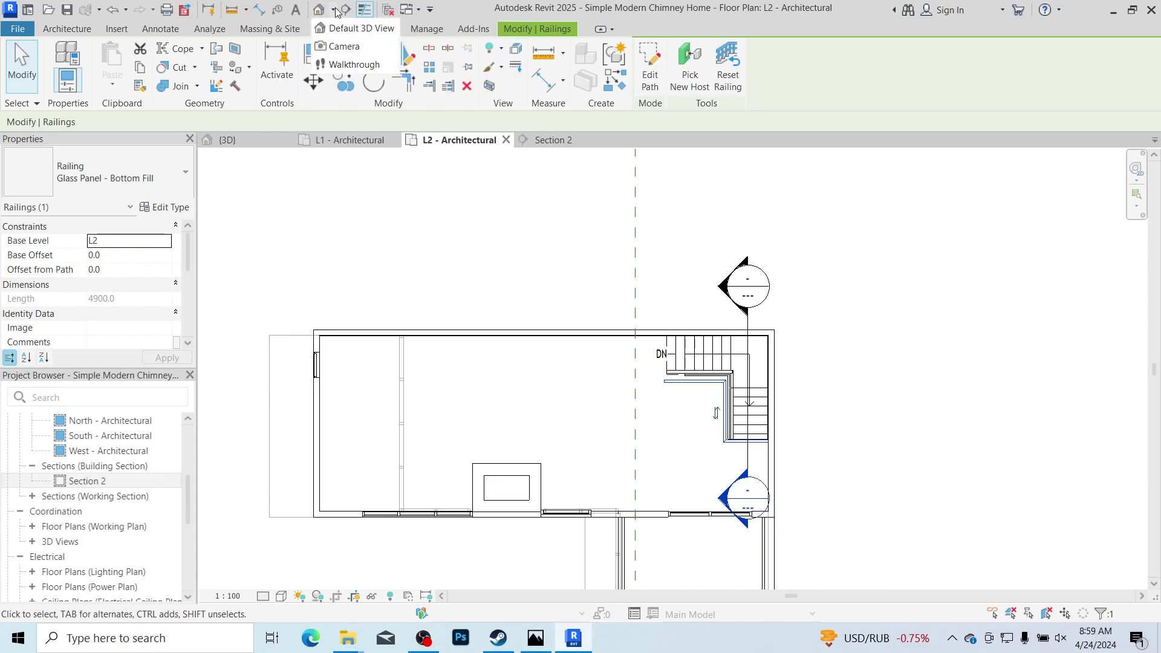
left_click(344, 47)
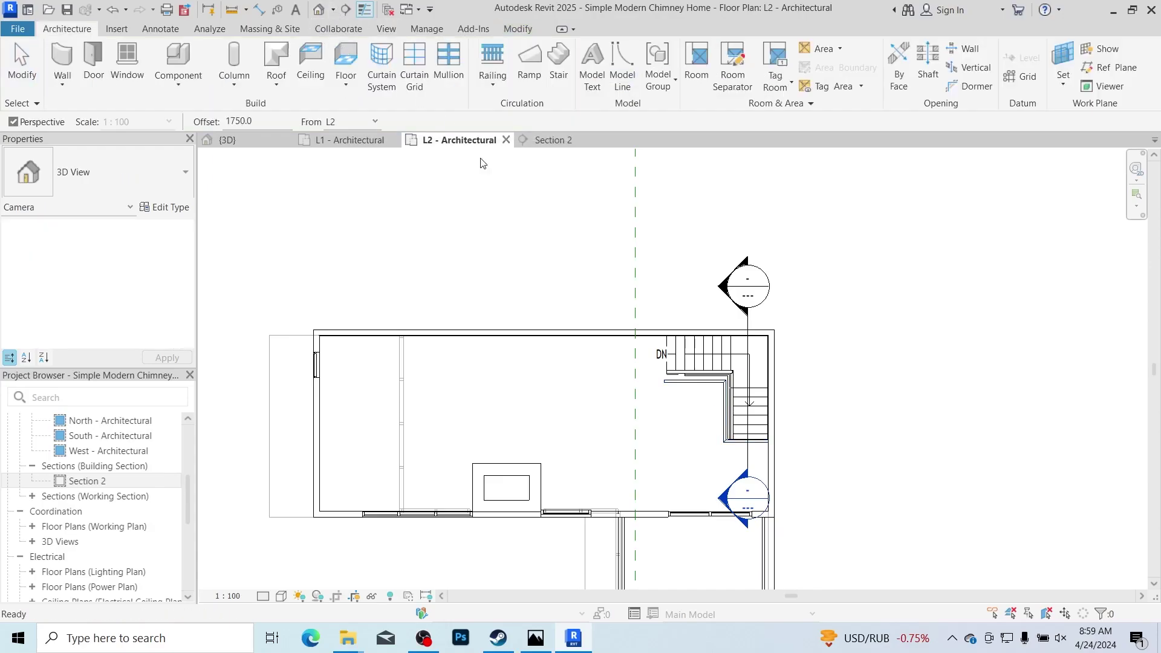
scroll(664, 440, "up", 2)
left_click(629, 534)
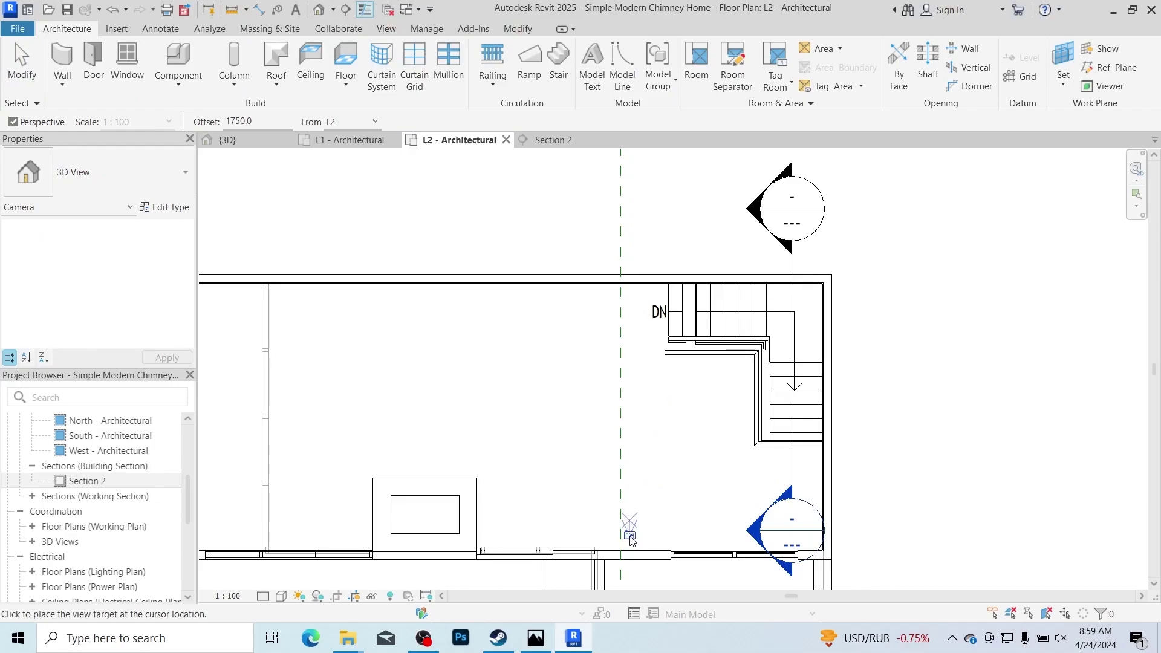
left_click(806, 268)
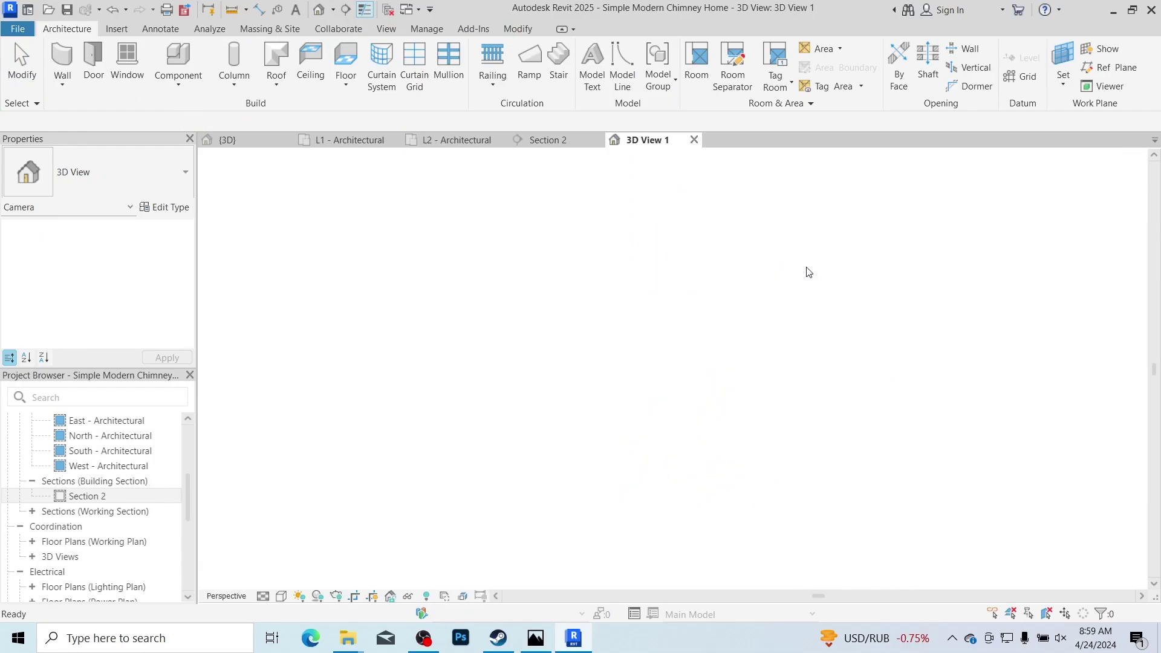
scroll(689, 335, "down", 3)
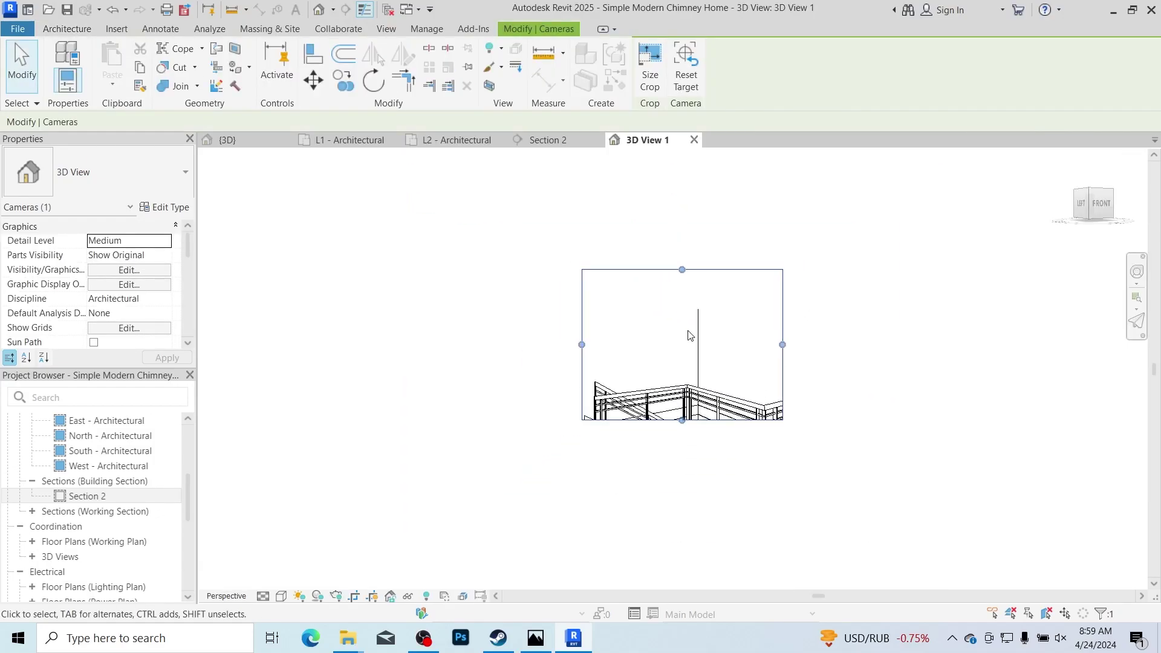
Step: Extend the camera view's crop region downward and to both sides, and inspect the stair and railing
left_click(685, 431)
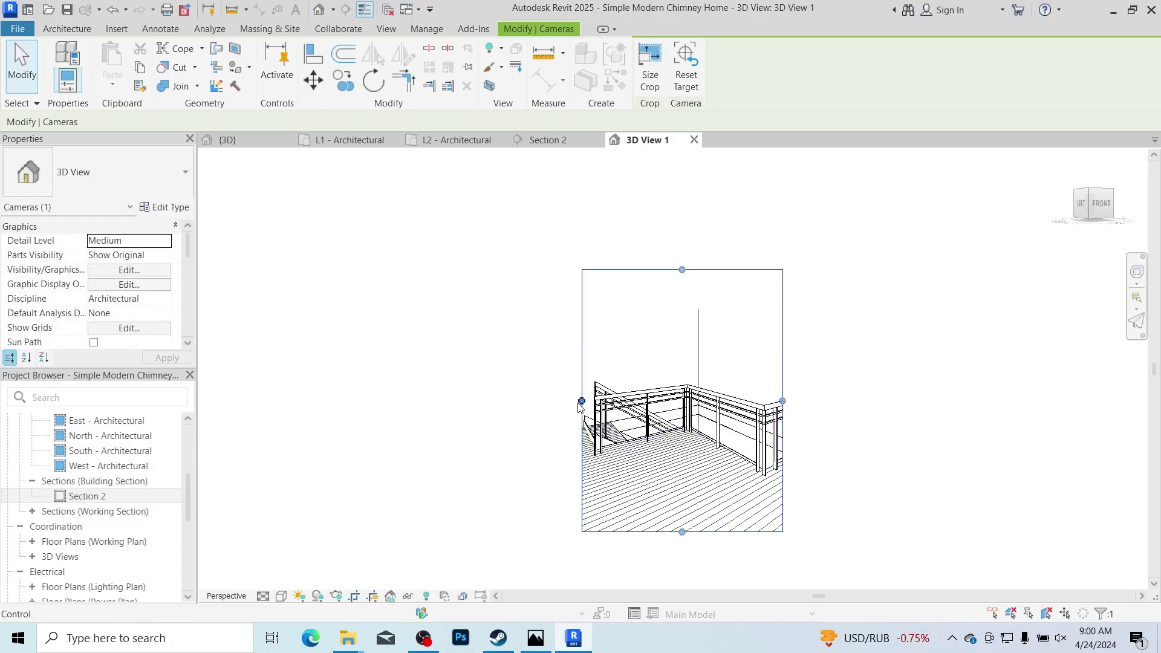
left_click_drag(582, 401, 387, 401)
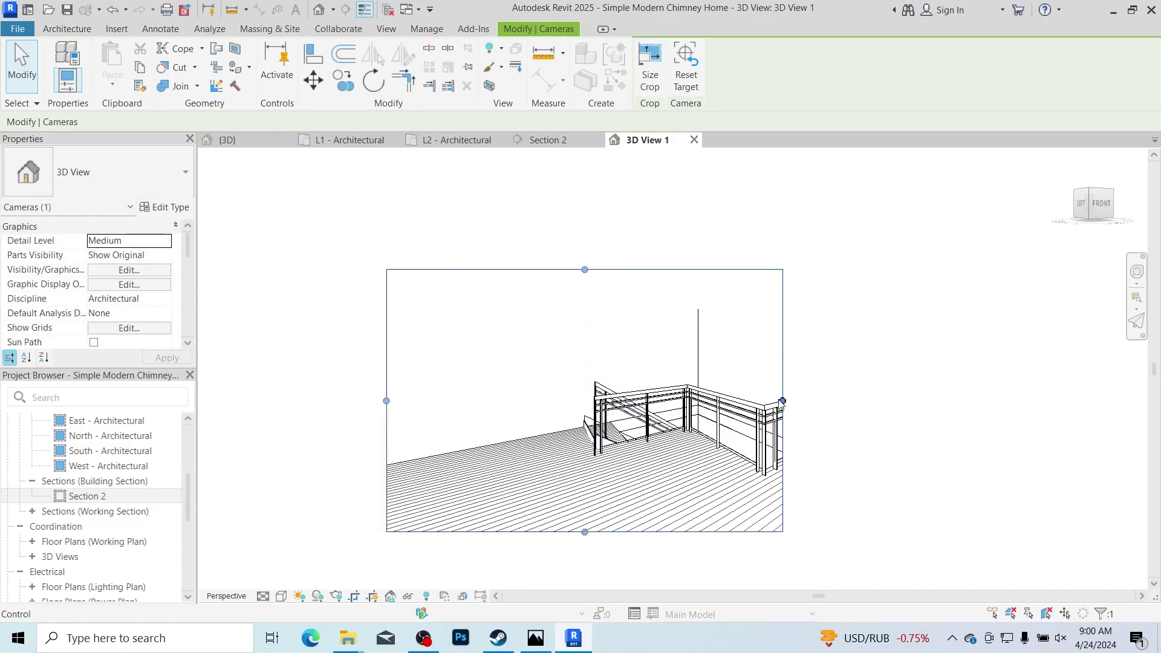
left_click_drag(783, 401, 909, 401)
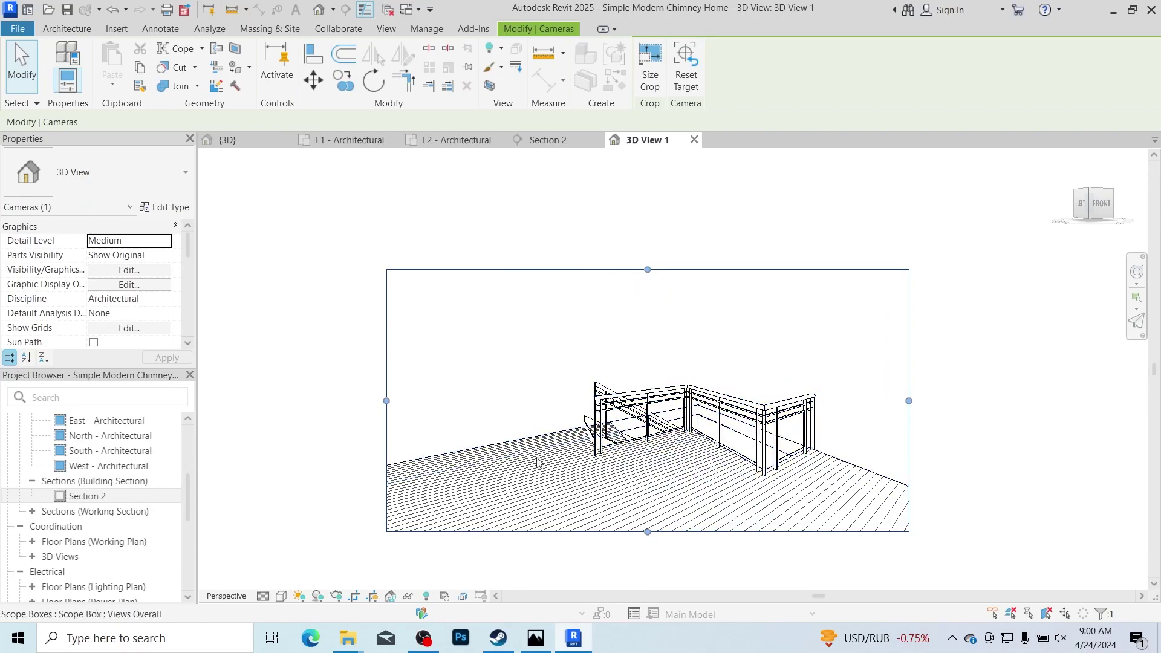
scroll(537, 463, "up", 5)
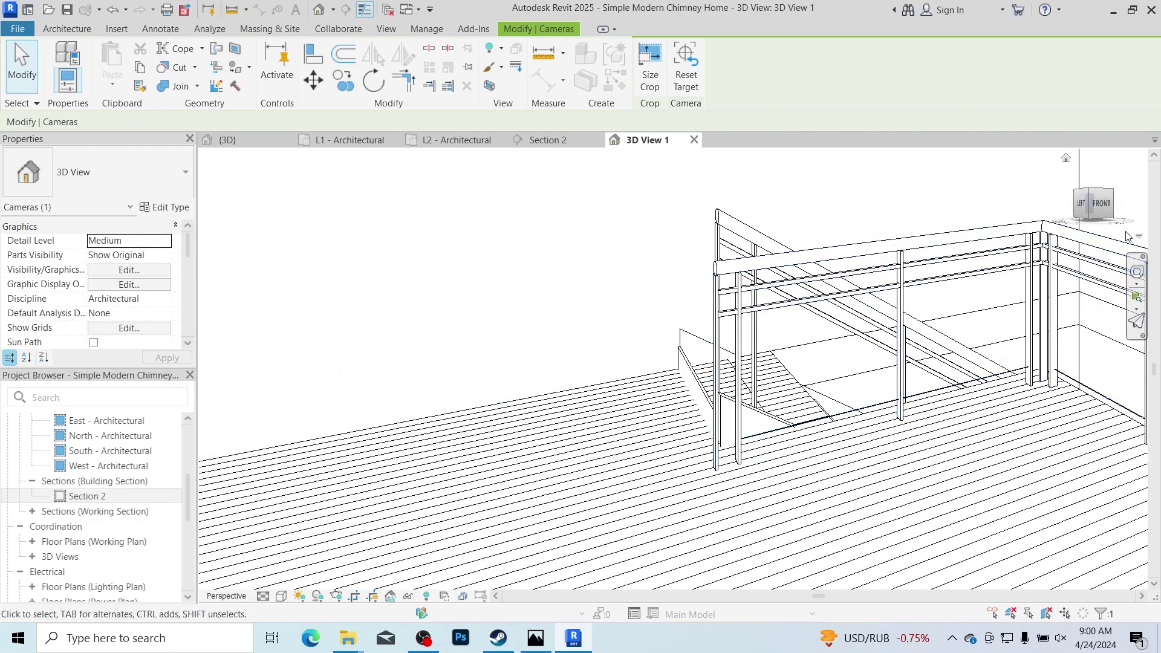
key("Escape")
left_click(673, 486)
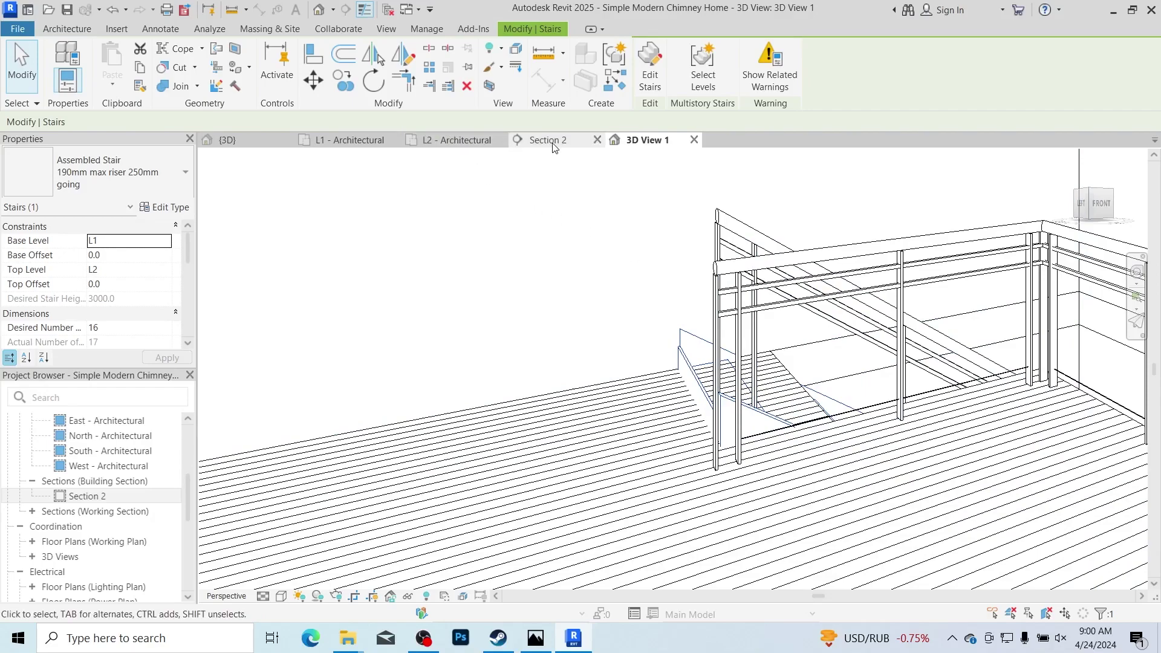
Step: Rotate the building section through the stair a quarter turn in the L2 plan so it runs parallel to the upper run
left_click(439, 142)
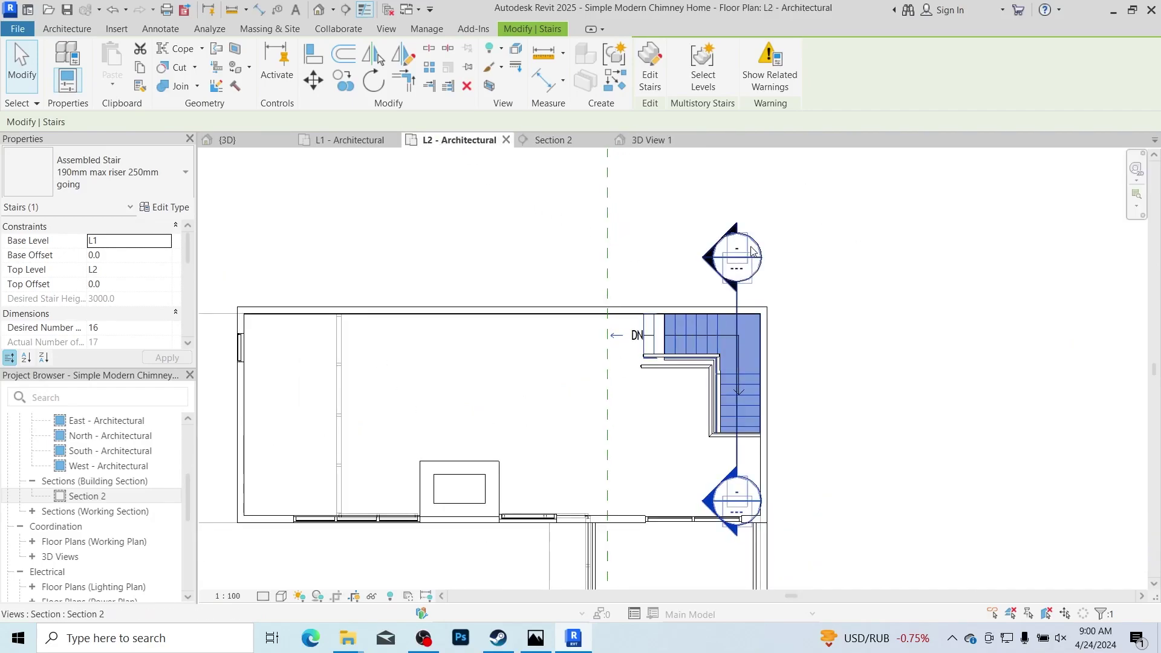
left_click(726, 500)
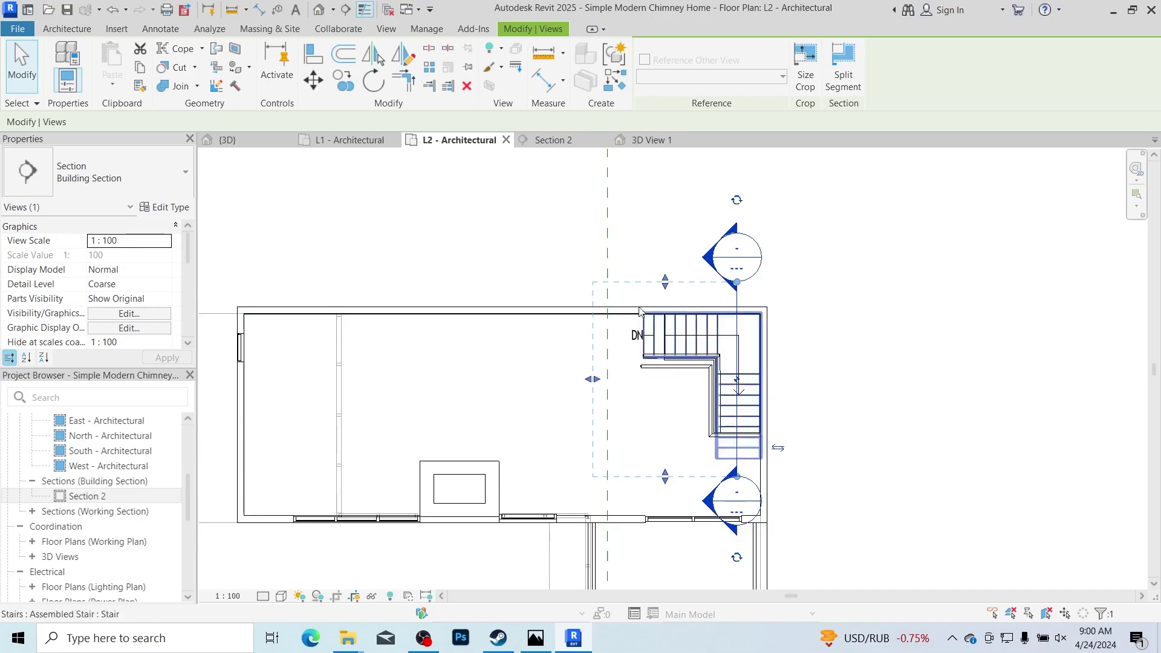
left_click(373, 80)
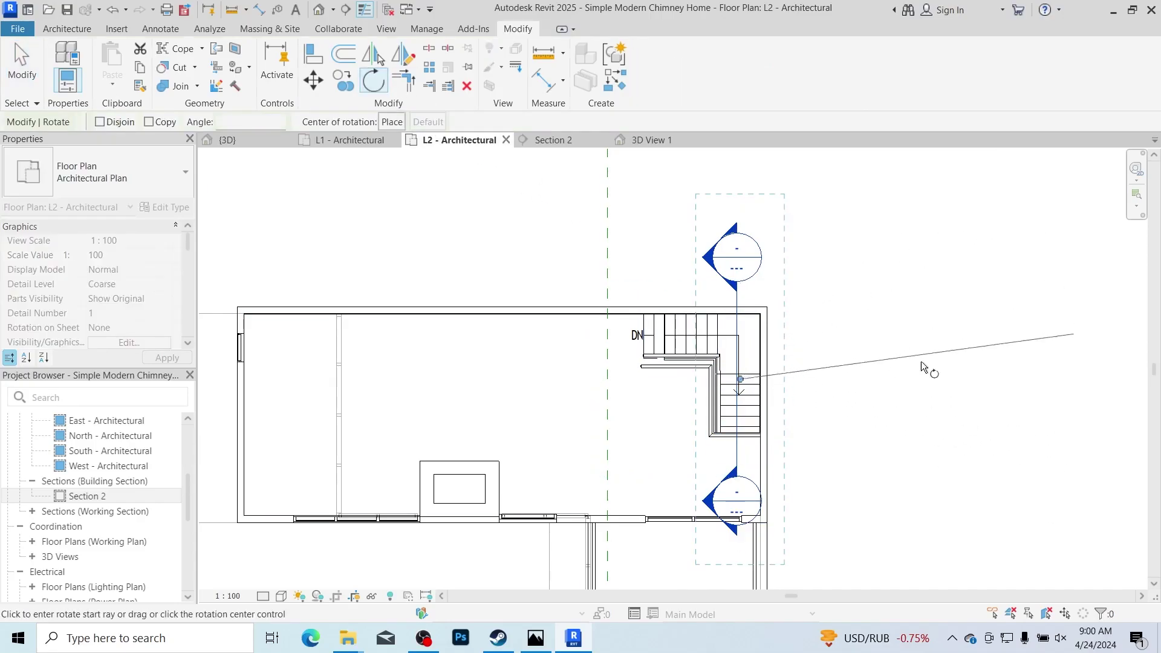
left_click(941, 387)
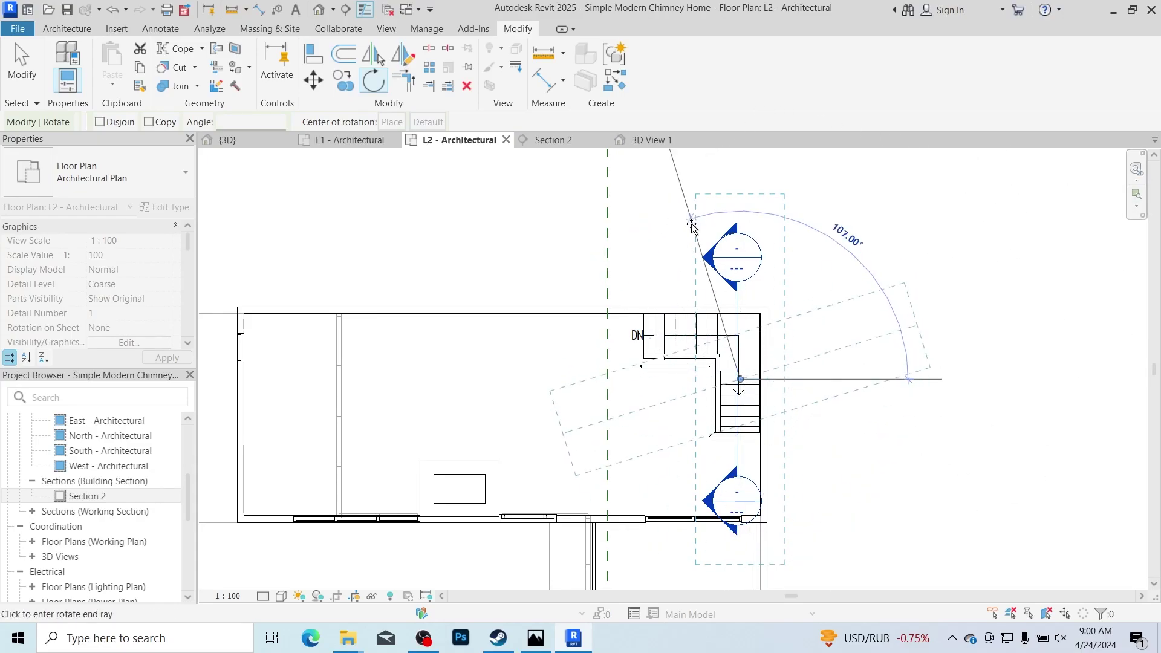
scroll(729, 272, "down", 3)
left_click(730, 193)
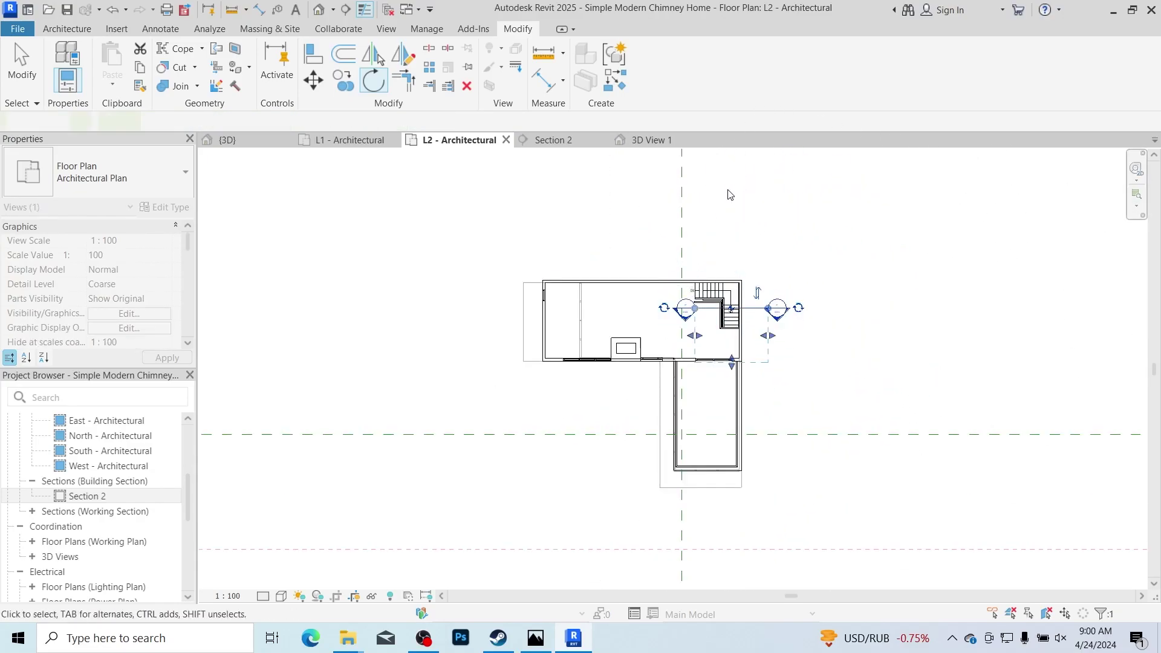
scroll(729, 193, "up", 3)
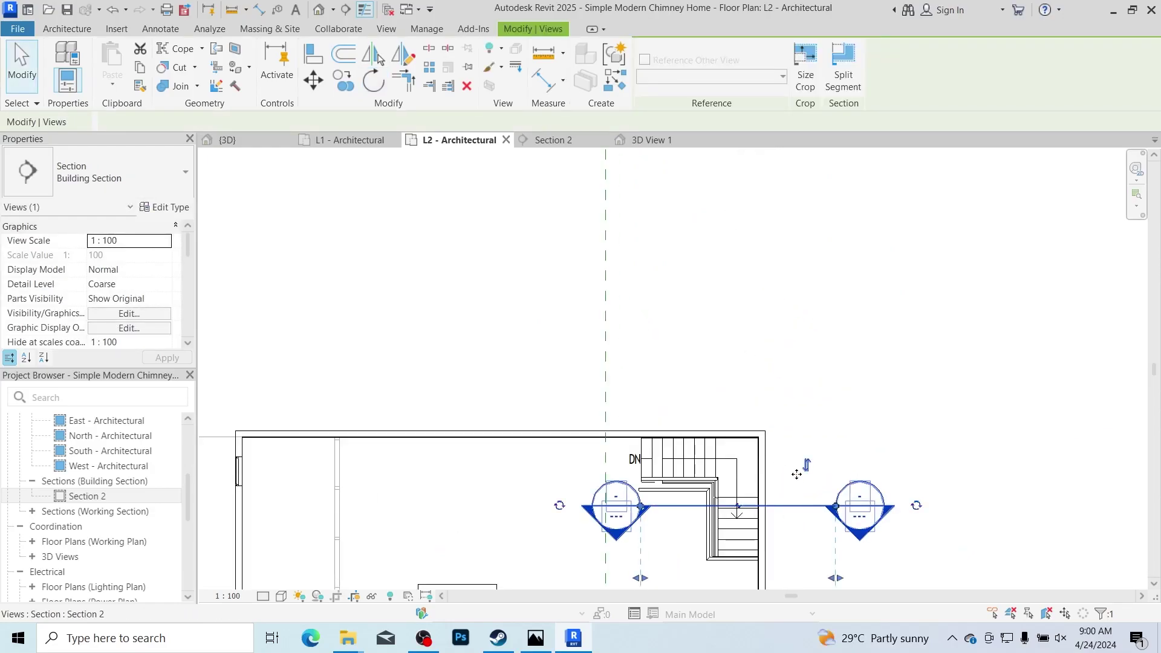
Step: Move the section line onto the stair's upper run and open the Section 2 view to examine the top of the stair
left_click_drag(796, 506, 777, 450)
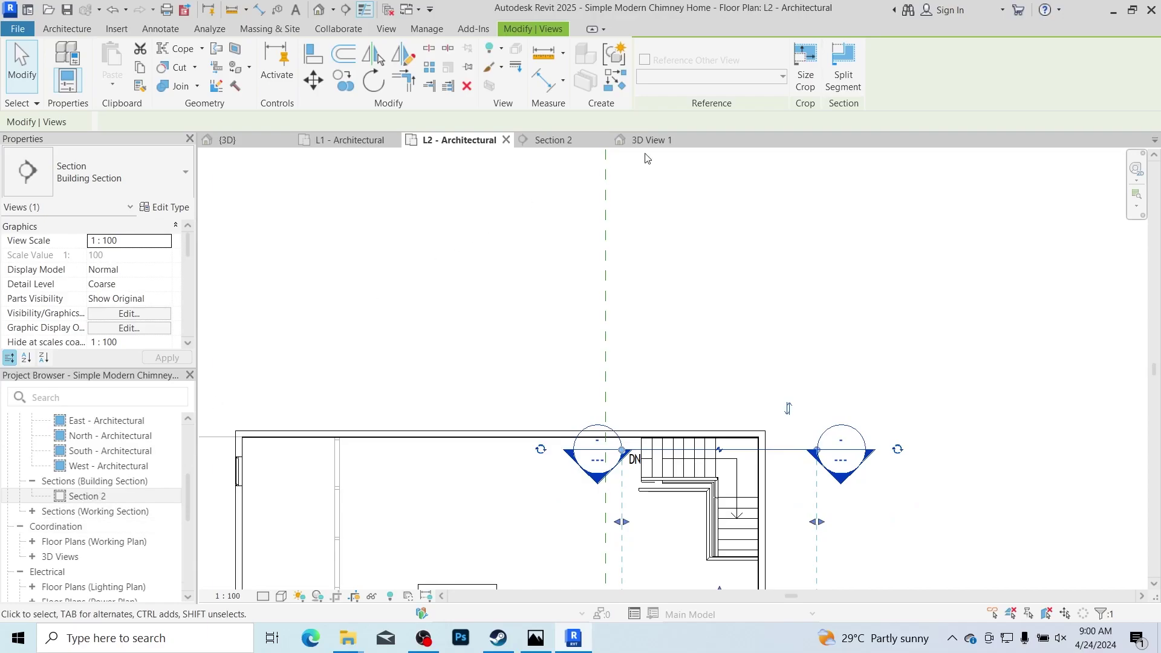
left_click(550, 139)
scroll(720, 350, "up", 4)
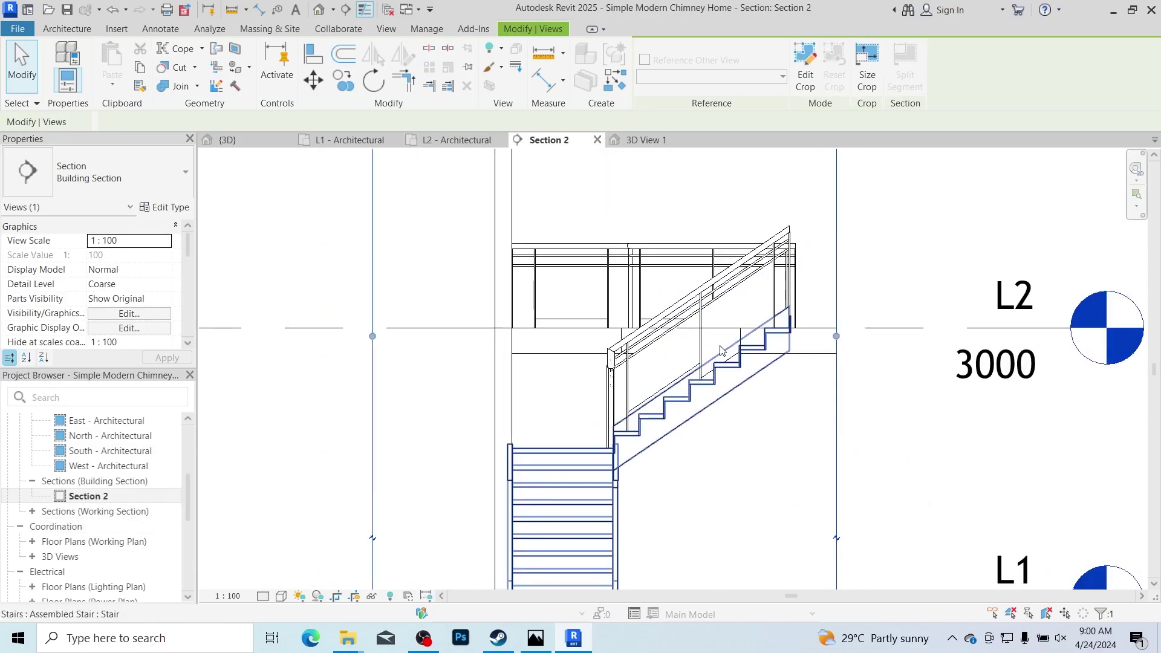
scroll(771, 299, "up", 3)
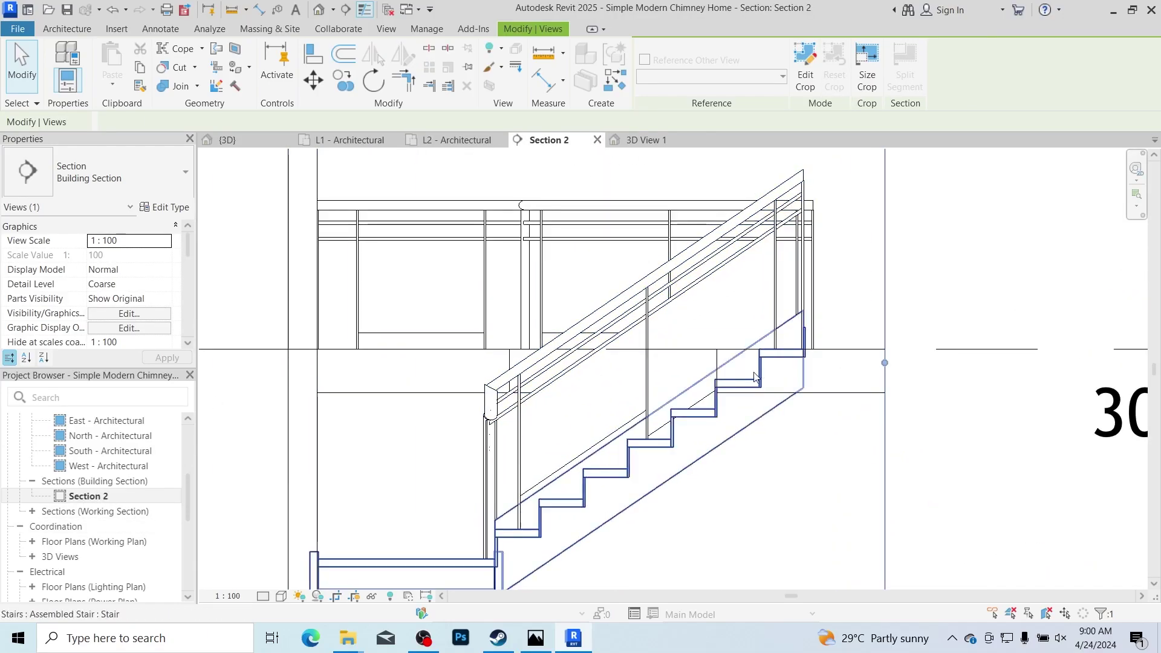
Step: Set the stair's desired number of risers to 15 in the Section 2 view
left_click(748, 379)
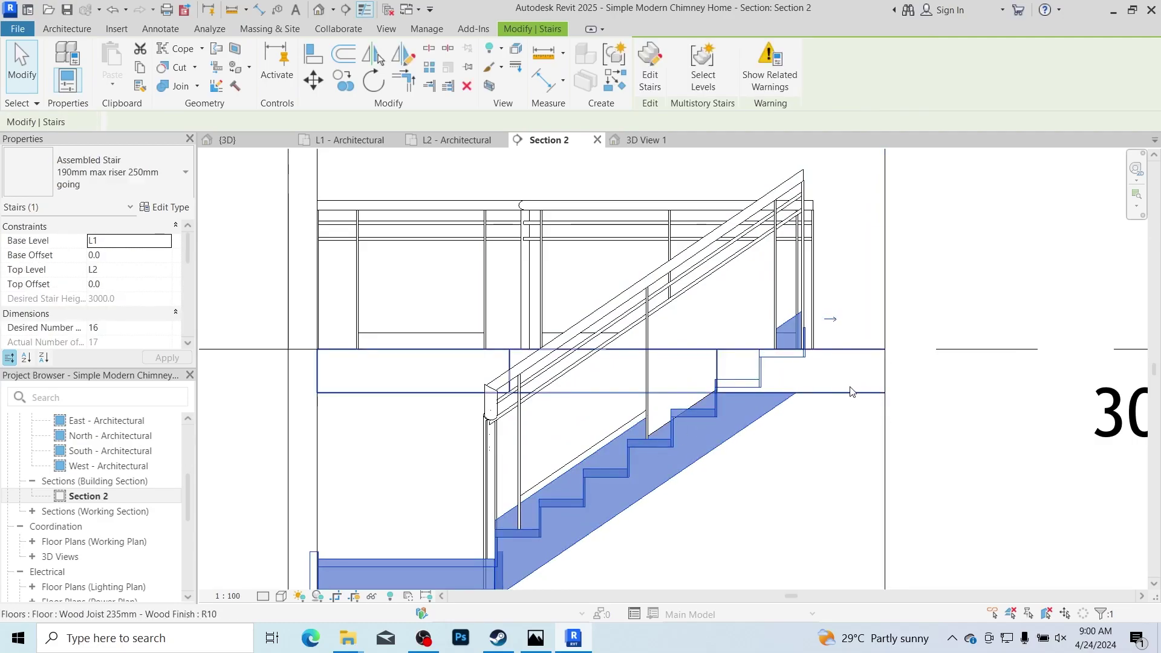
scroll(851, 392, "up", 2)
scroll(810, 354, "down", 4)
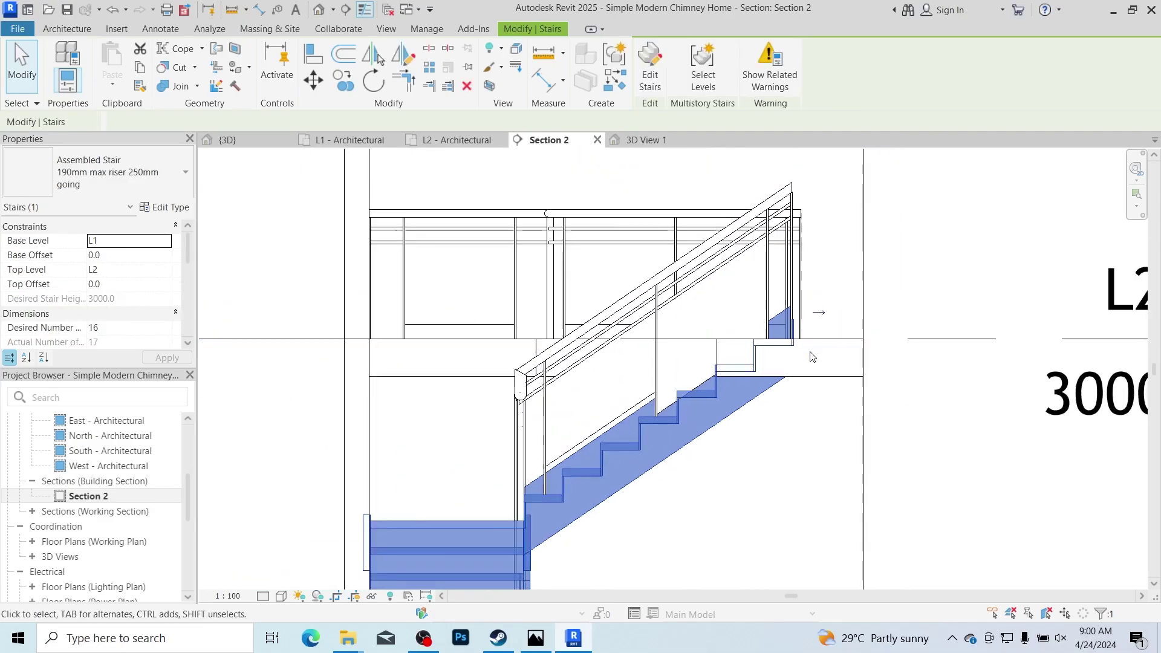
scroll(810, 356, "up", 3)
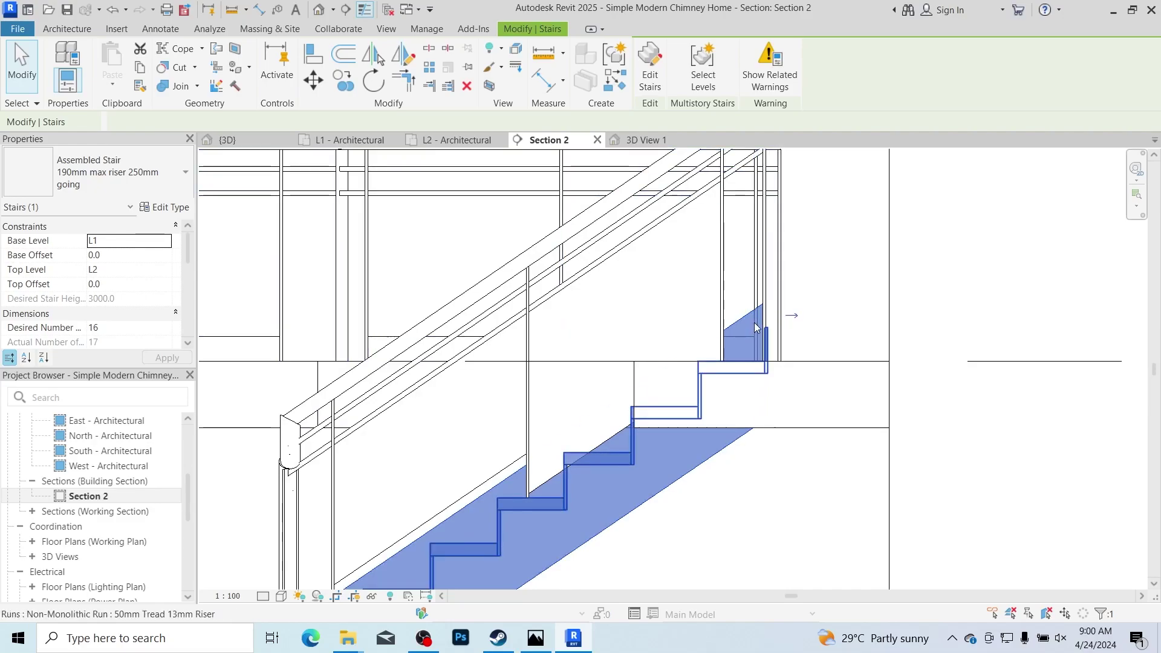
left_click(99, 328)
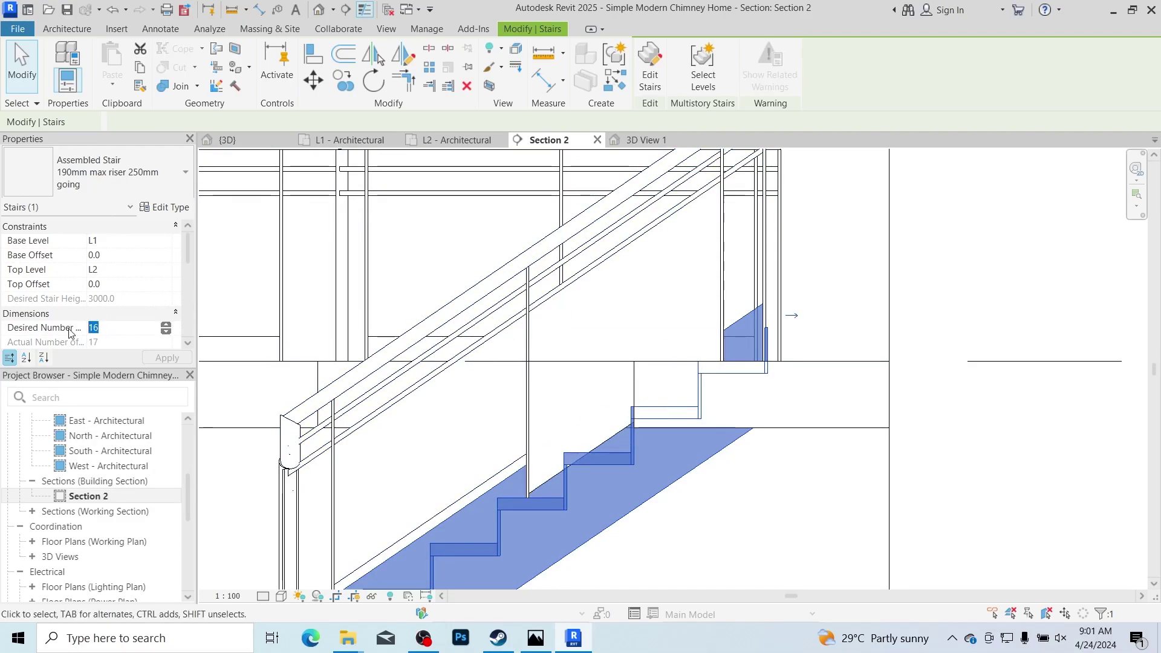
type("15")
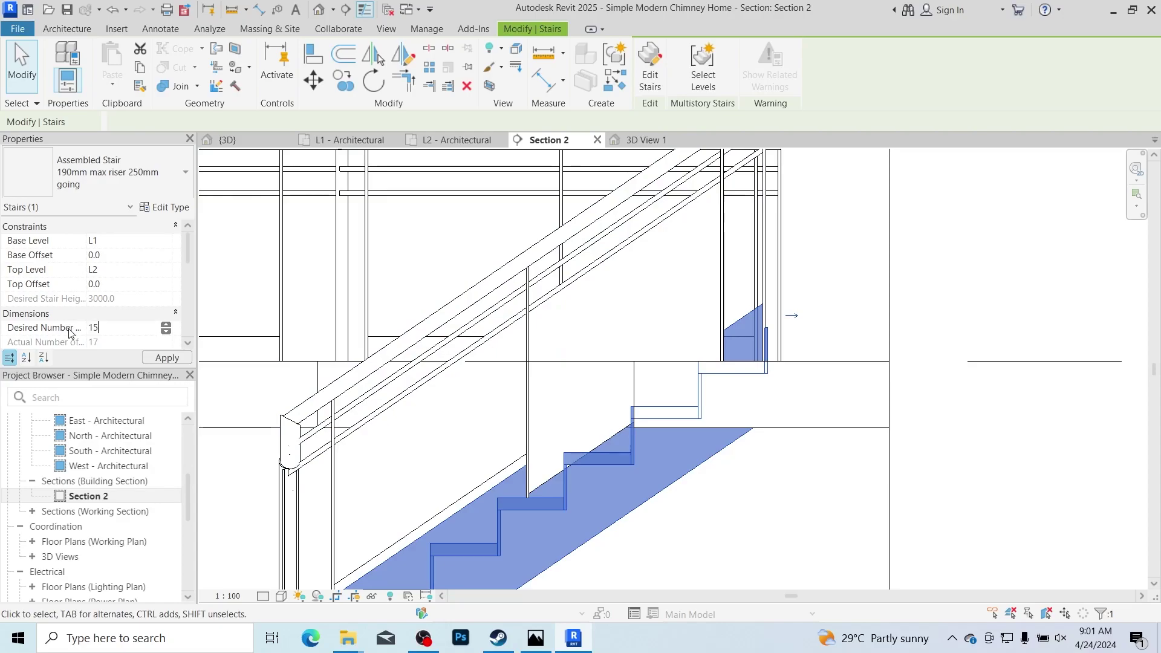
left_click(165, 358)
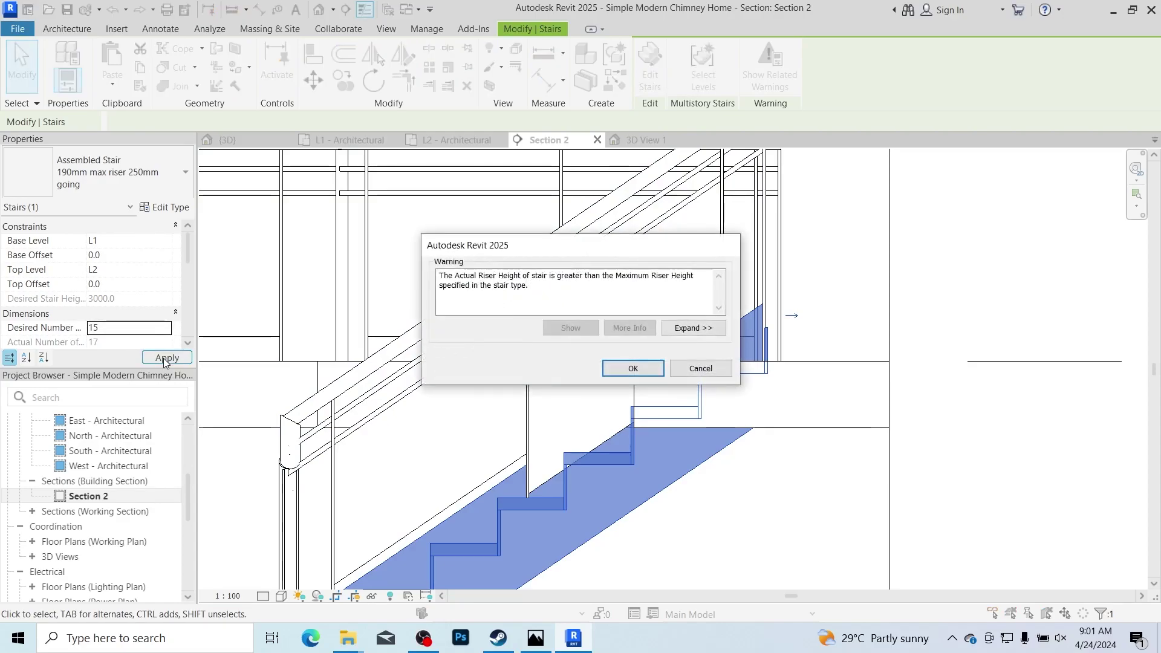
left_click(633, 369)
scroll(683, 411, "down", 5)
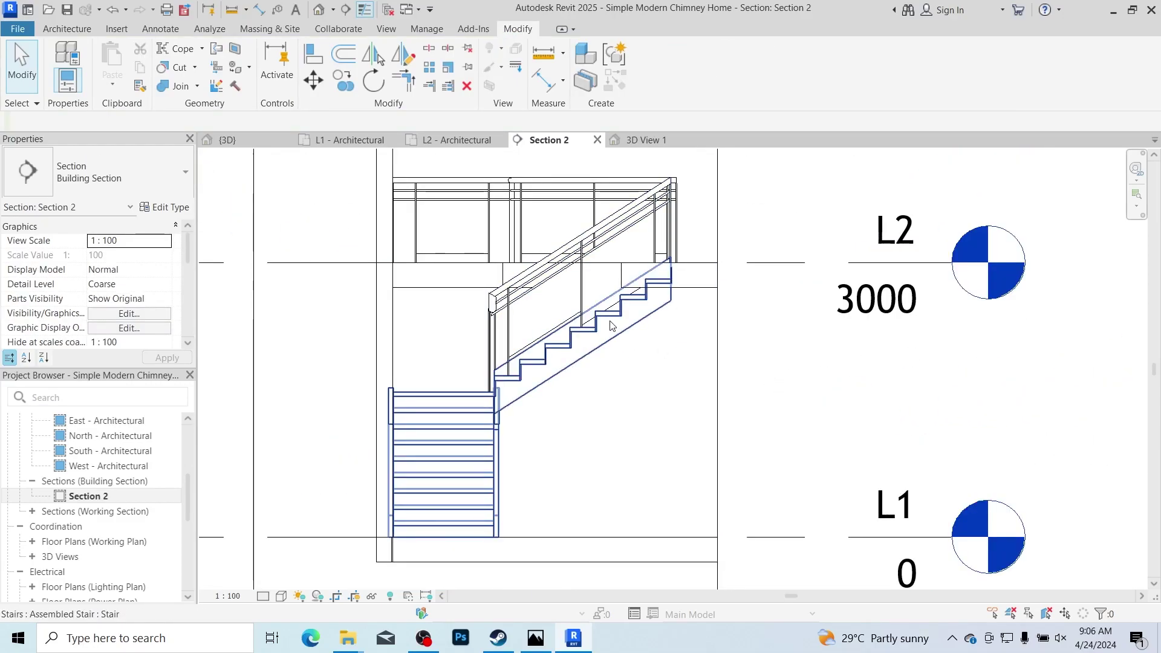
Step: Try a base offset of -190 on the stair
left_click(612, 322)
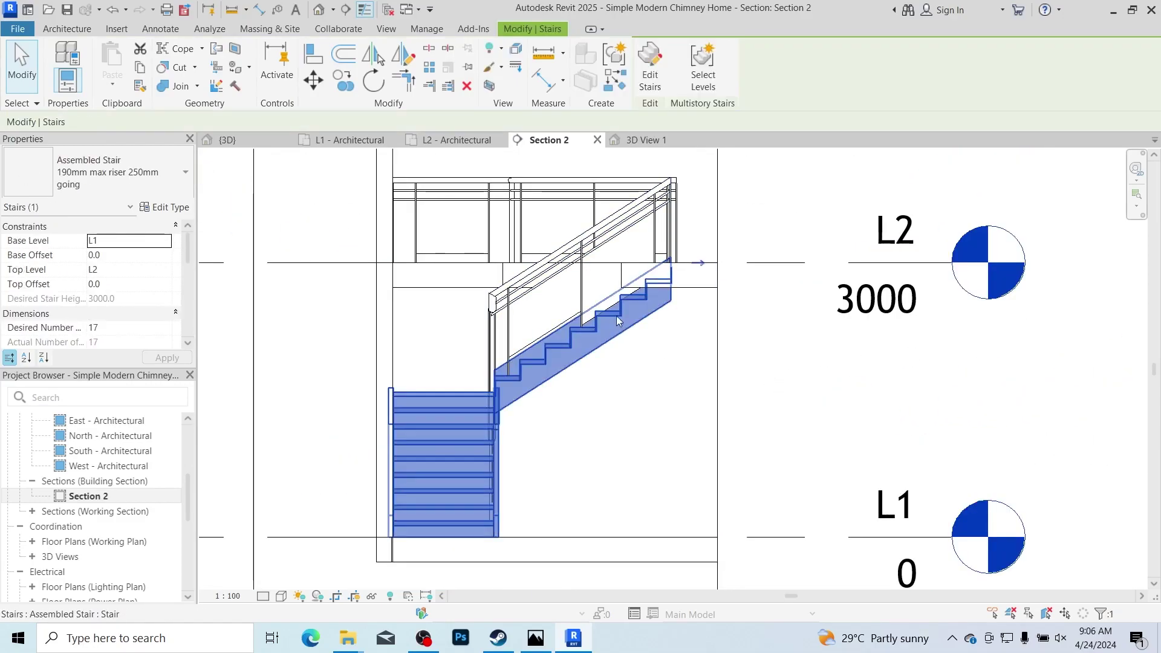
scroll(686, 275, "up", 4)
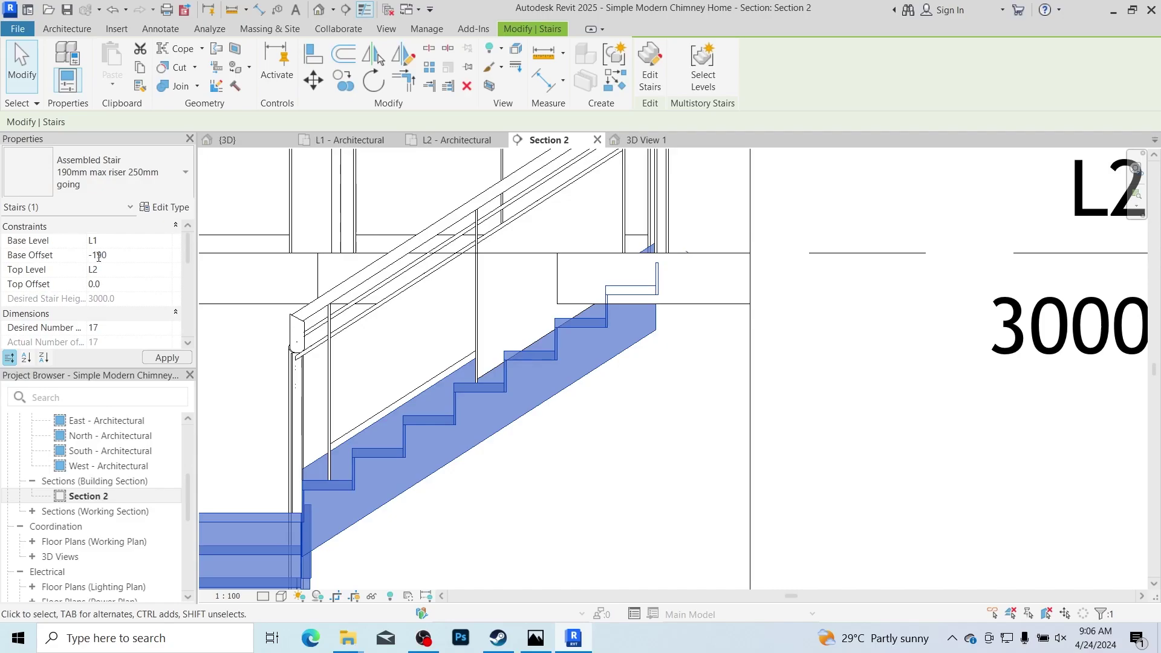
left_click(170, 359)
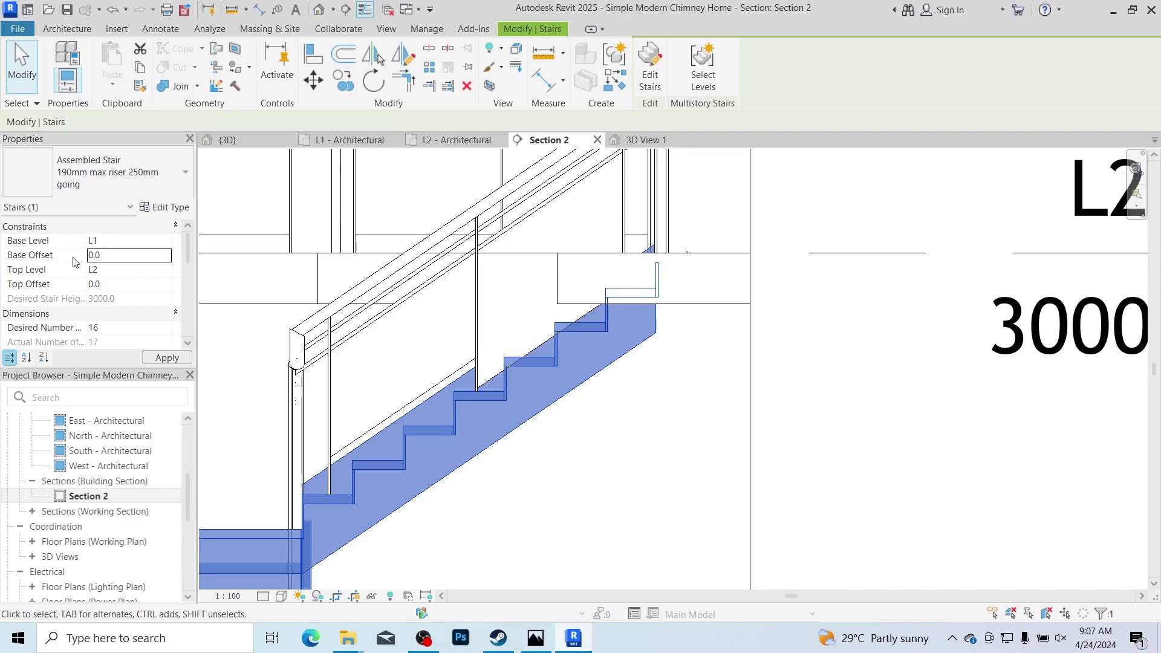
Step: Restore the stair's base offset to 0.0, set its desired number of risers to 17, and check the full stair in section
scroll(509, 336, "down", 5)
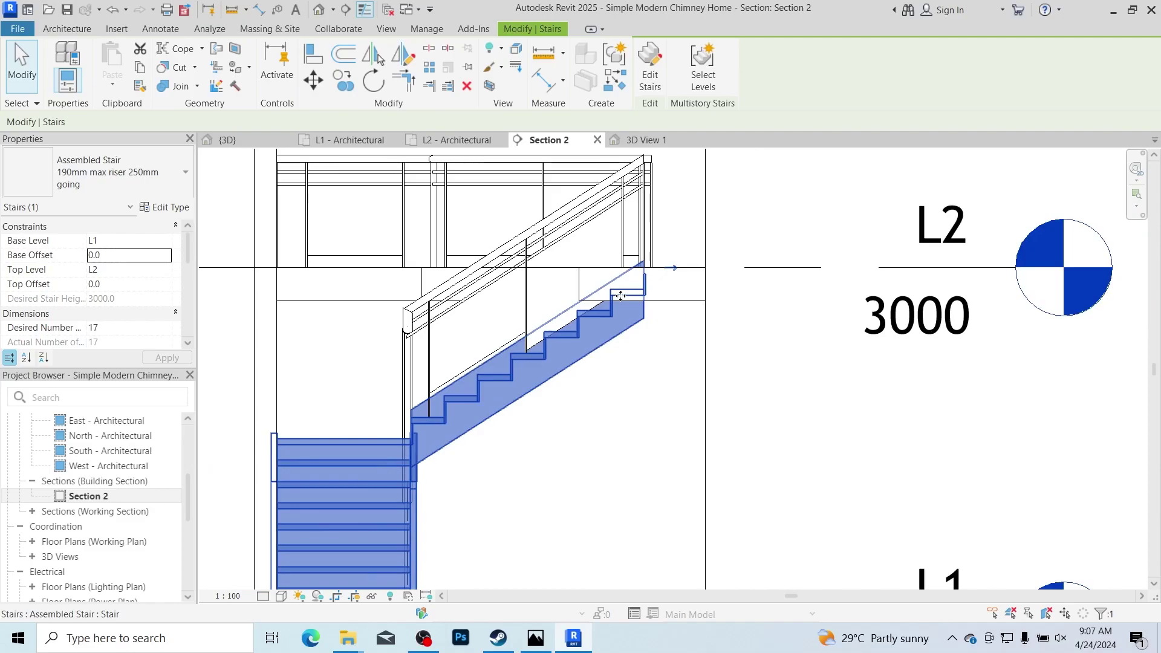
scroll(510, 336, "down", 3)
scroll(488, 260, "up", 3)
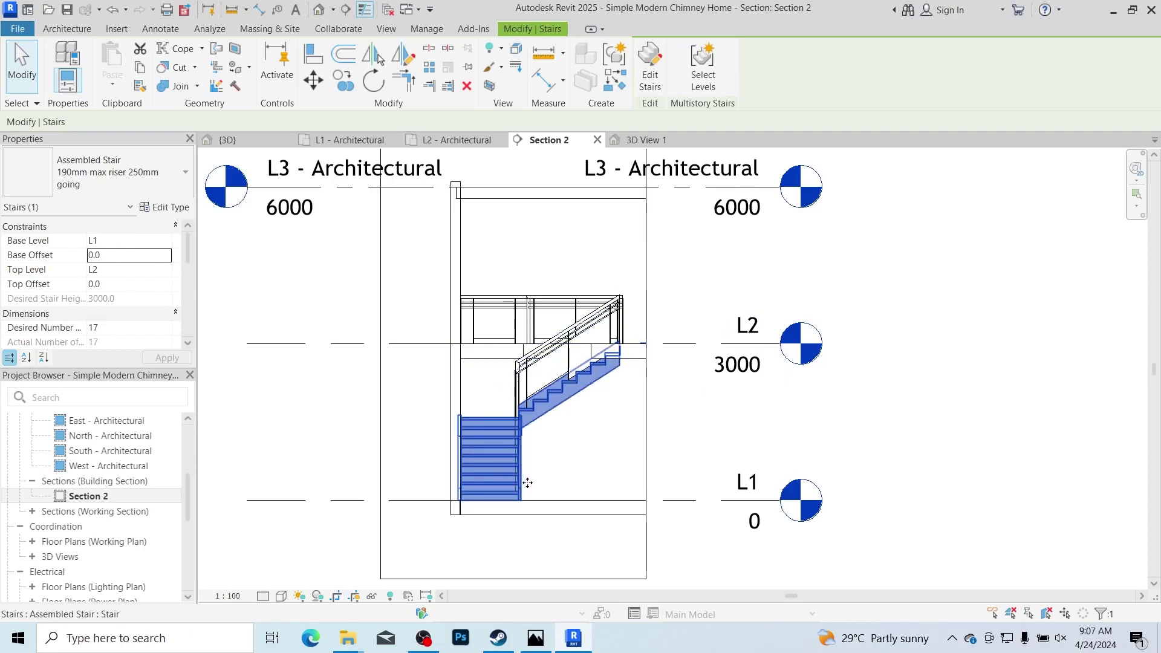
Step: Display the default 3D view in the Hidden Line visual style and inspect the whole house from a front corner
left_click(279, 144)
left_click(282, 596)
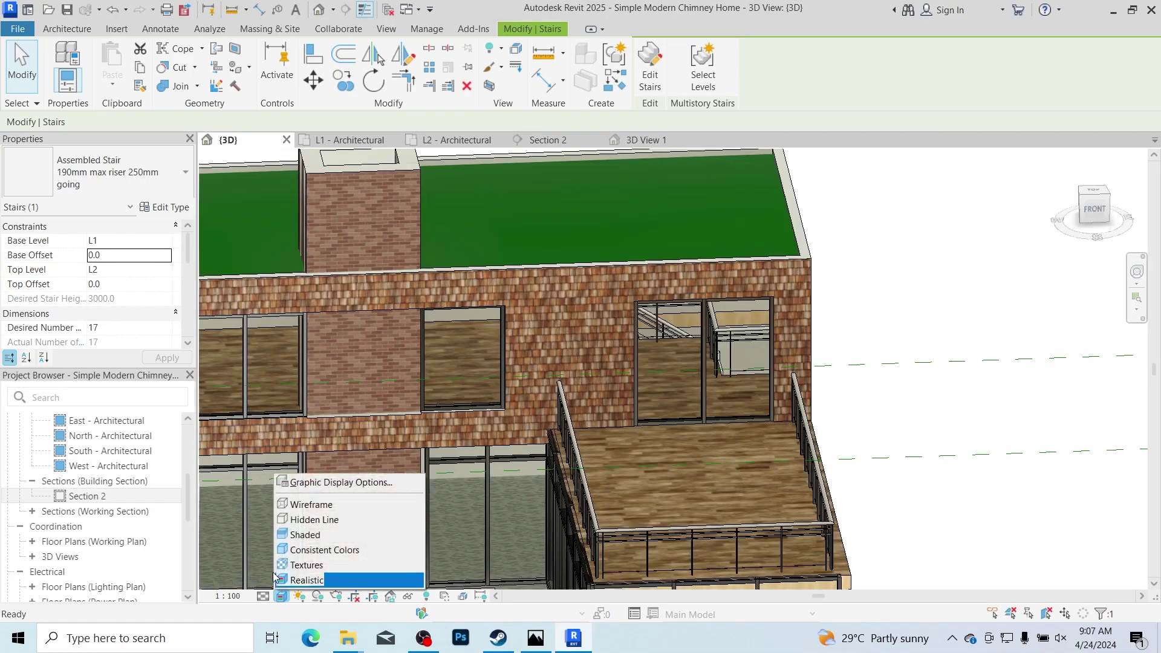
left_click(335, 523)
scroll(772, 308, "down", 3)
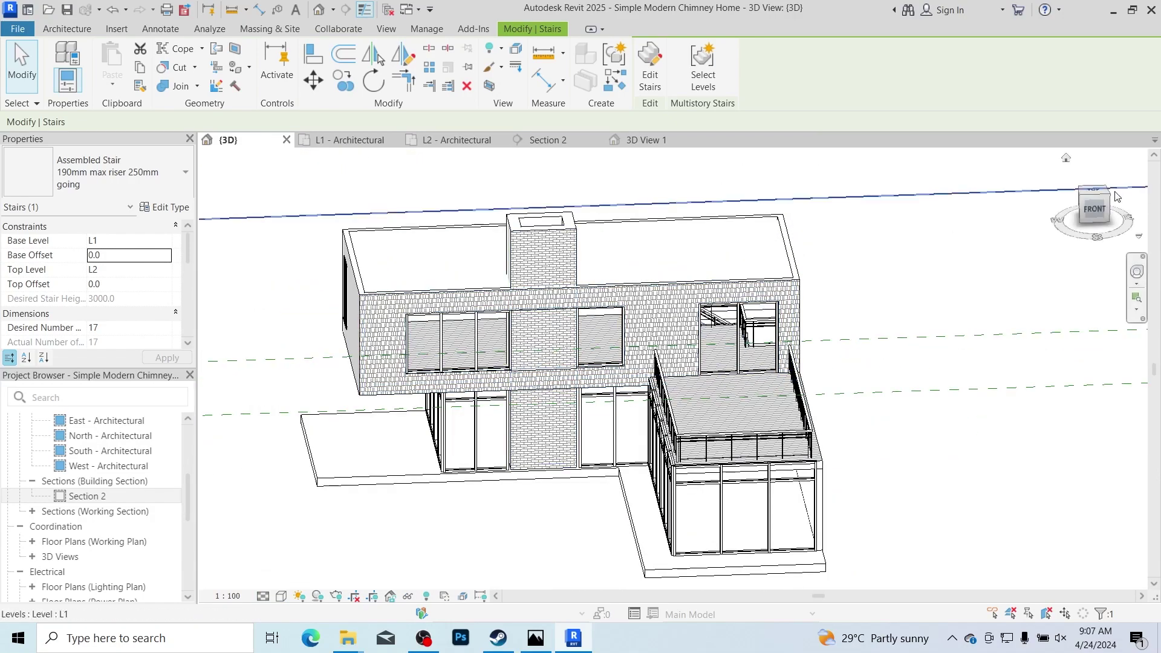
left_click(1082, 199)
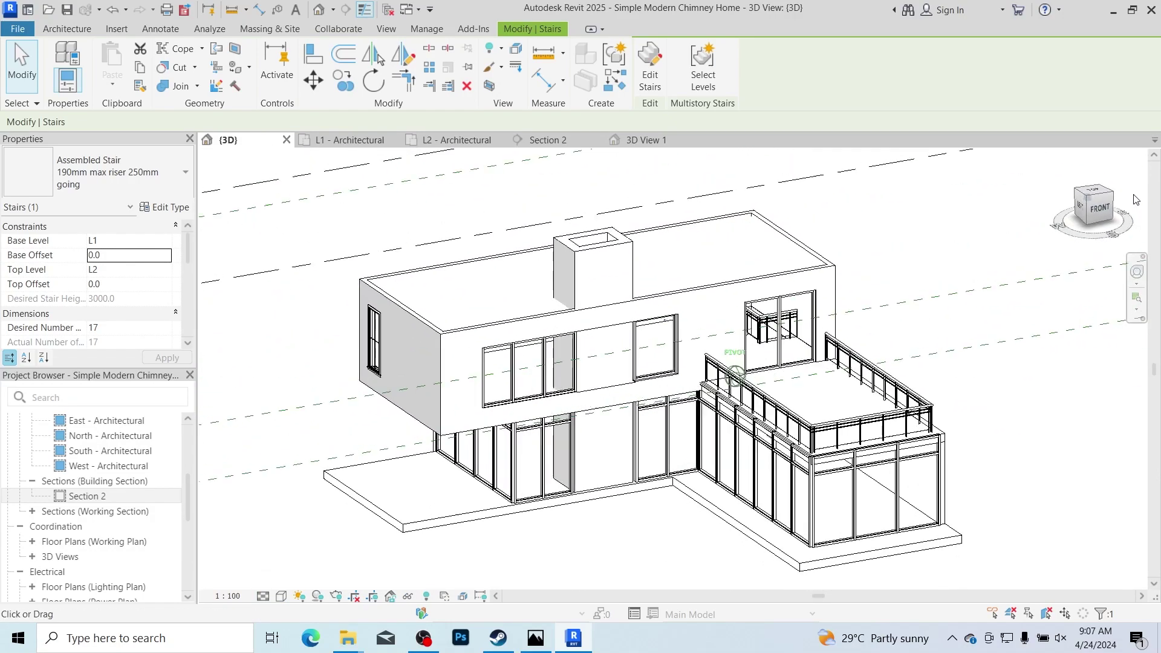
middle_click_drag(941, 358, 792, 289)
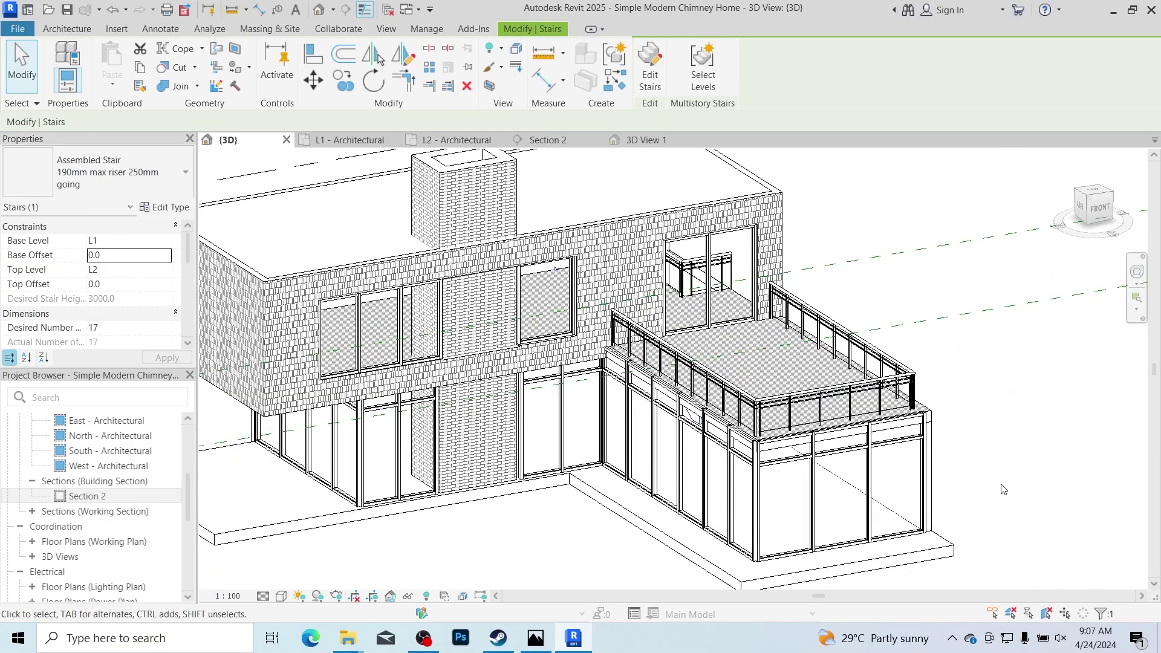
scroll(545, 302, "down", 2)
scroll(436, 283, "up", 3)
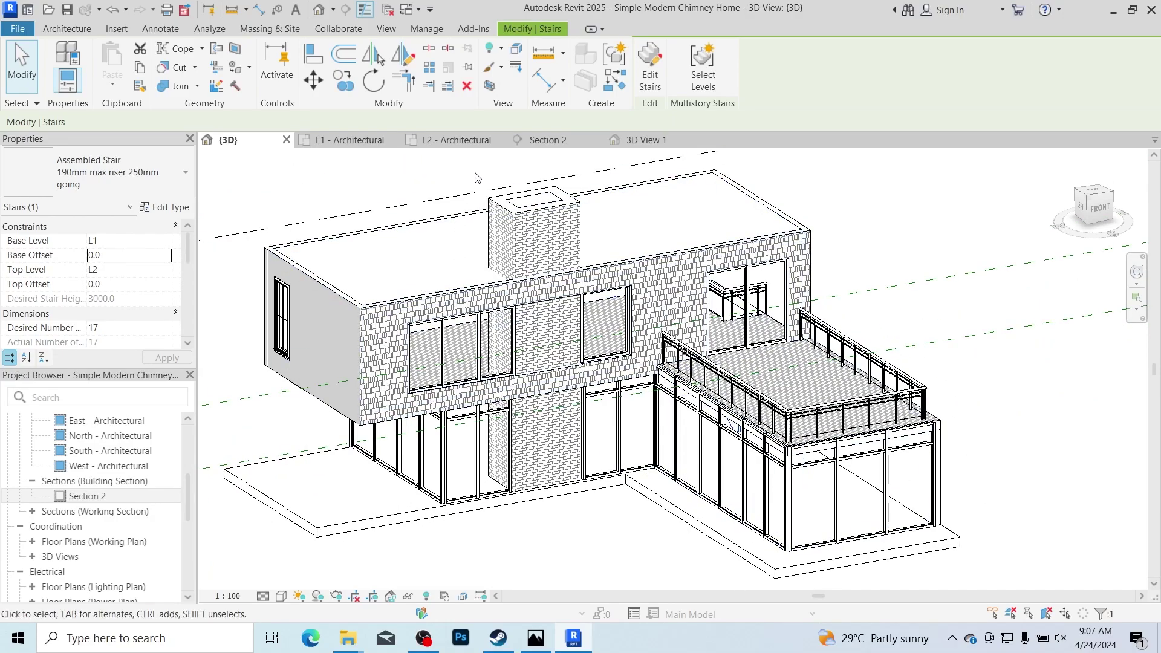